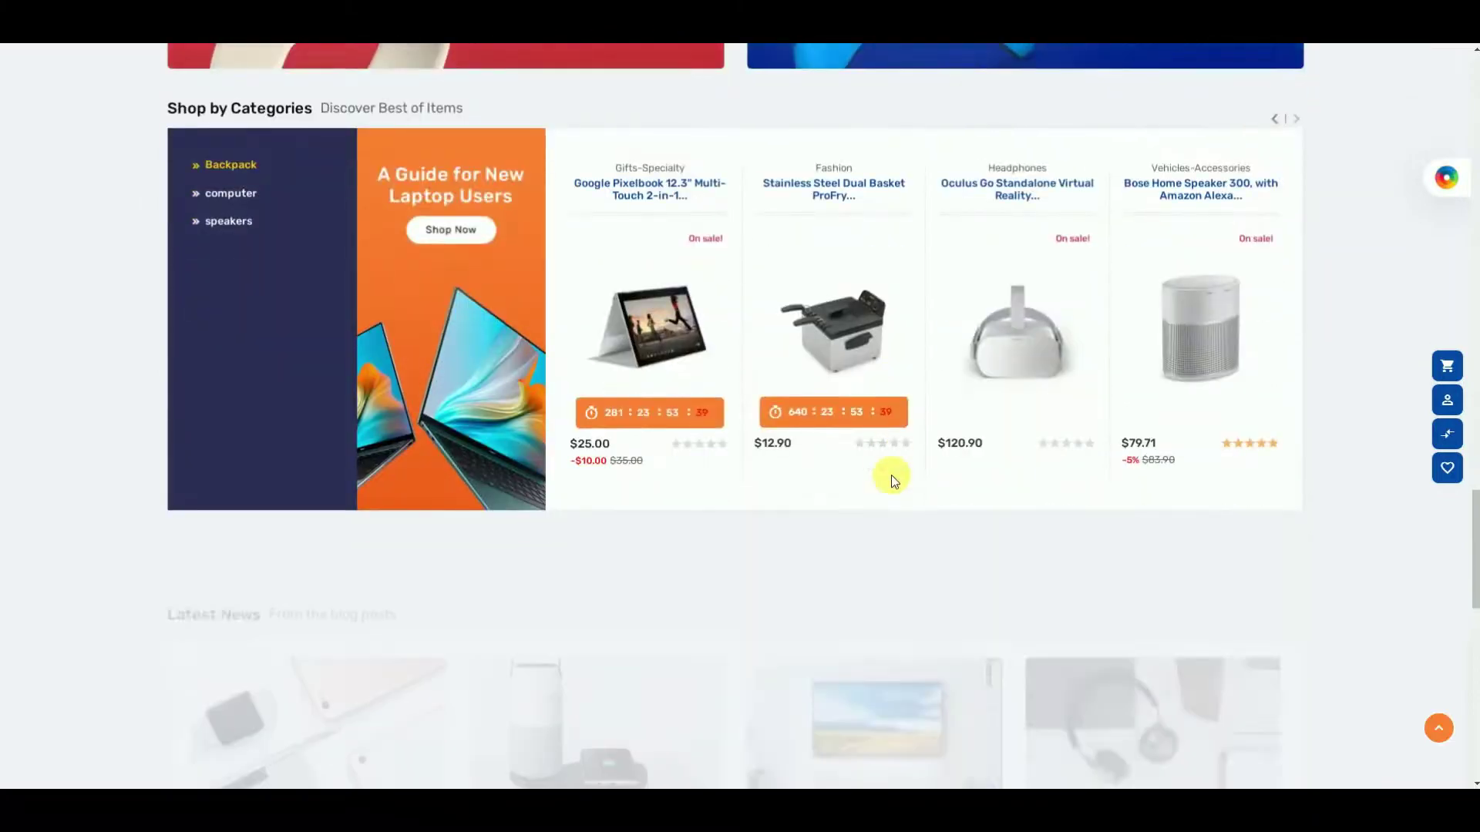
scroll(891, 475, "down", 3)
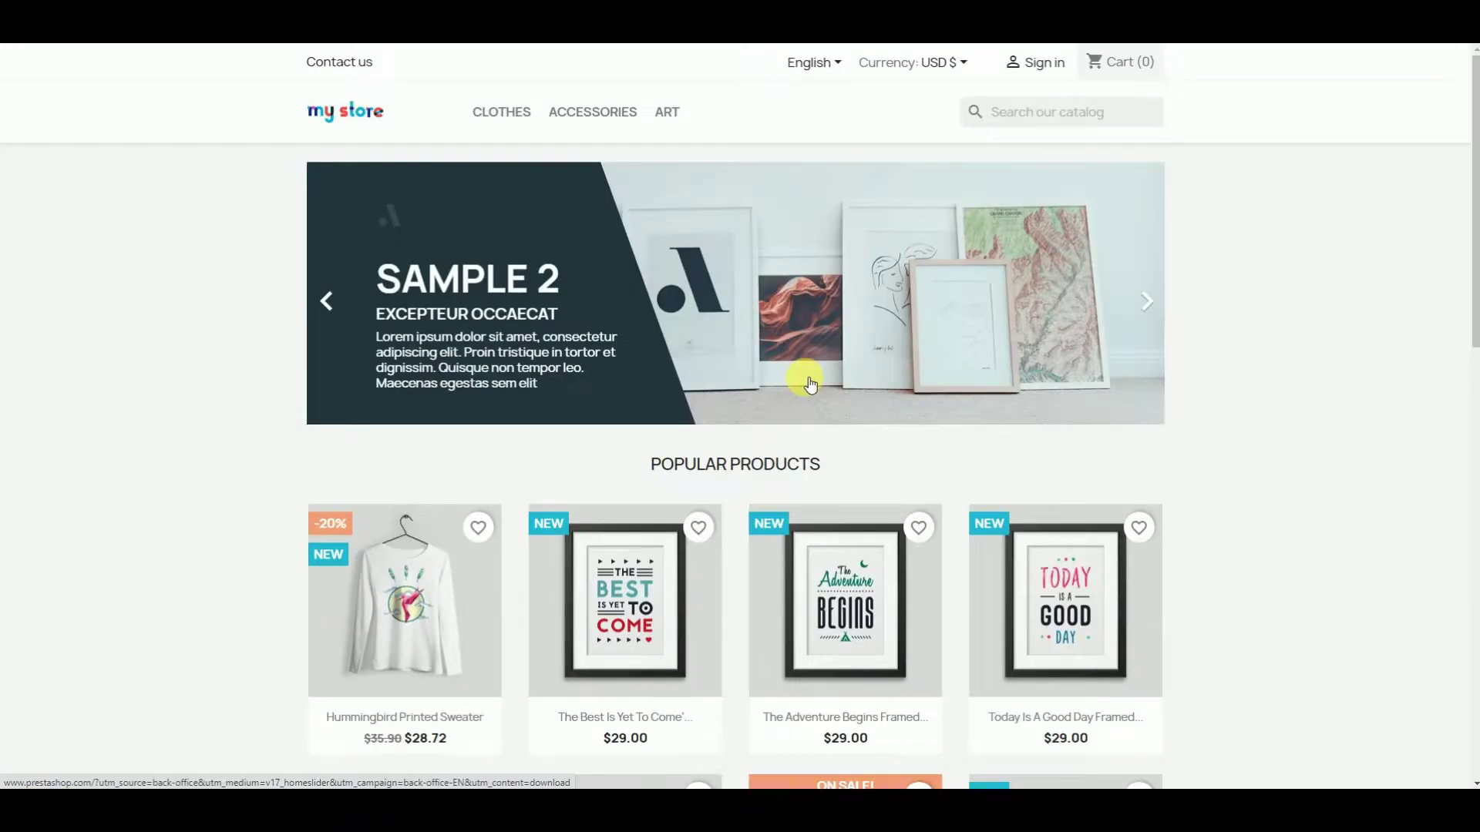
scroll(803, 377, "down", 15)
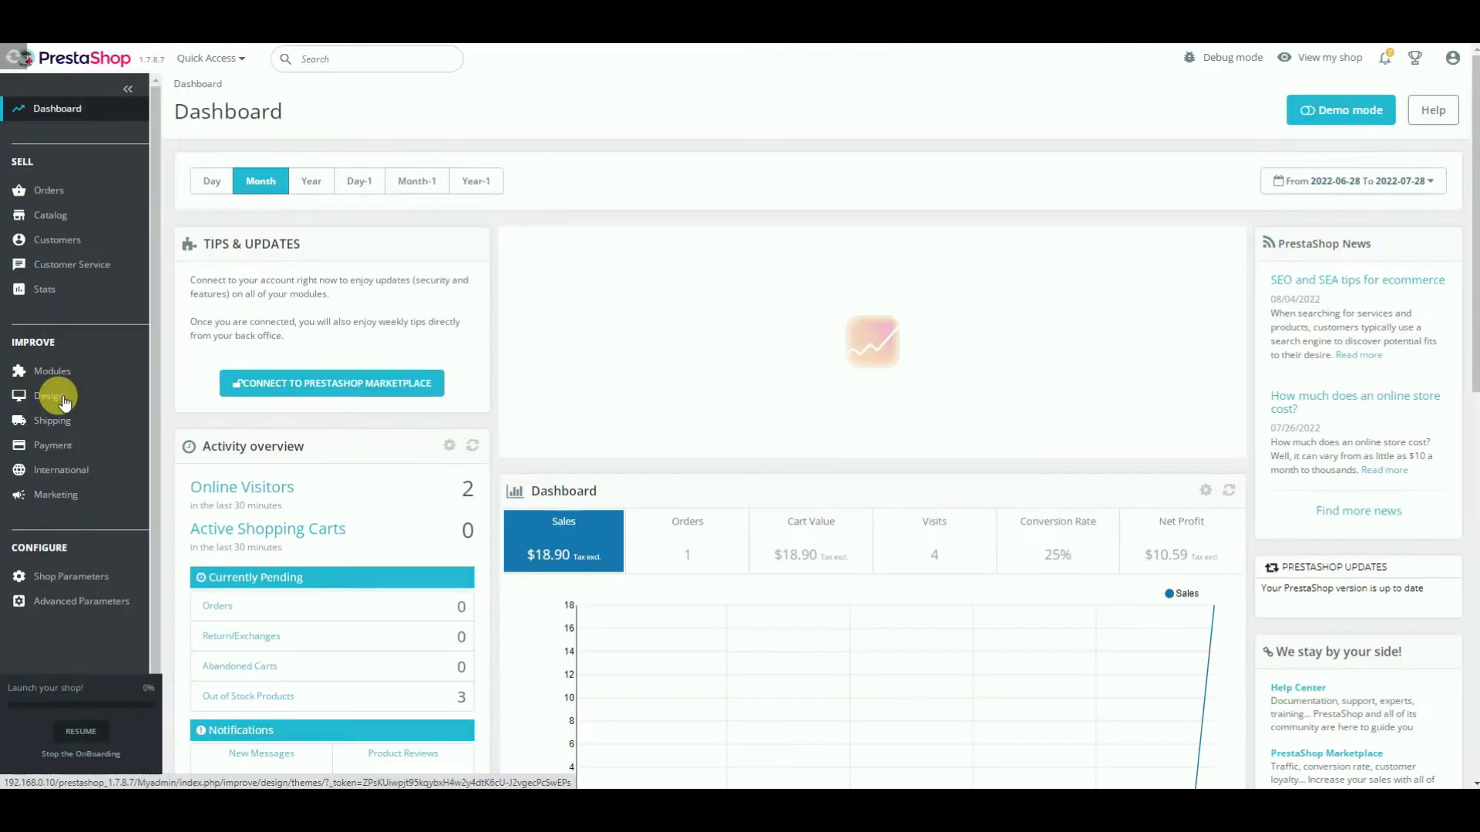
Start adding a new theme from the Theme & Logo page and extract the Superstore archive in the file browser.
mouse_move(65, 401)
left_click(73, 428)
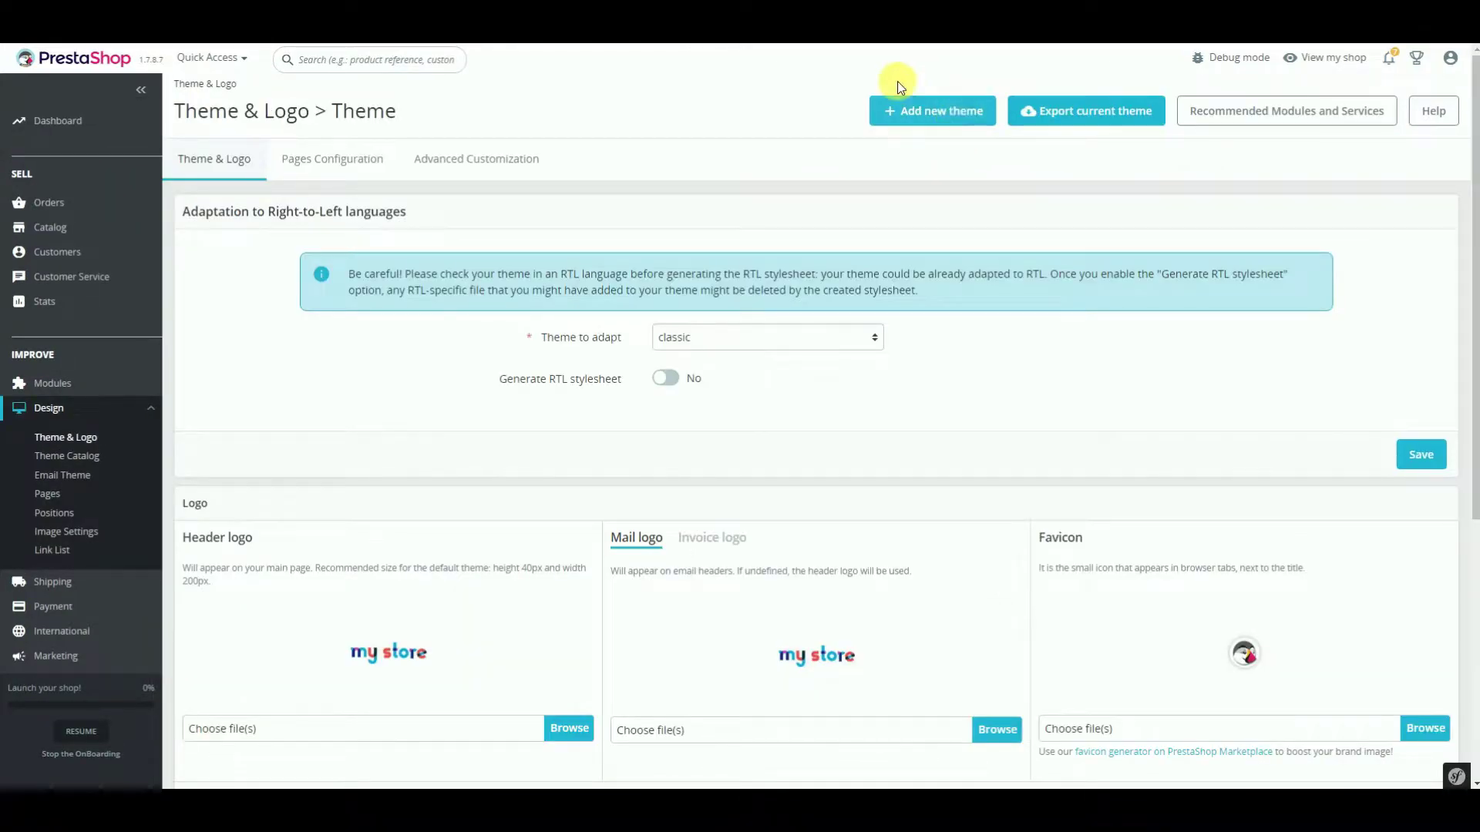
left_click(937, 111)
left_click(1217, 269)
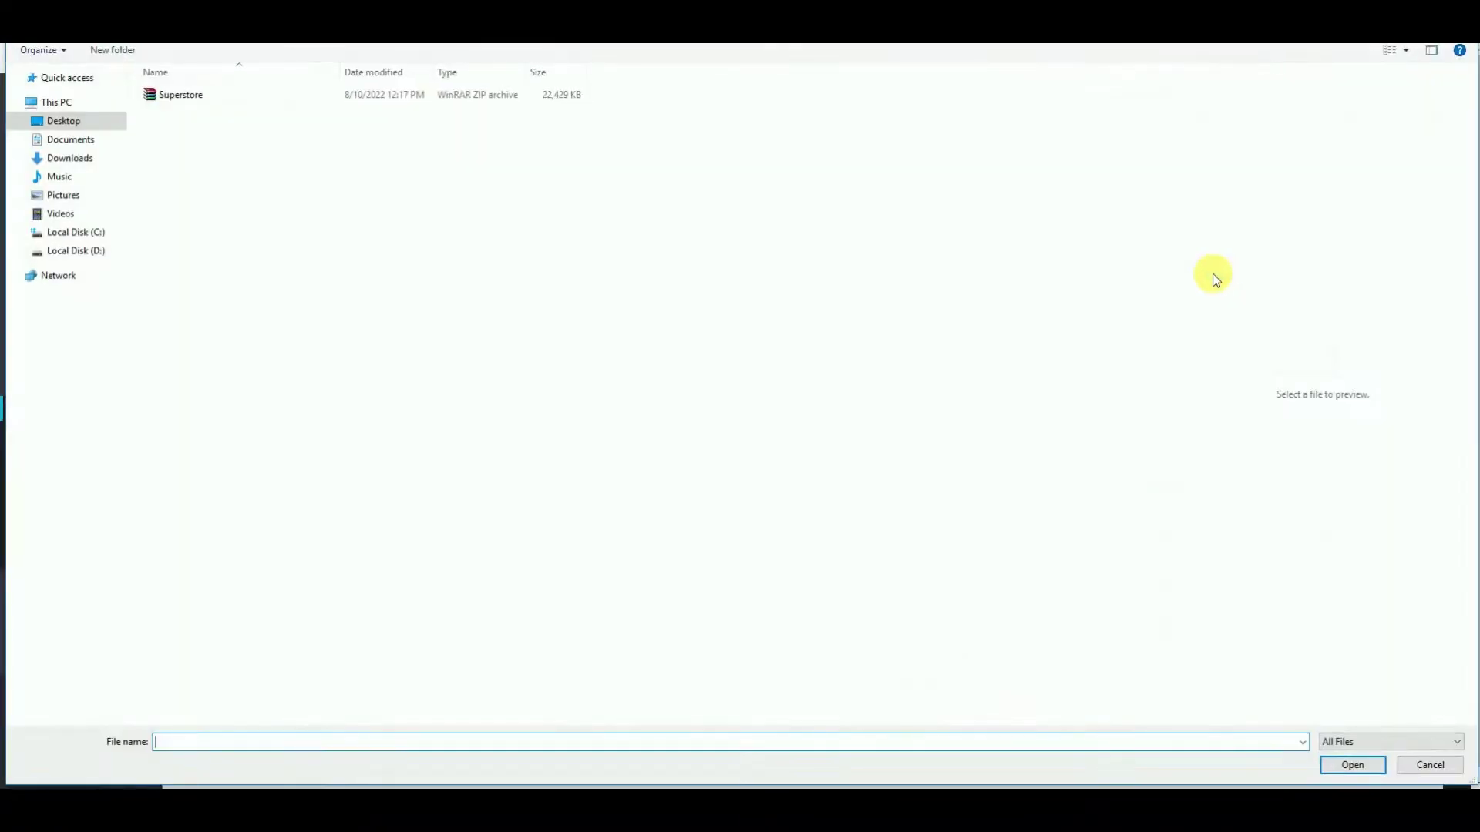
left_click(397, 97)
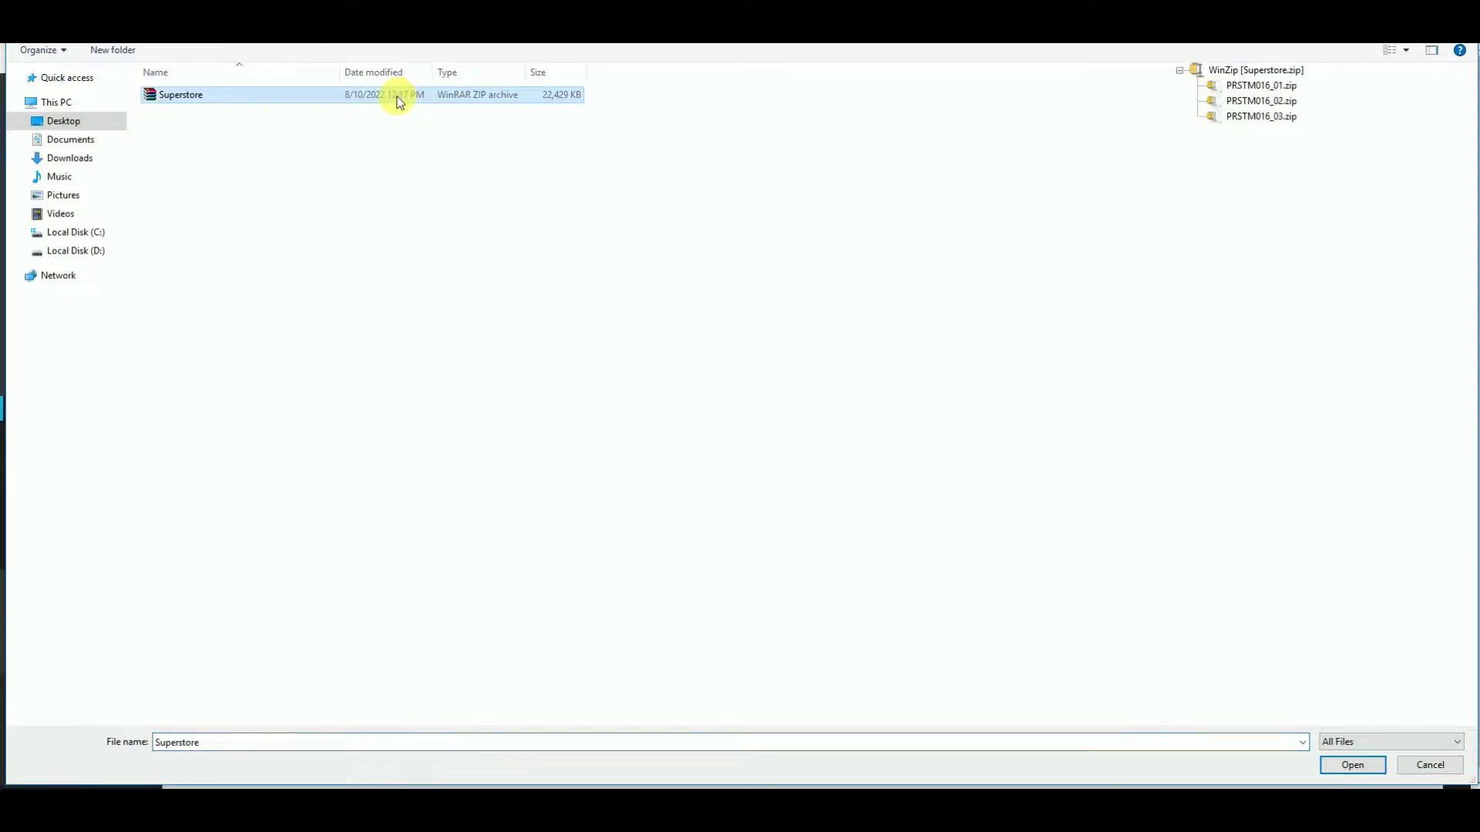
right_click(398, 101)
left_click(463, 161)
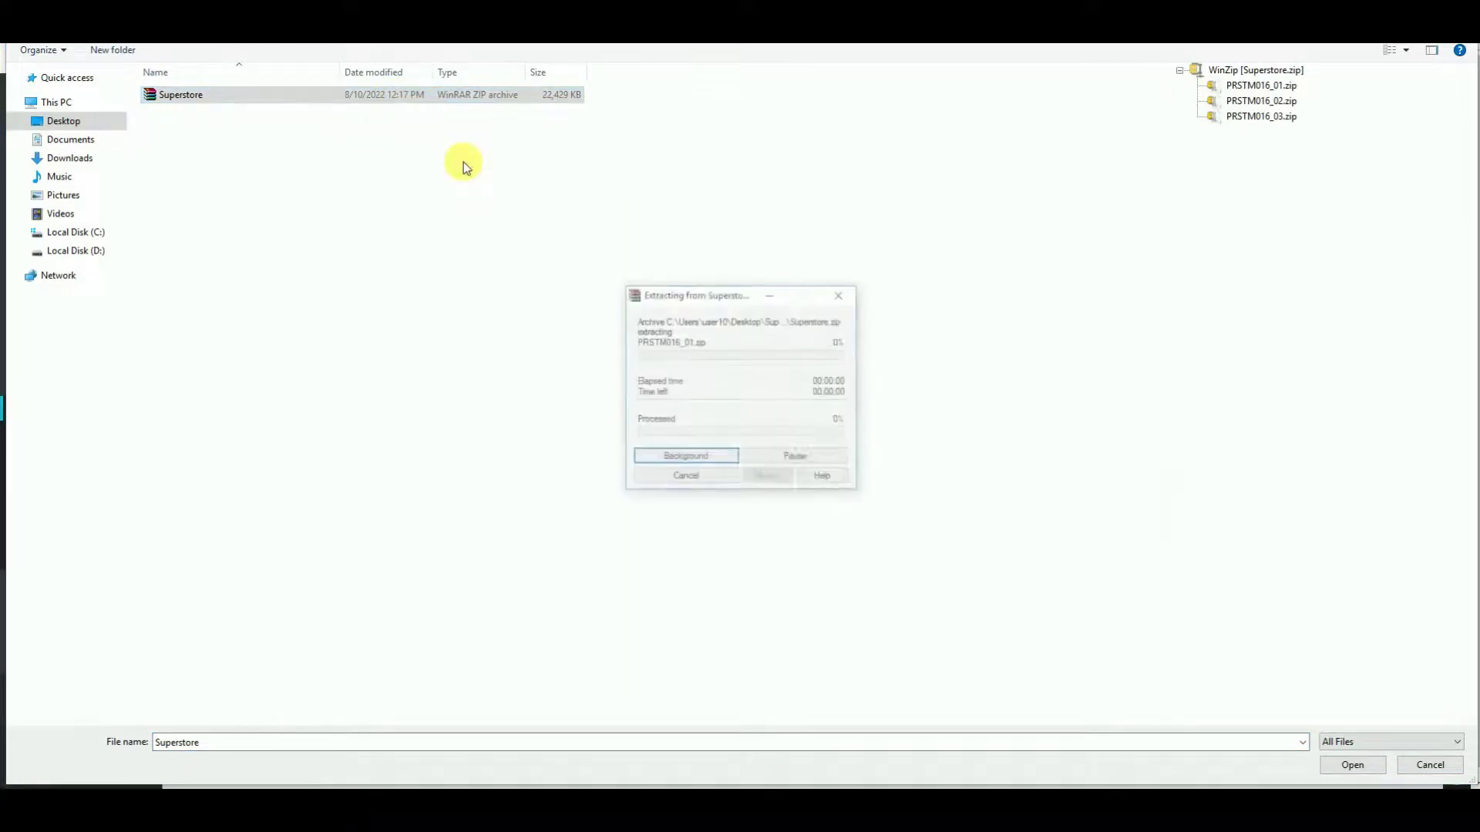
Import the new theme from the PRSTM016_01.zip file.
left_click(348, 98)
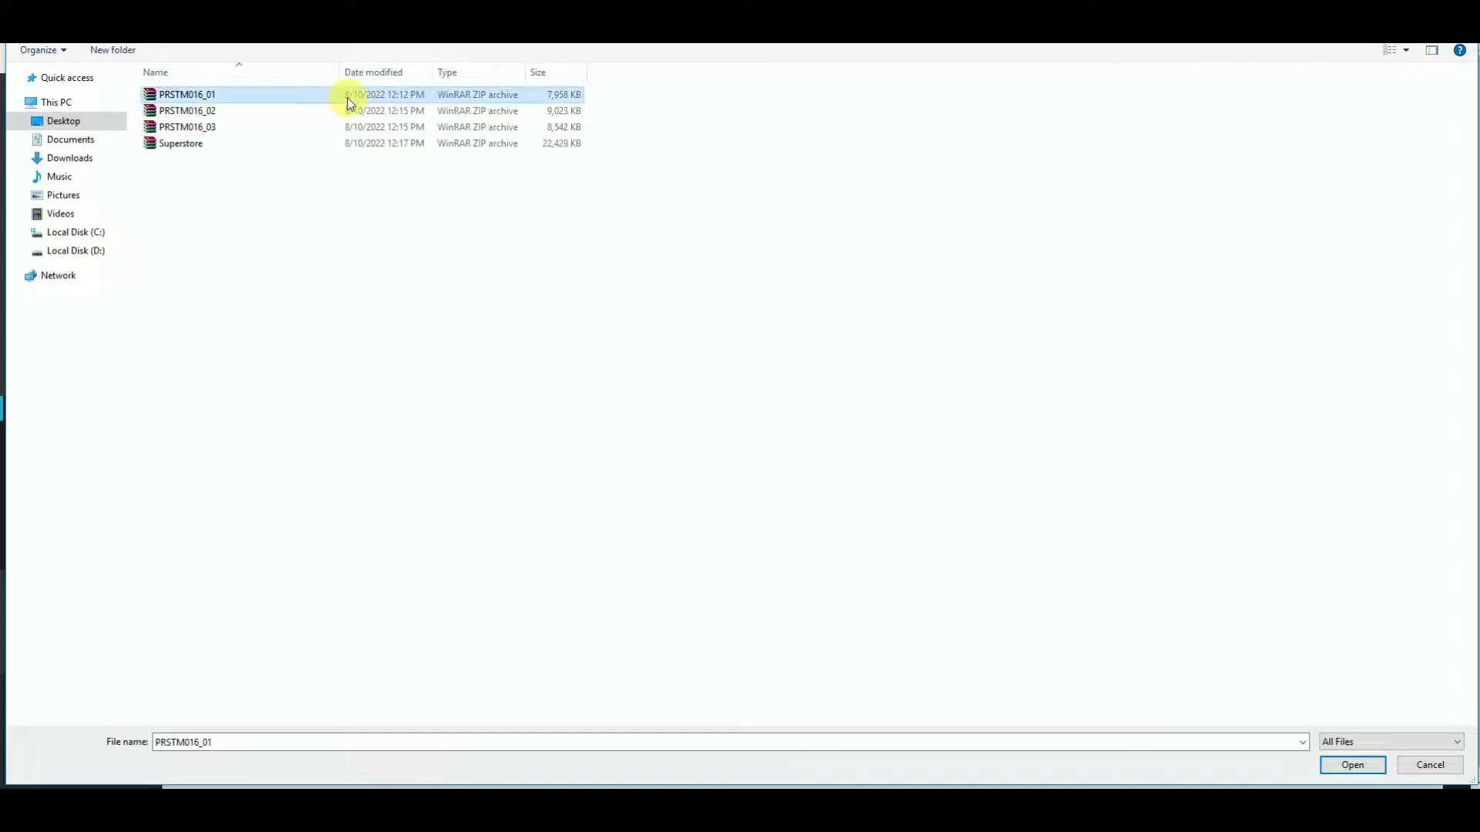
double_click(348, 98)
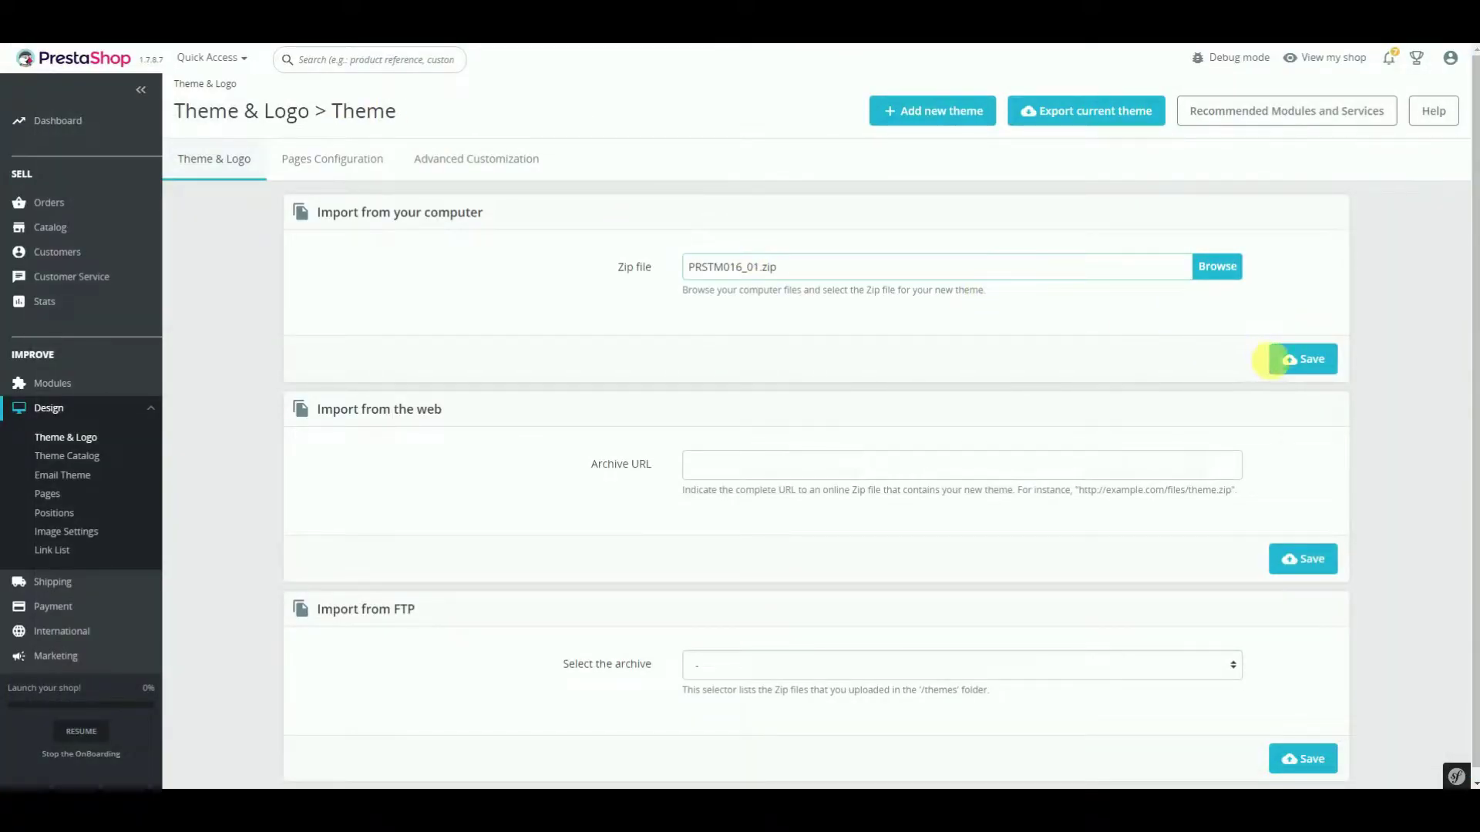
left_click(1315, 358)
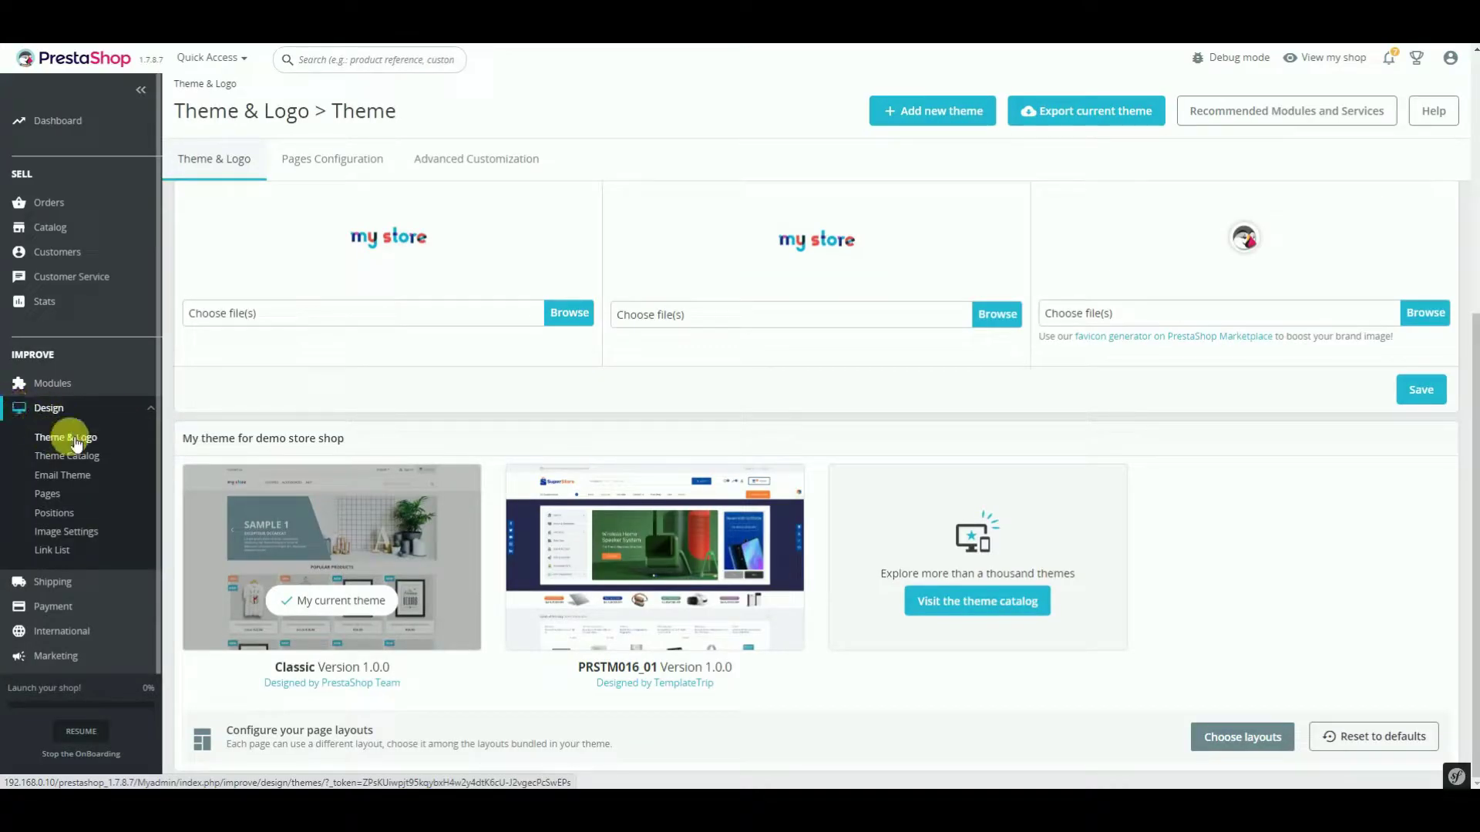
Activate the PRSTM016_01 theme for the demo store on the Theme & Logo page.
left_click(68, 439)
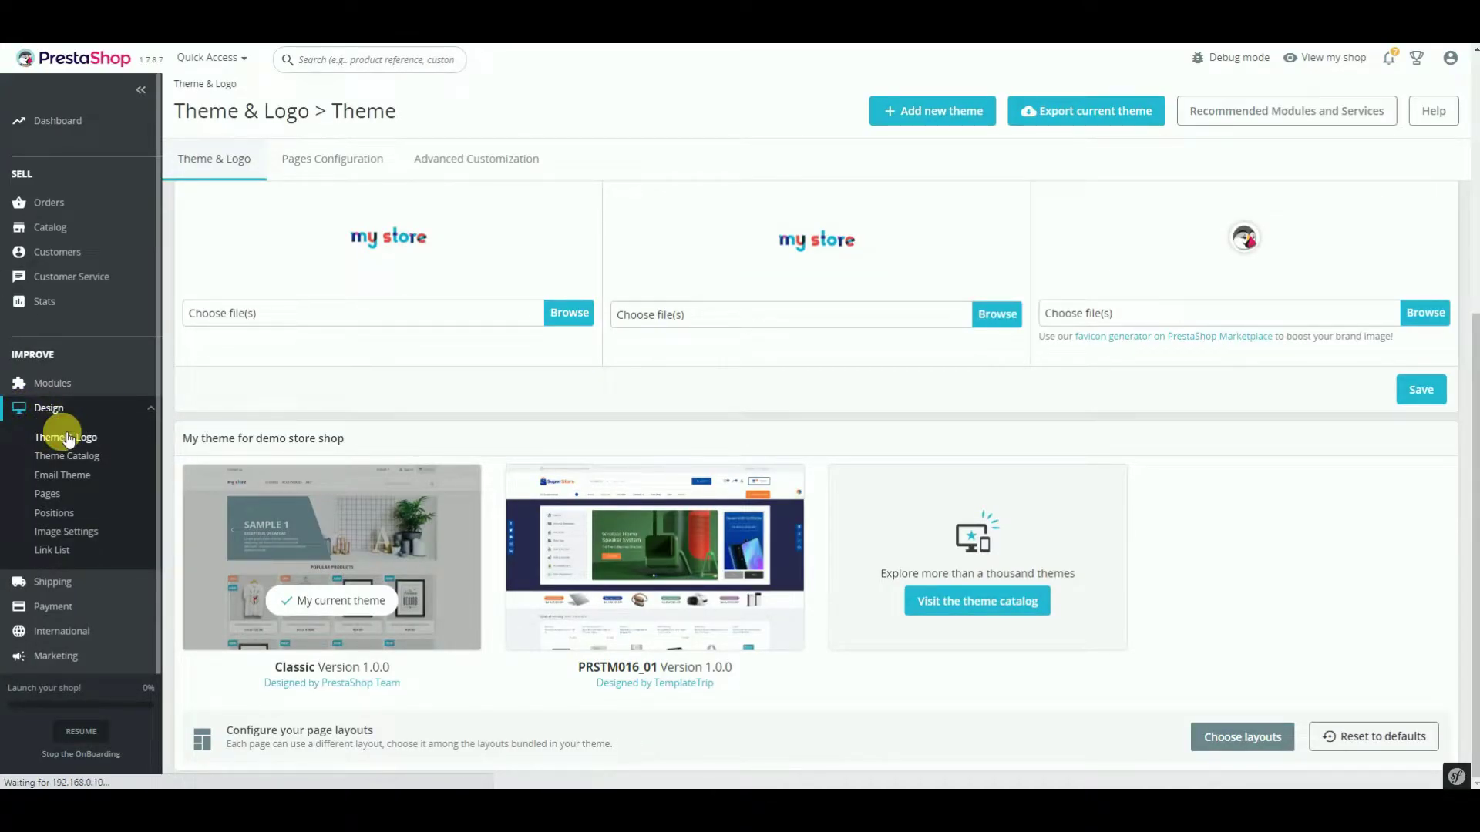
left_click(650, 605)
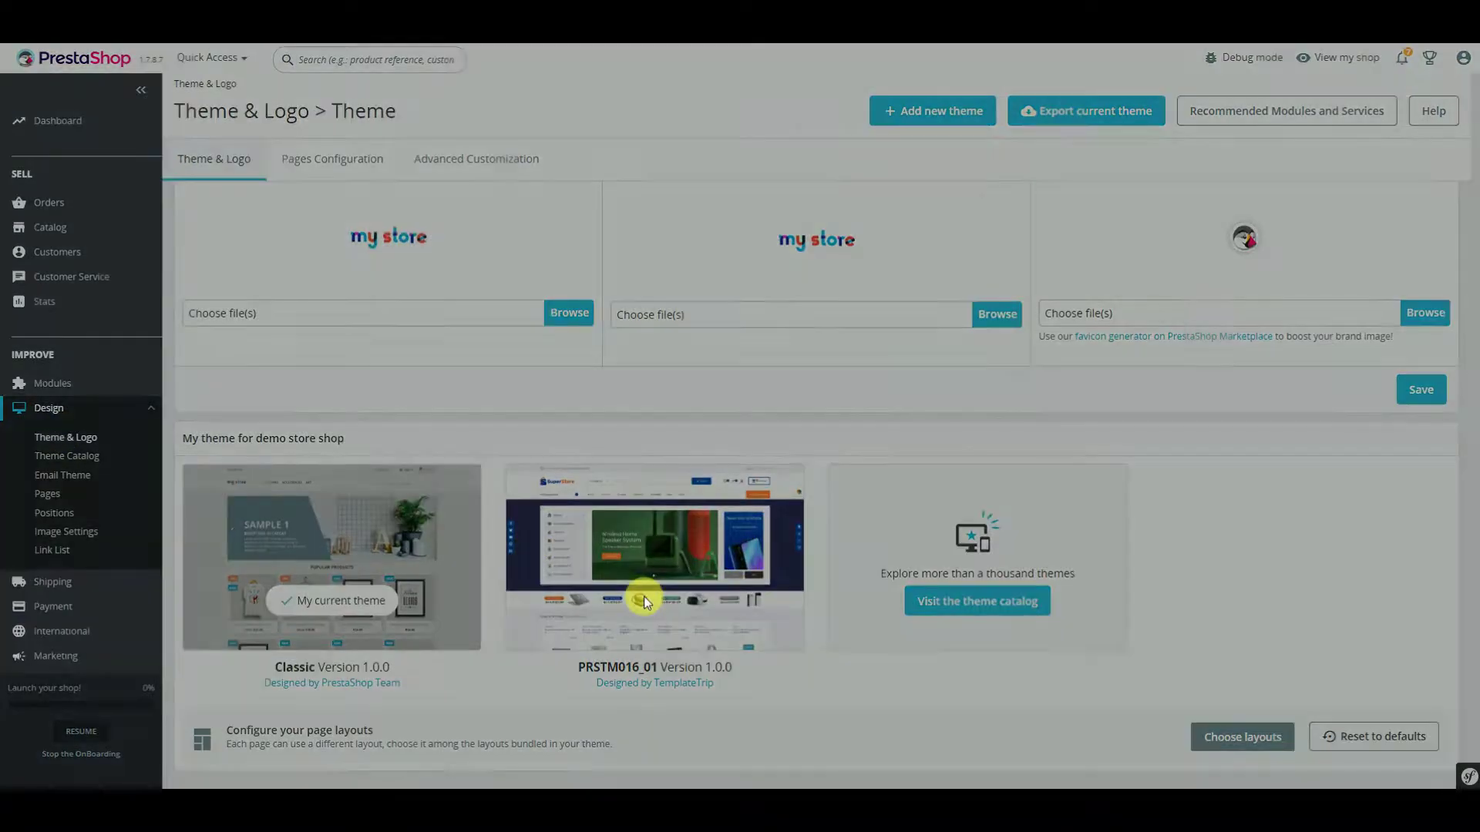
left_click(953, 460)
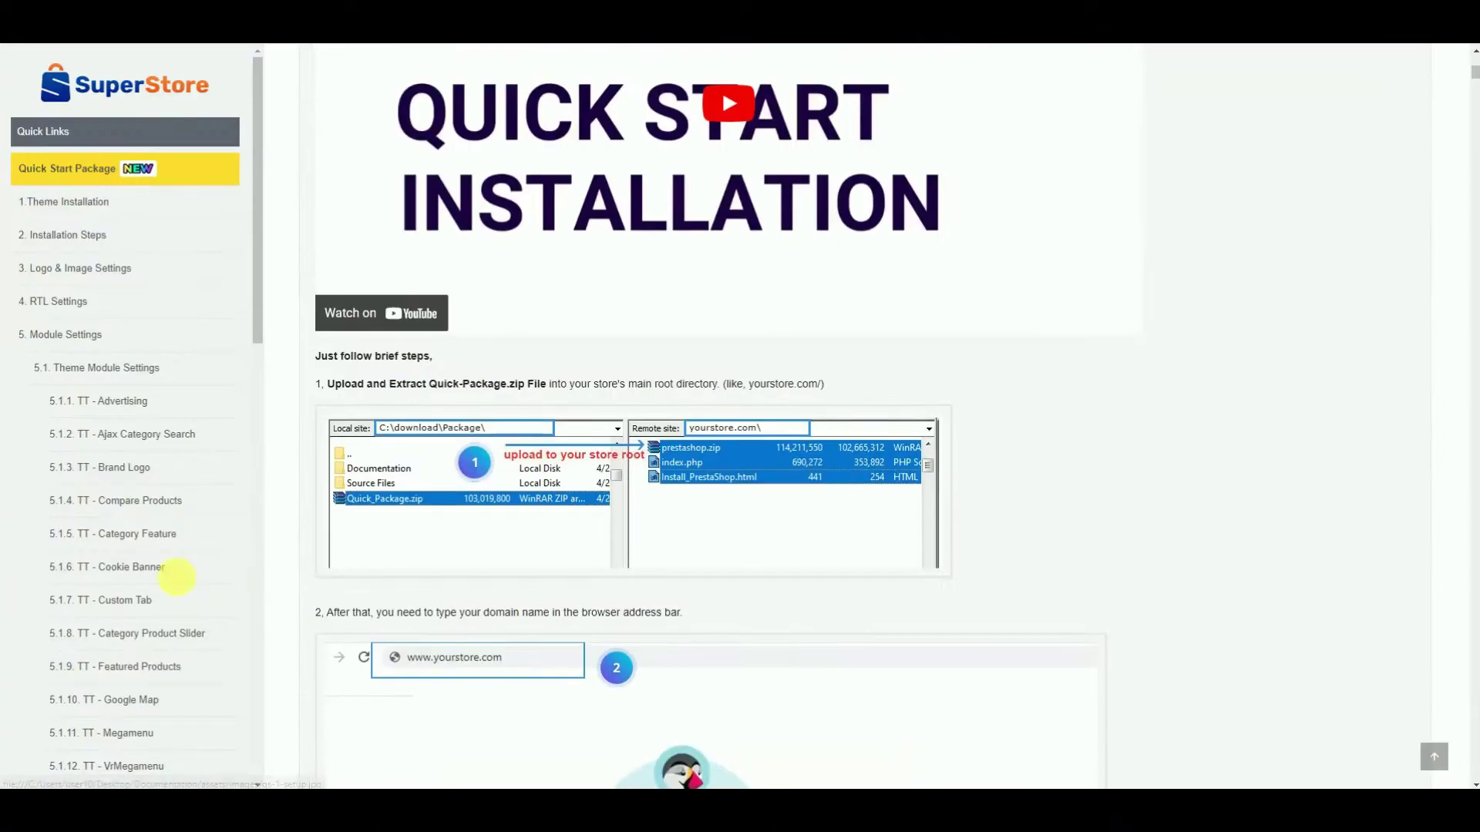
In the SuperStore documentation, find the TT - CMS Header Block under Common CMS Module Settings and copy its HTML code.
scroll(124, 593, "down", 9)
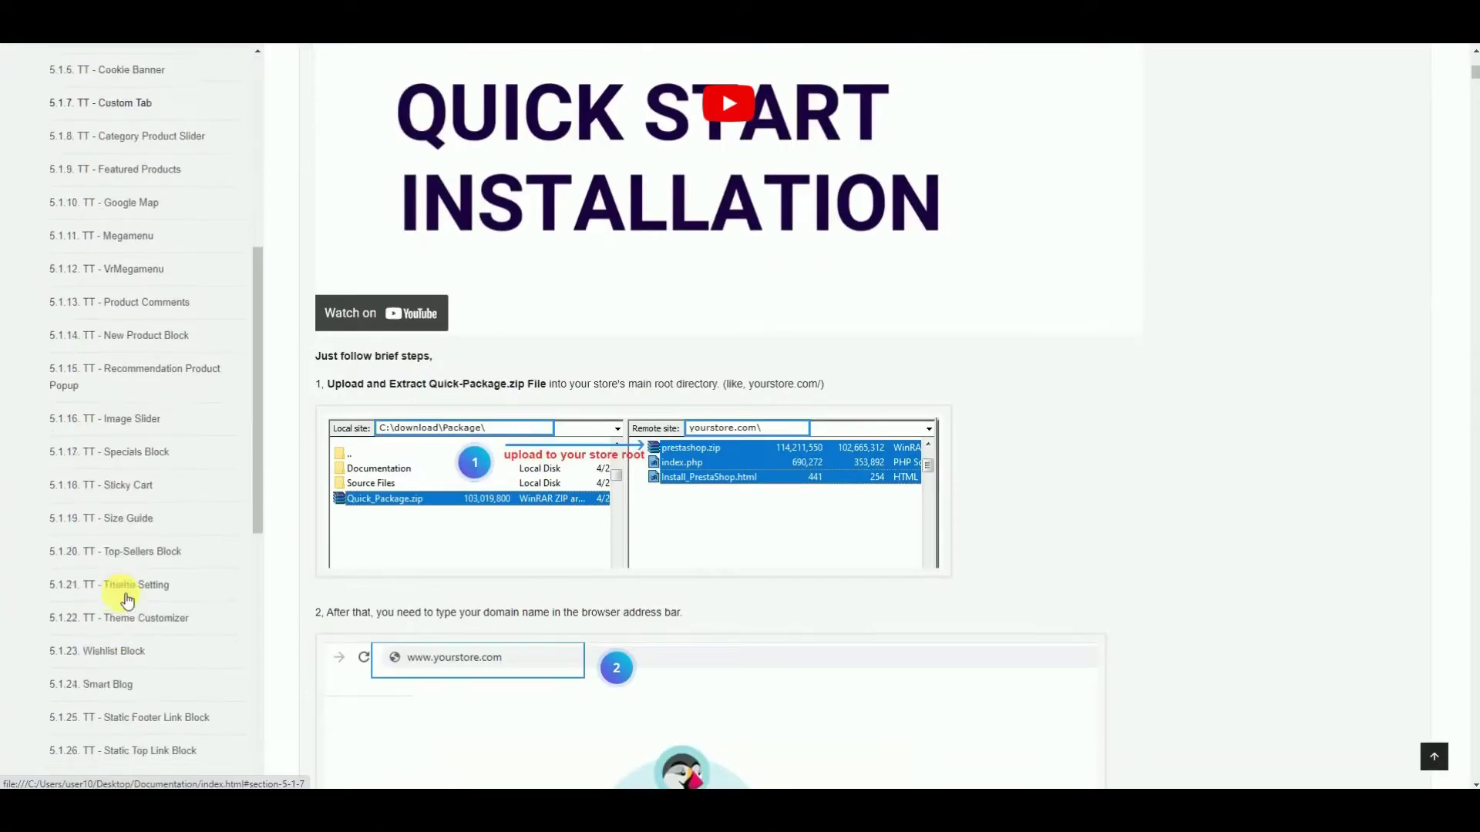
left_click(117, 600)
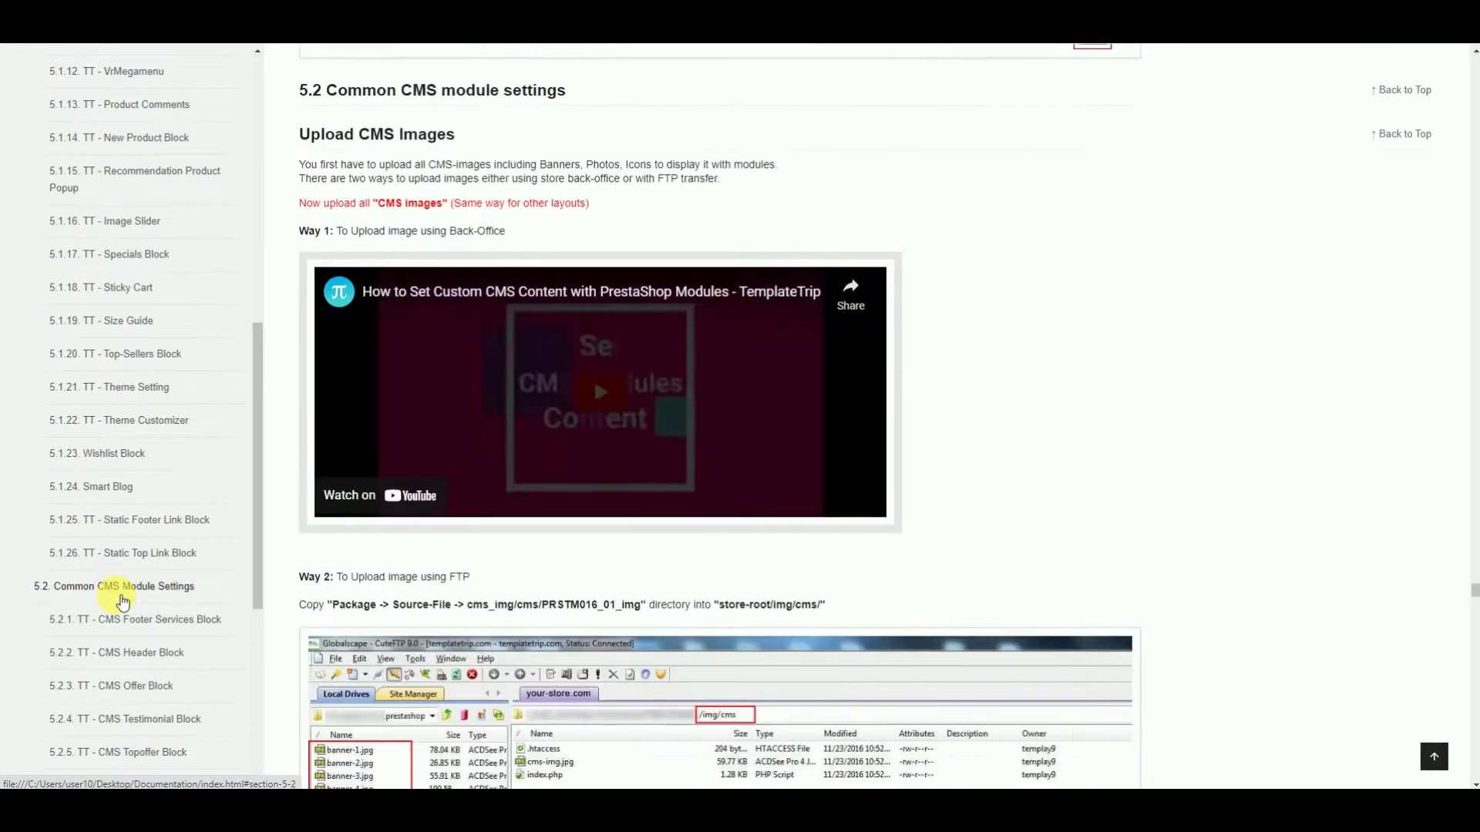
scroll(140, 667, "down", 2)
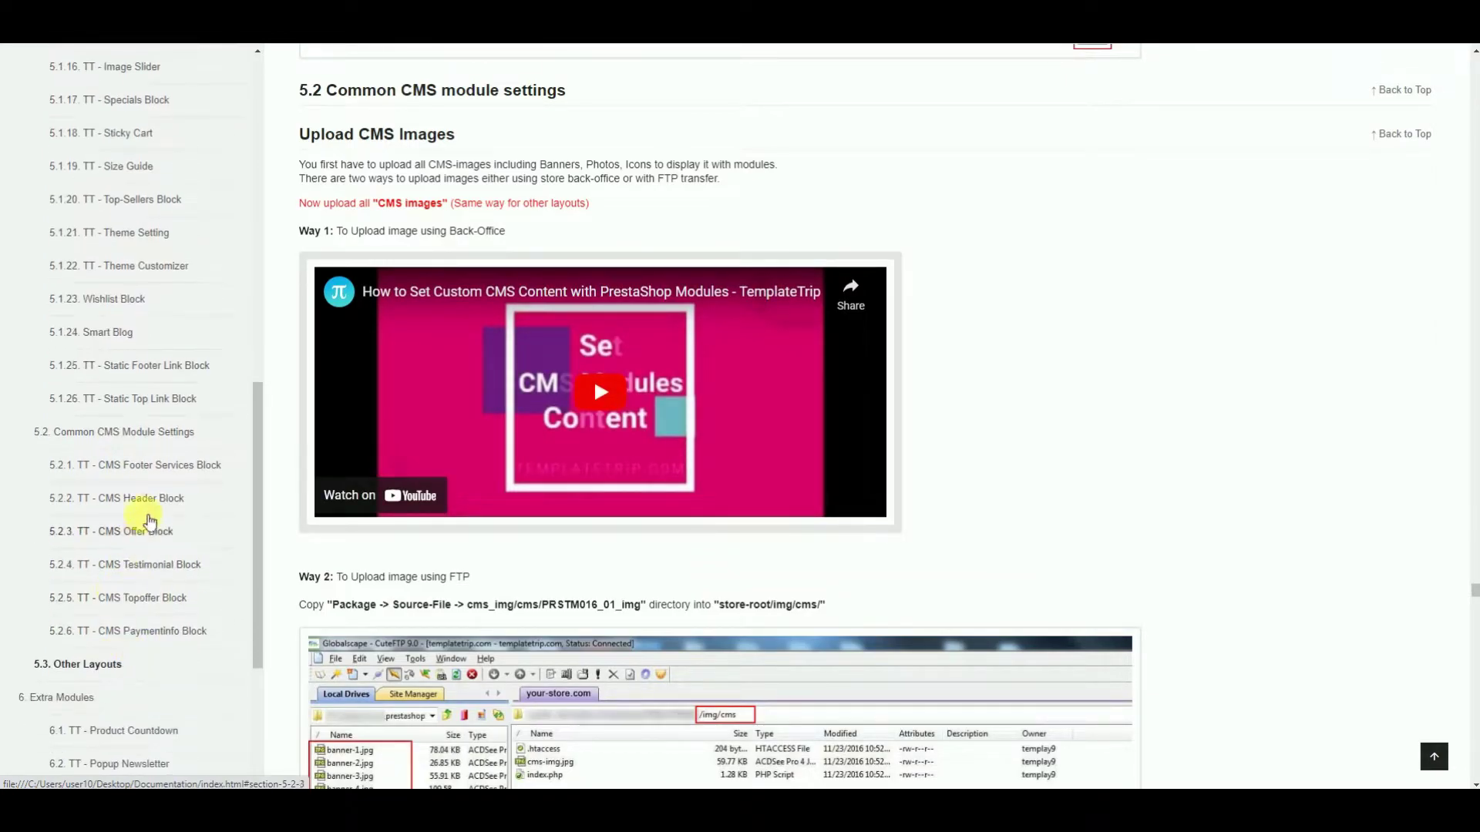
left_click(168, 495)
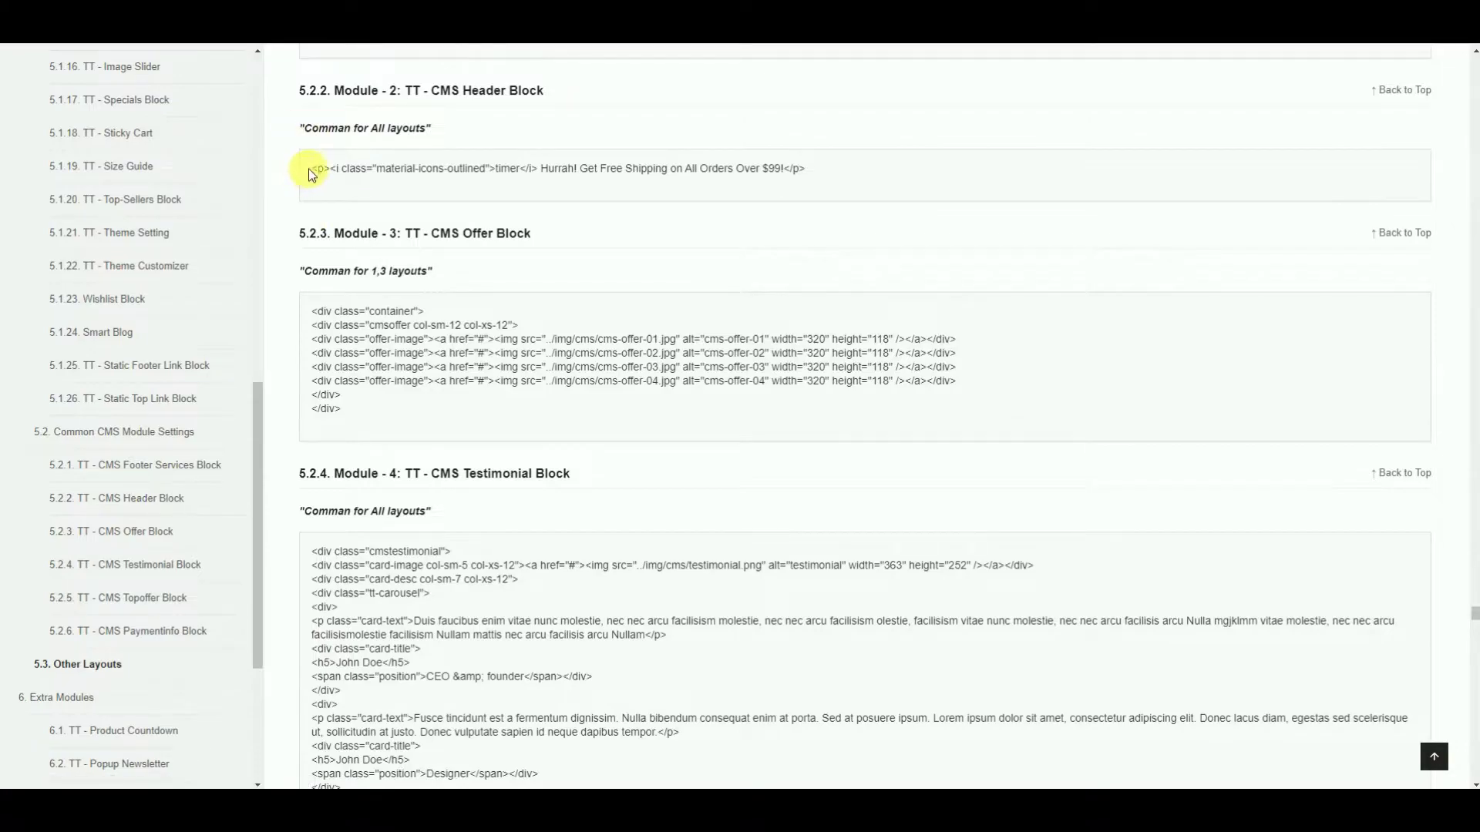
left_click_drag(312, 170, 853, 167)
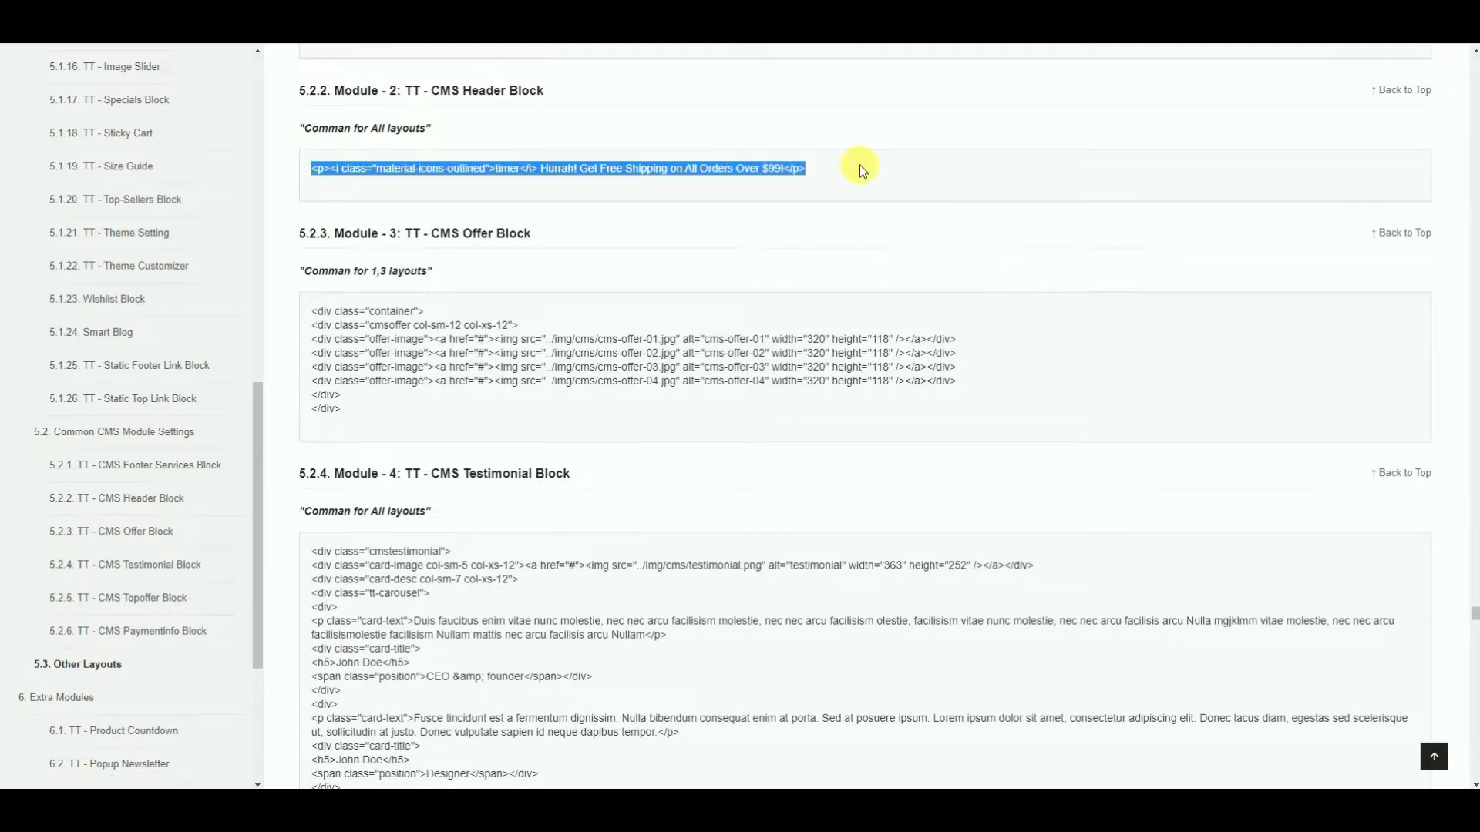
right_click(775, 173)
left_click(819, 179)
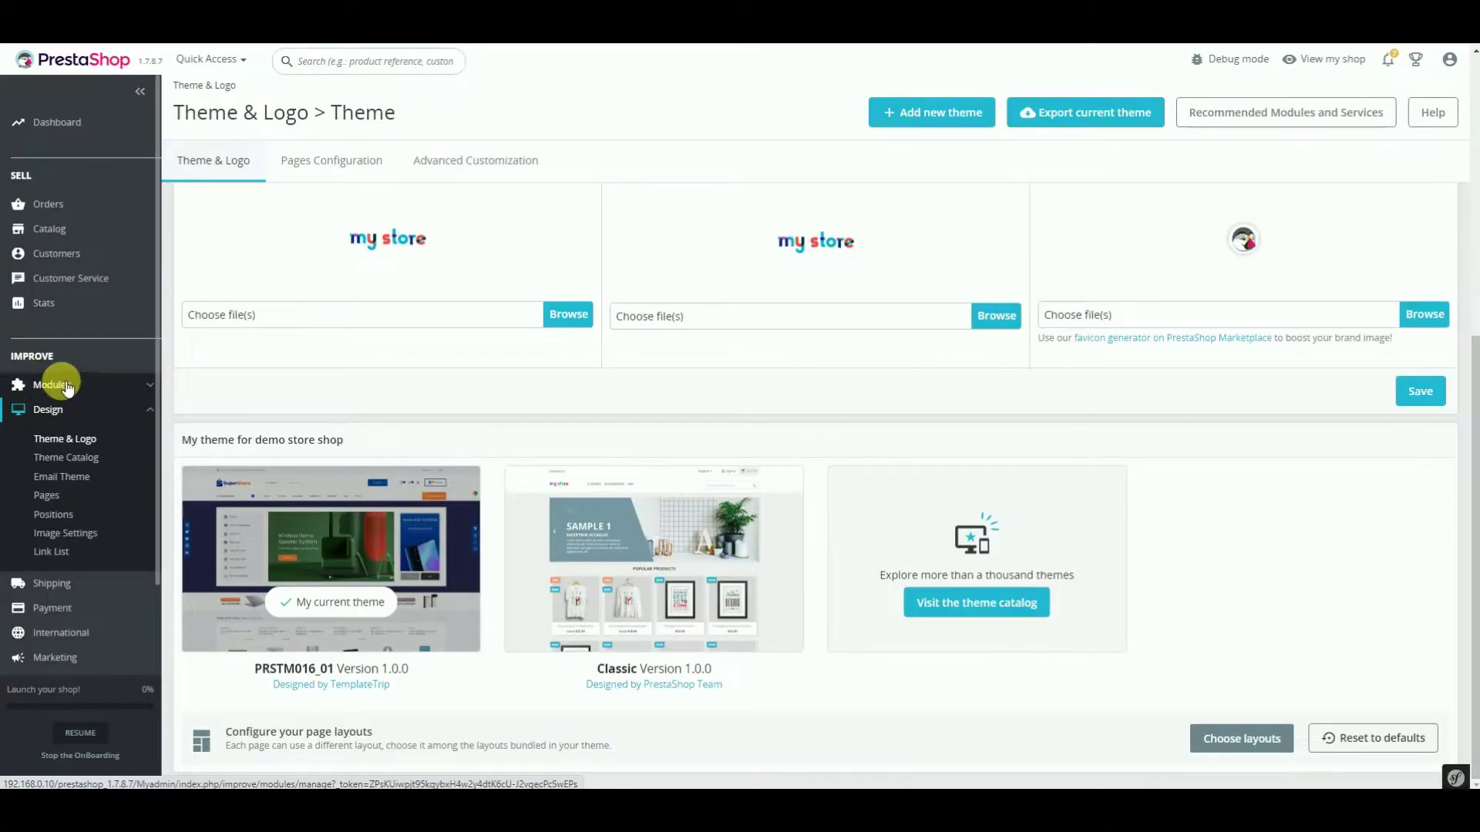
Search PrestaShop's module manager for "cms" and open the configuration of the TT - CMS Header block module.
left_click(51, 388)
left_click(75, 416)
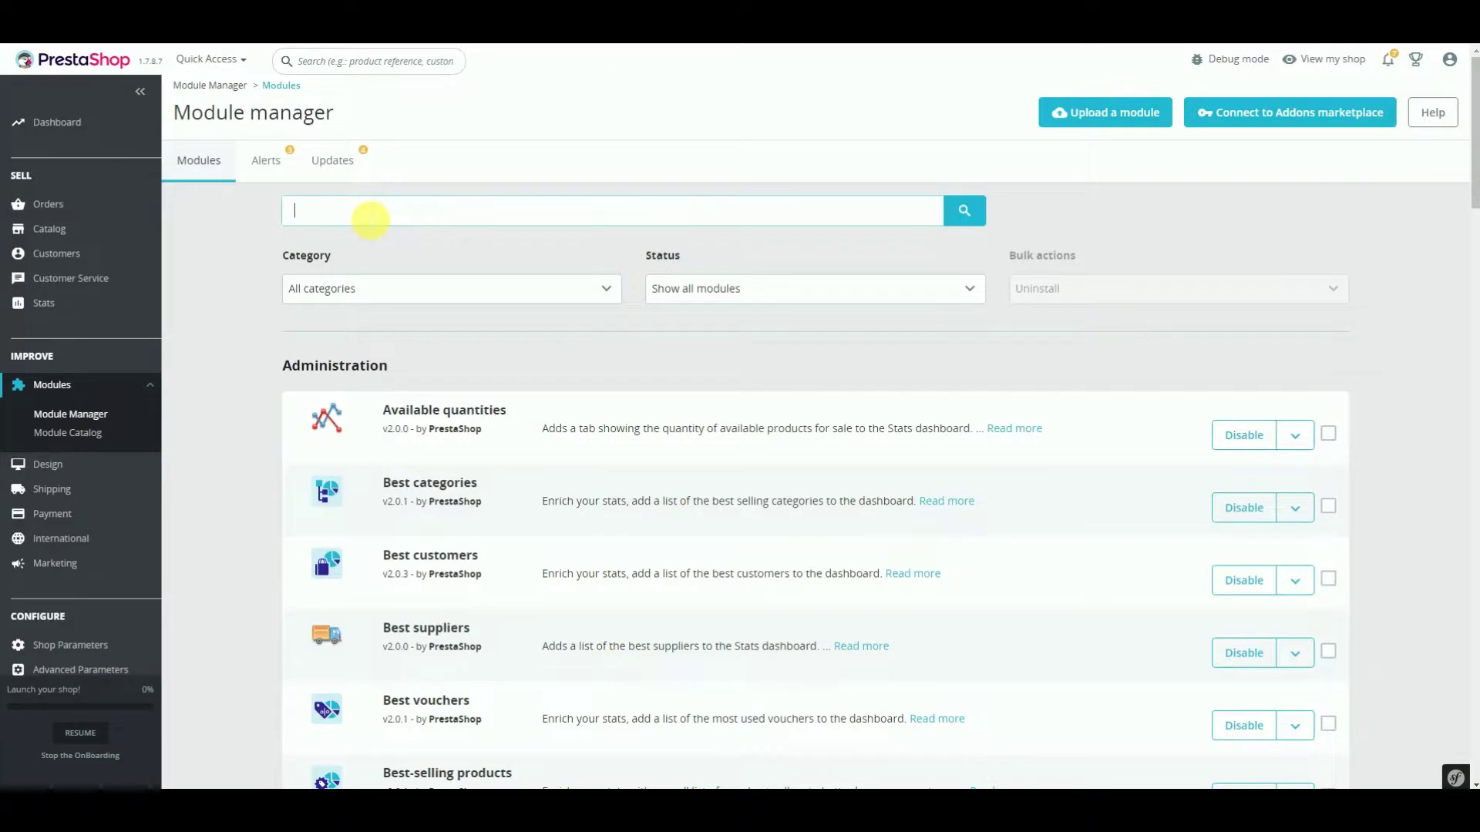
left_click(363, 213)
type("cms")
key("Return")
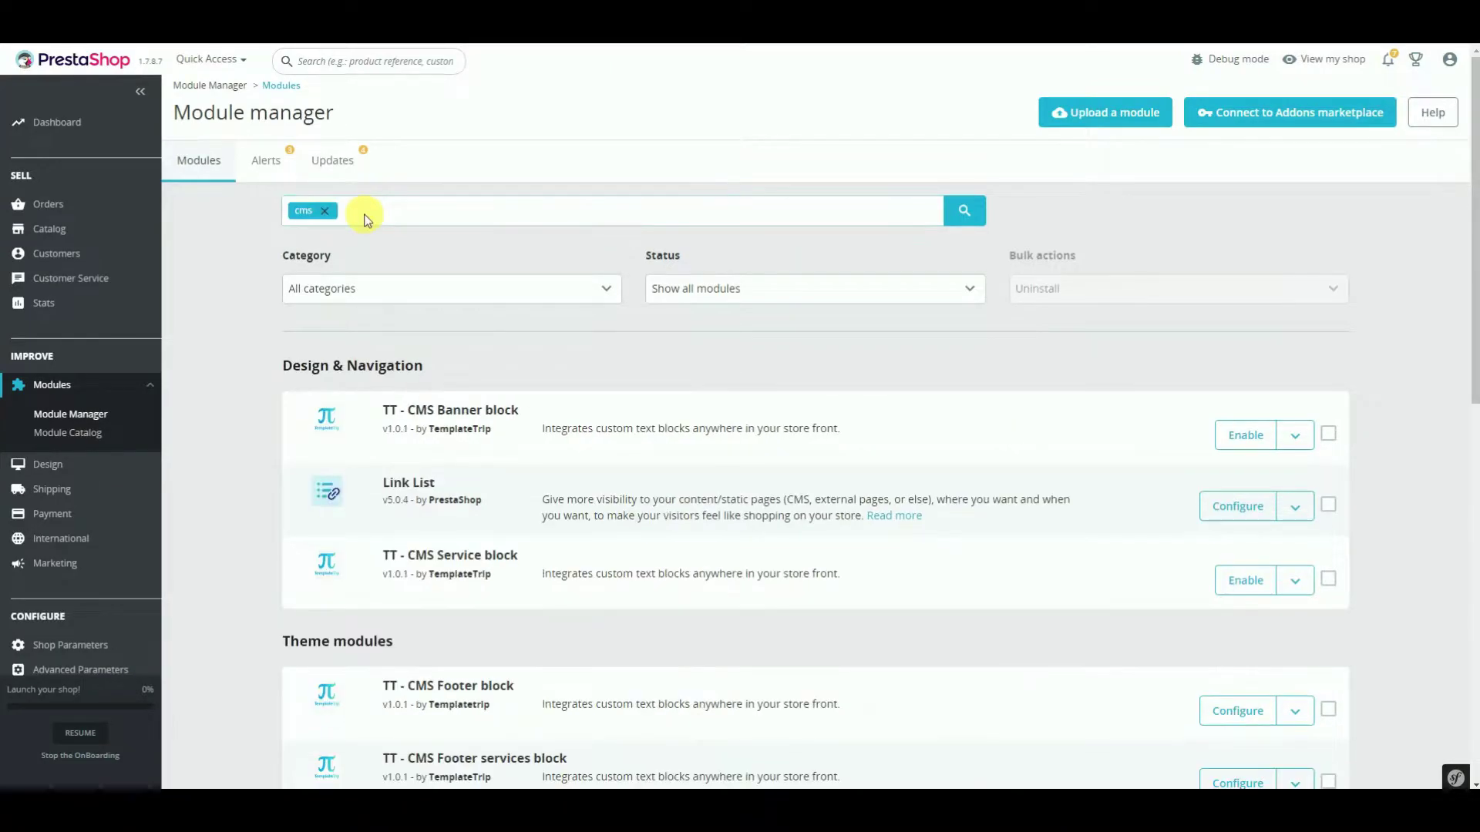
scroll(529, 455, "down", 5)
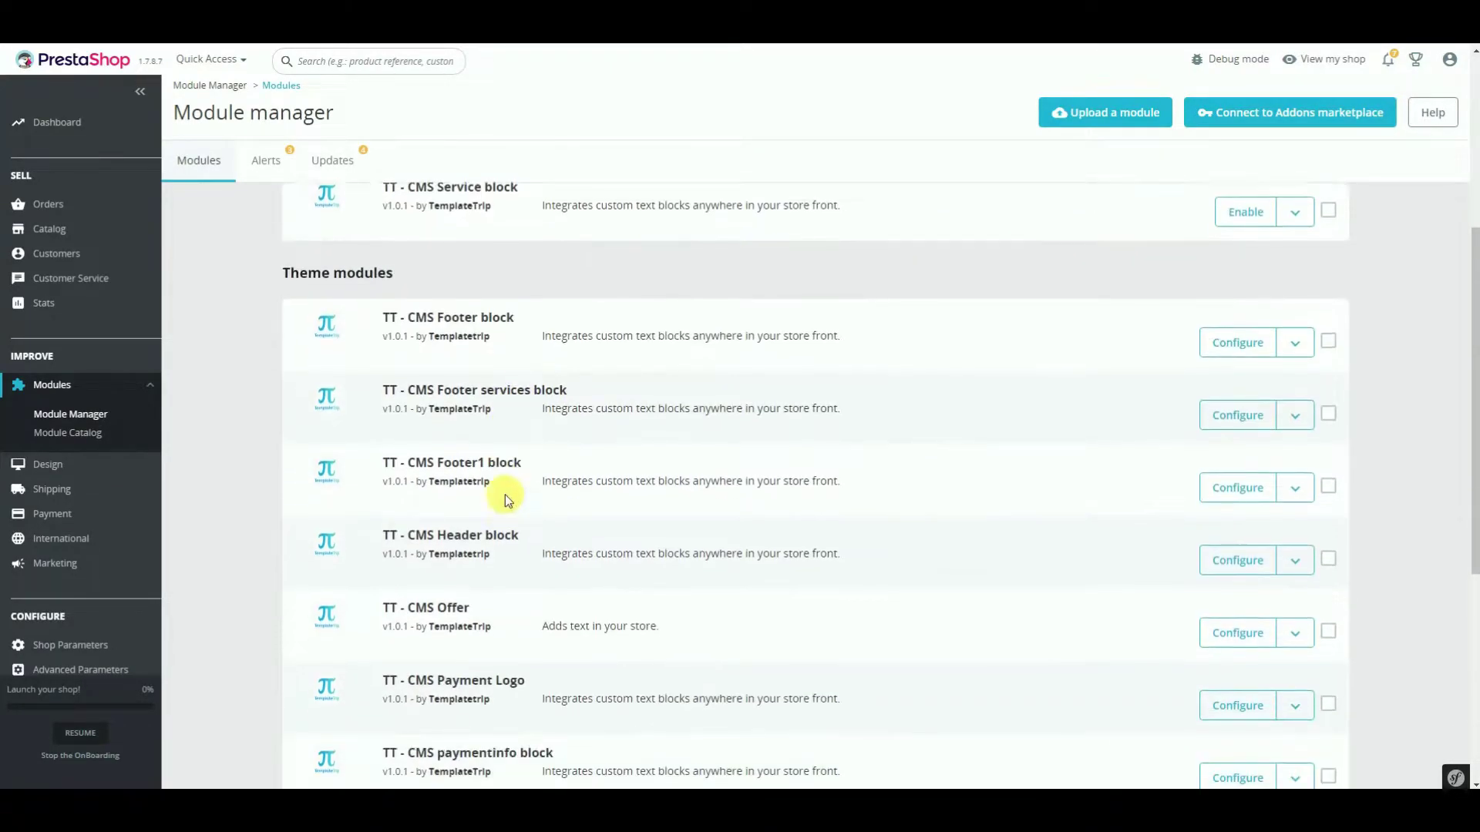
left_click(1246, 543)
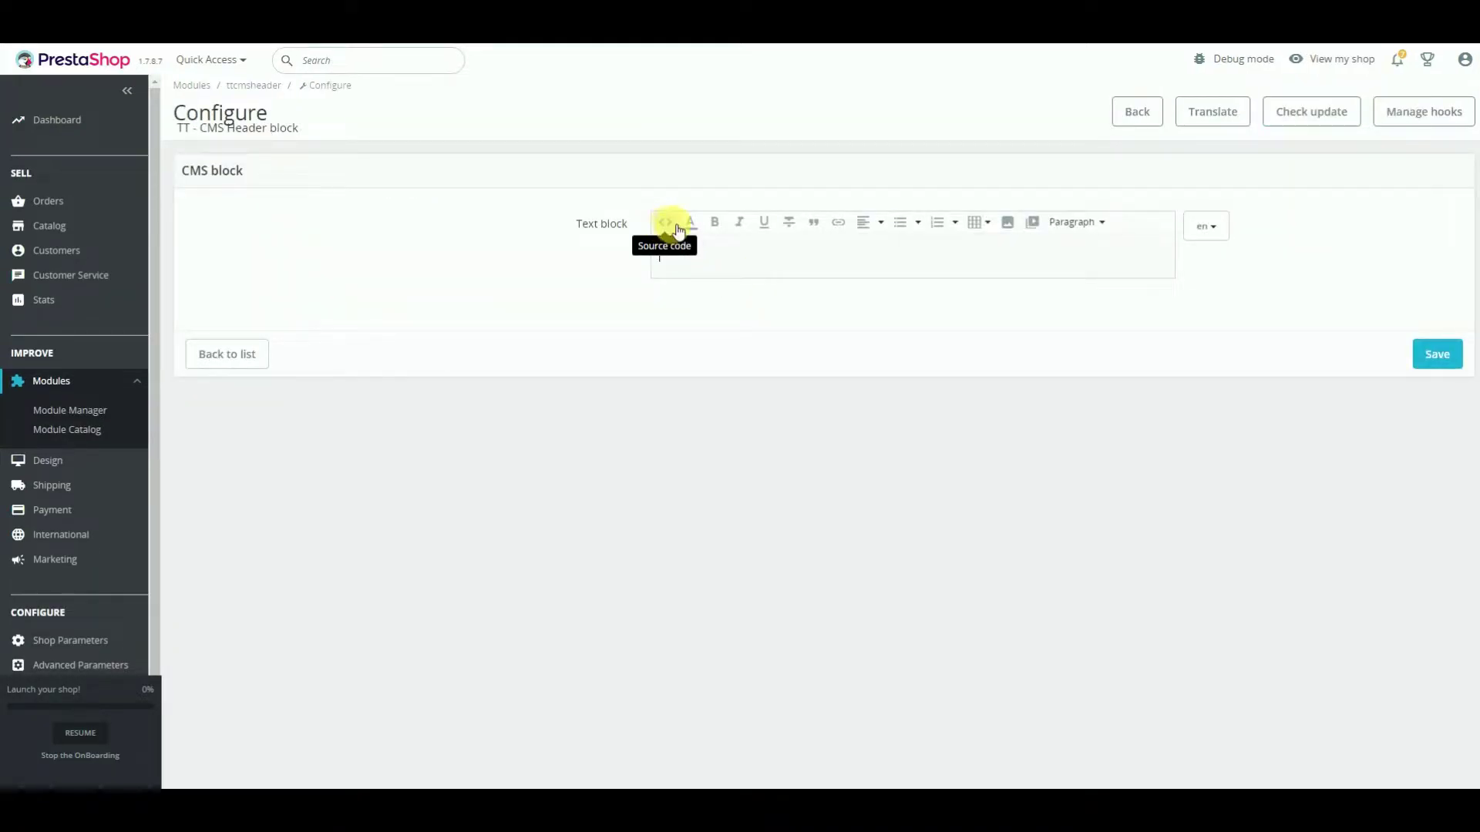
Paste the copied "Hurrah! Get Free Shipping on All Orders Over $99!" HTML as the text block's source code.
left_click(664, 224)
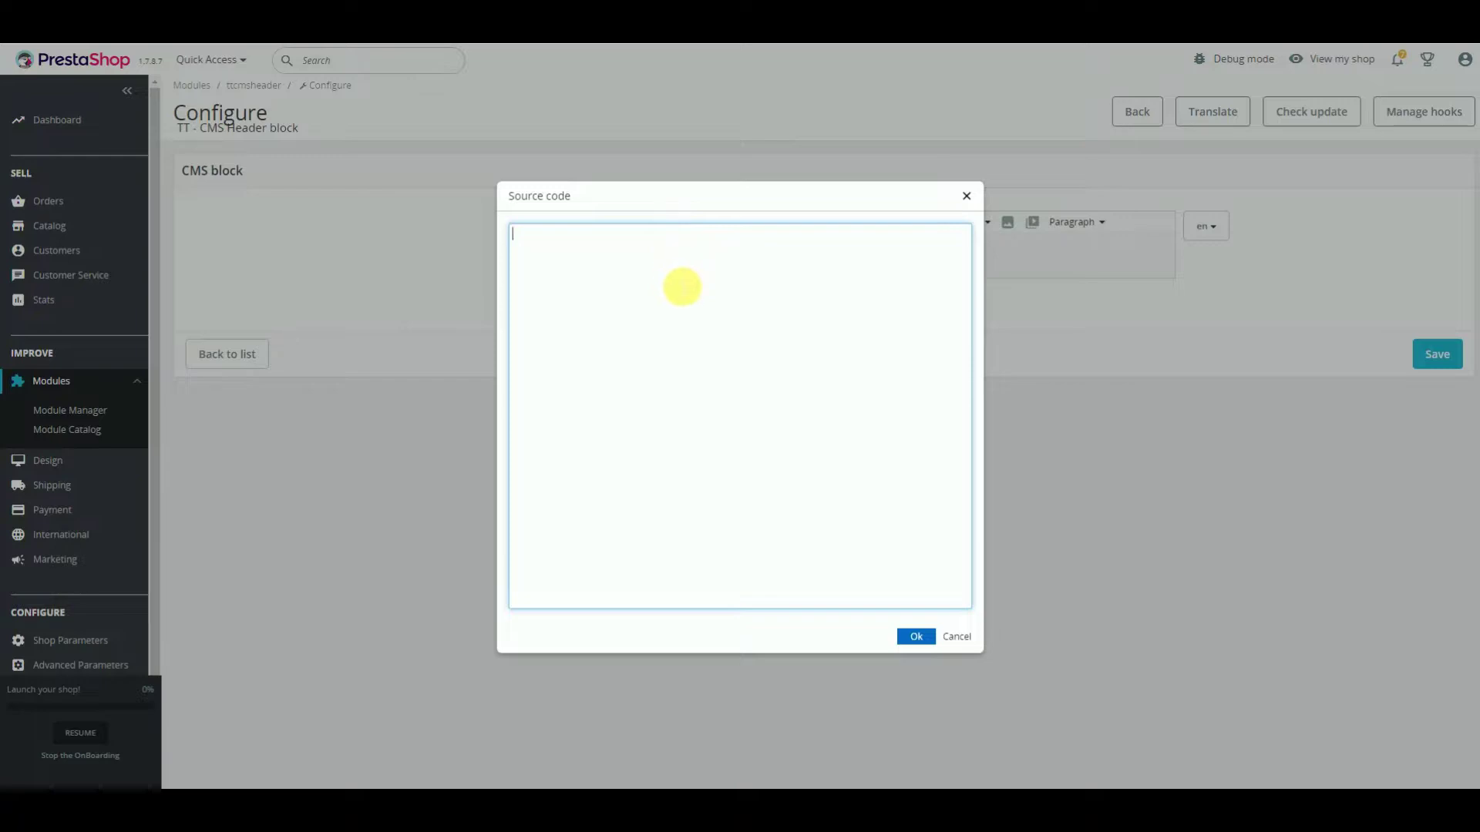
right_click(682, 287)
left_click(725, 371)
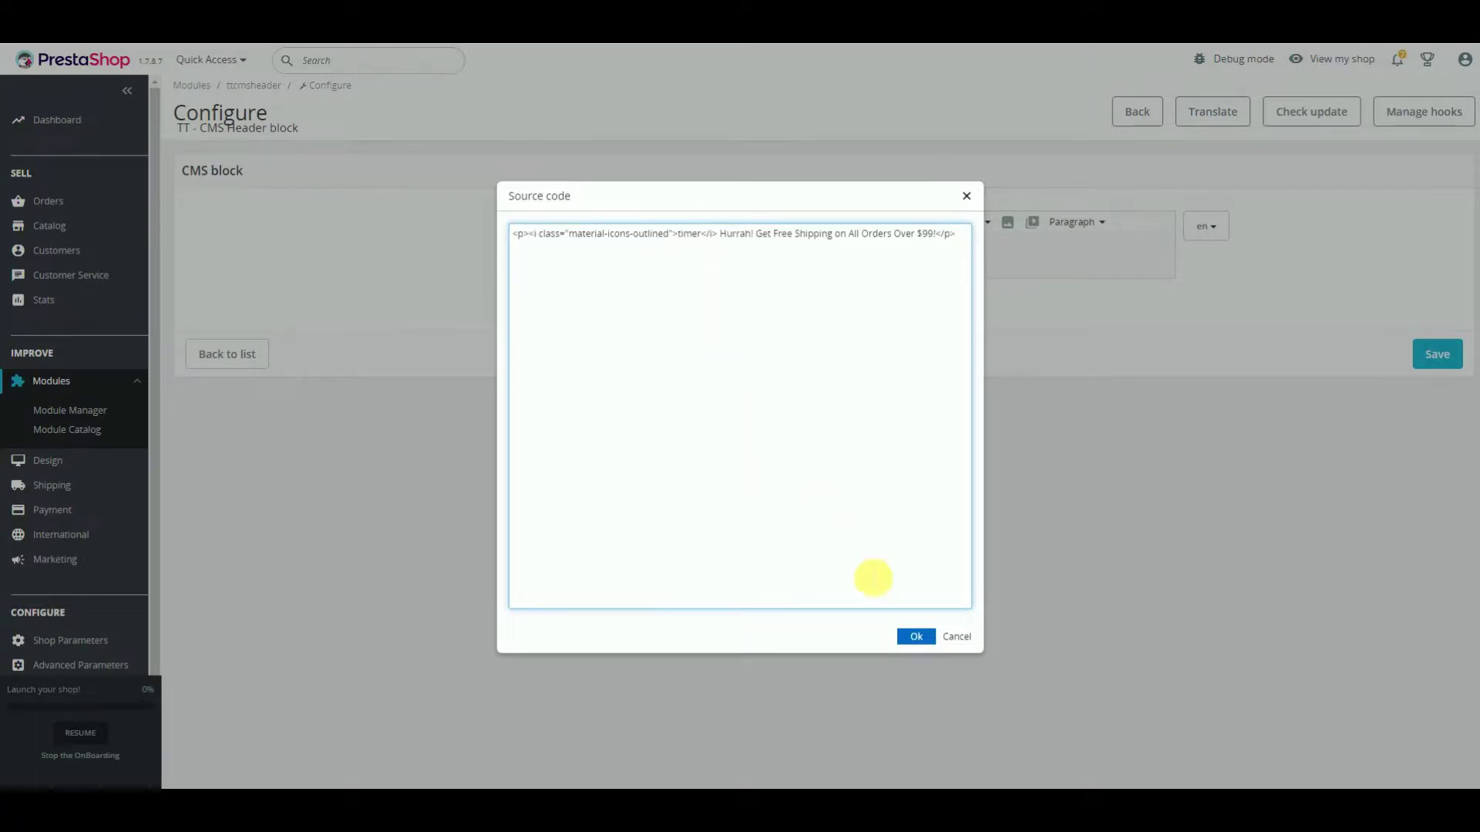
left_click(916, 636)
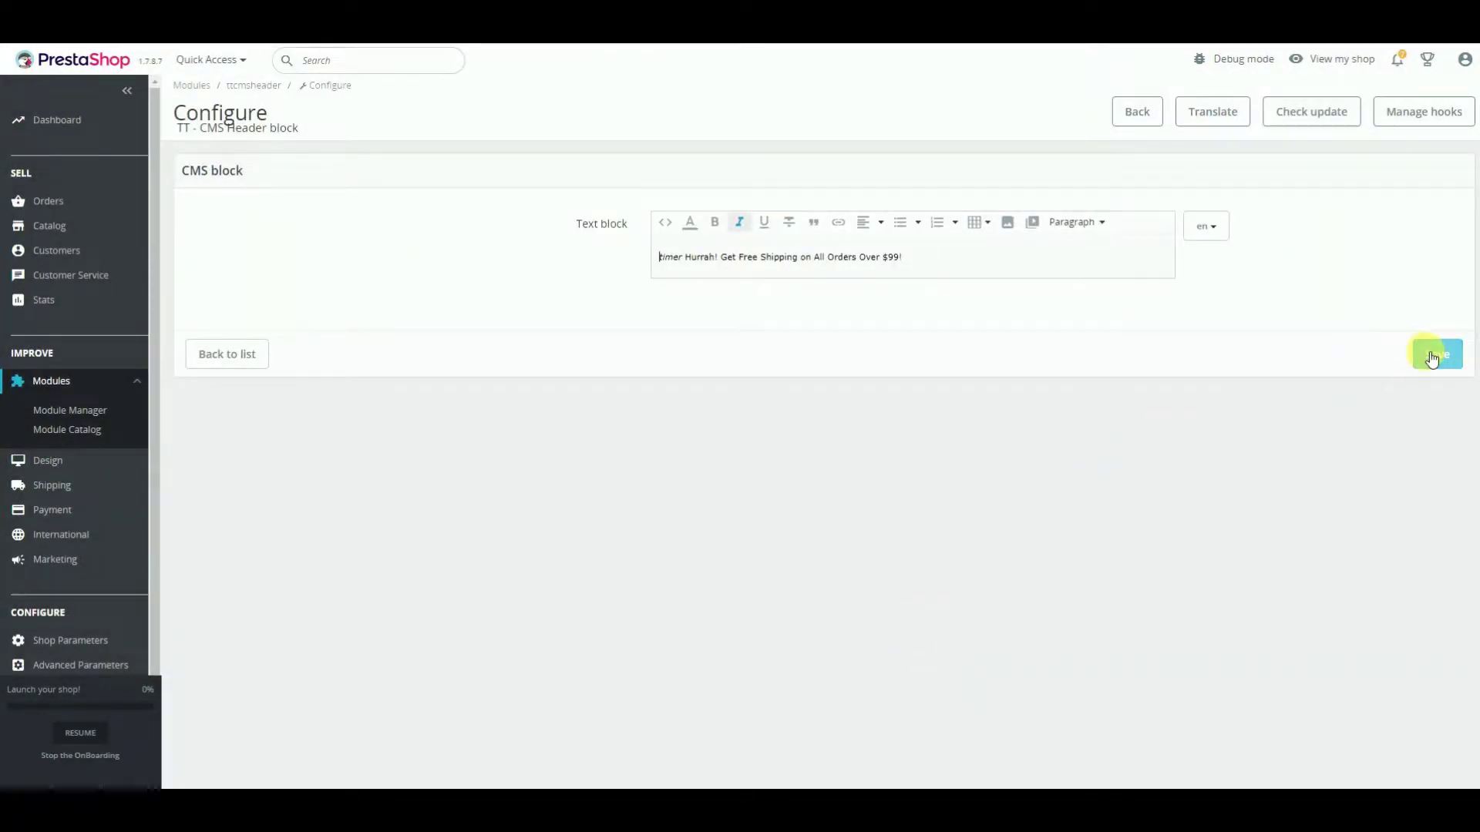
Upload all CMS images from appstore through topbanner-03 via the text block's image file manager, then close without inserting one.
left_click(1008, 226)
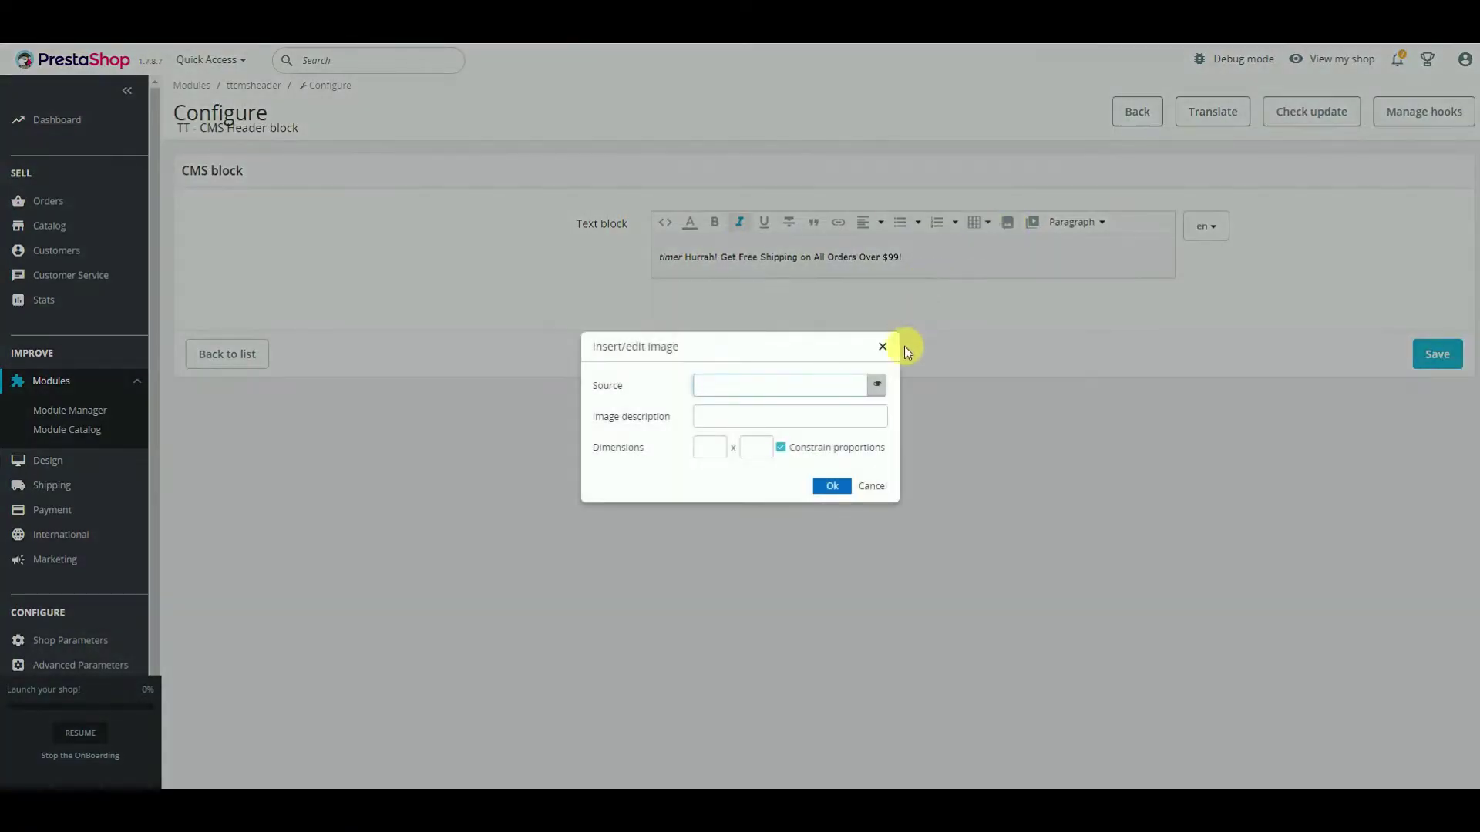
left_click(878, 385)
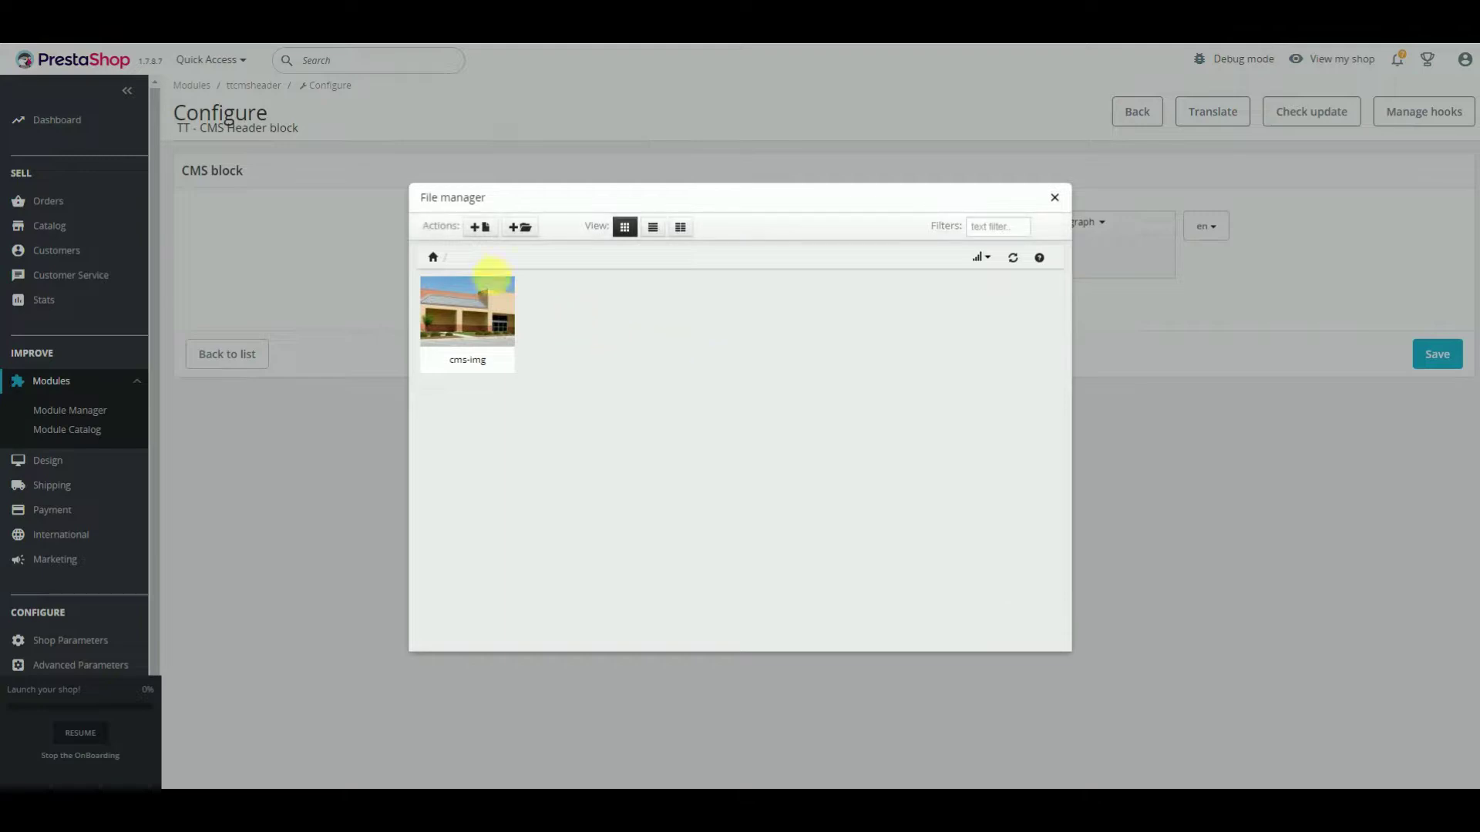
left_click(481, 227)
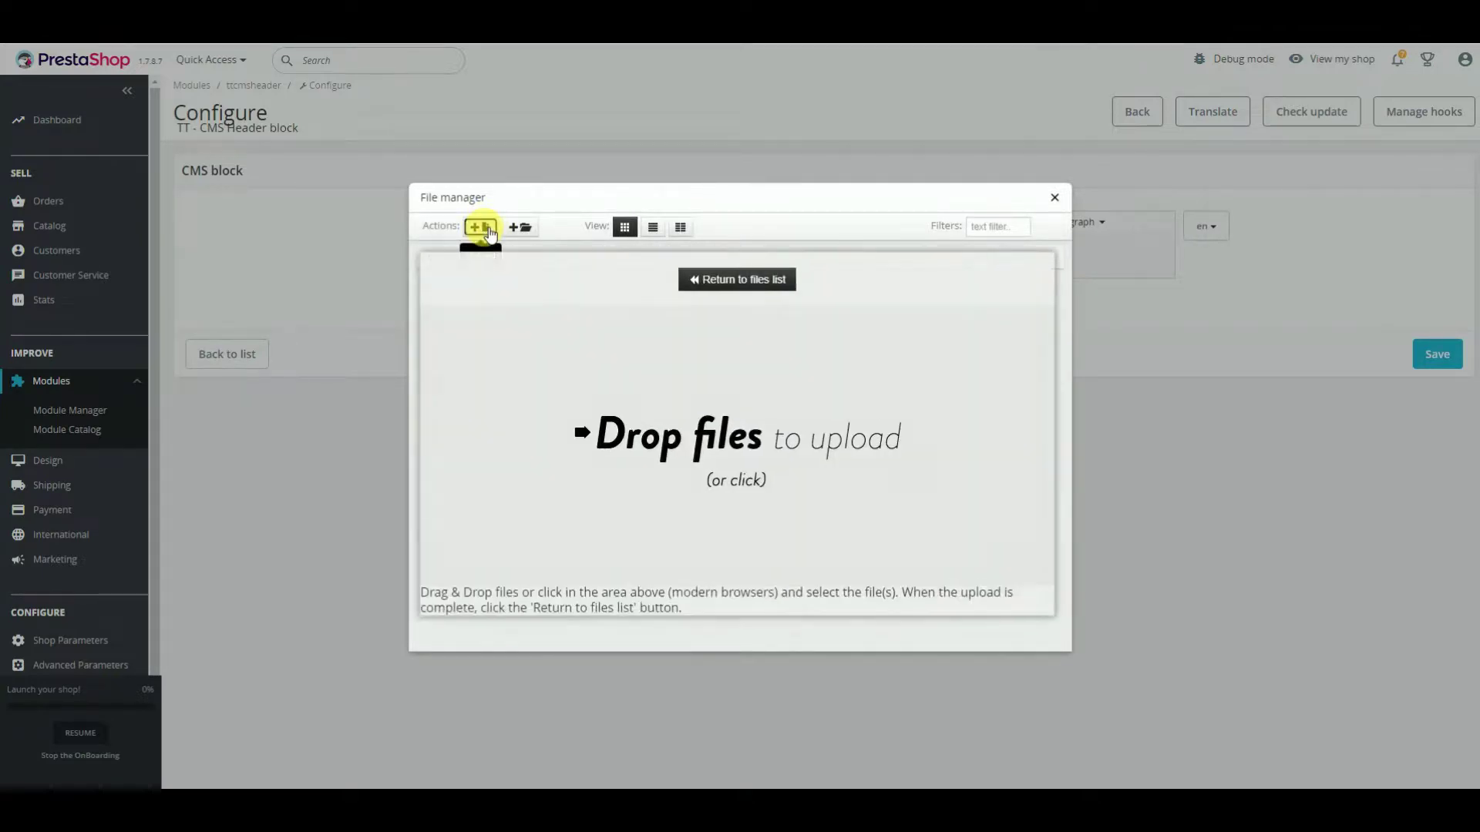
left_click(703, 446)
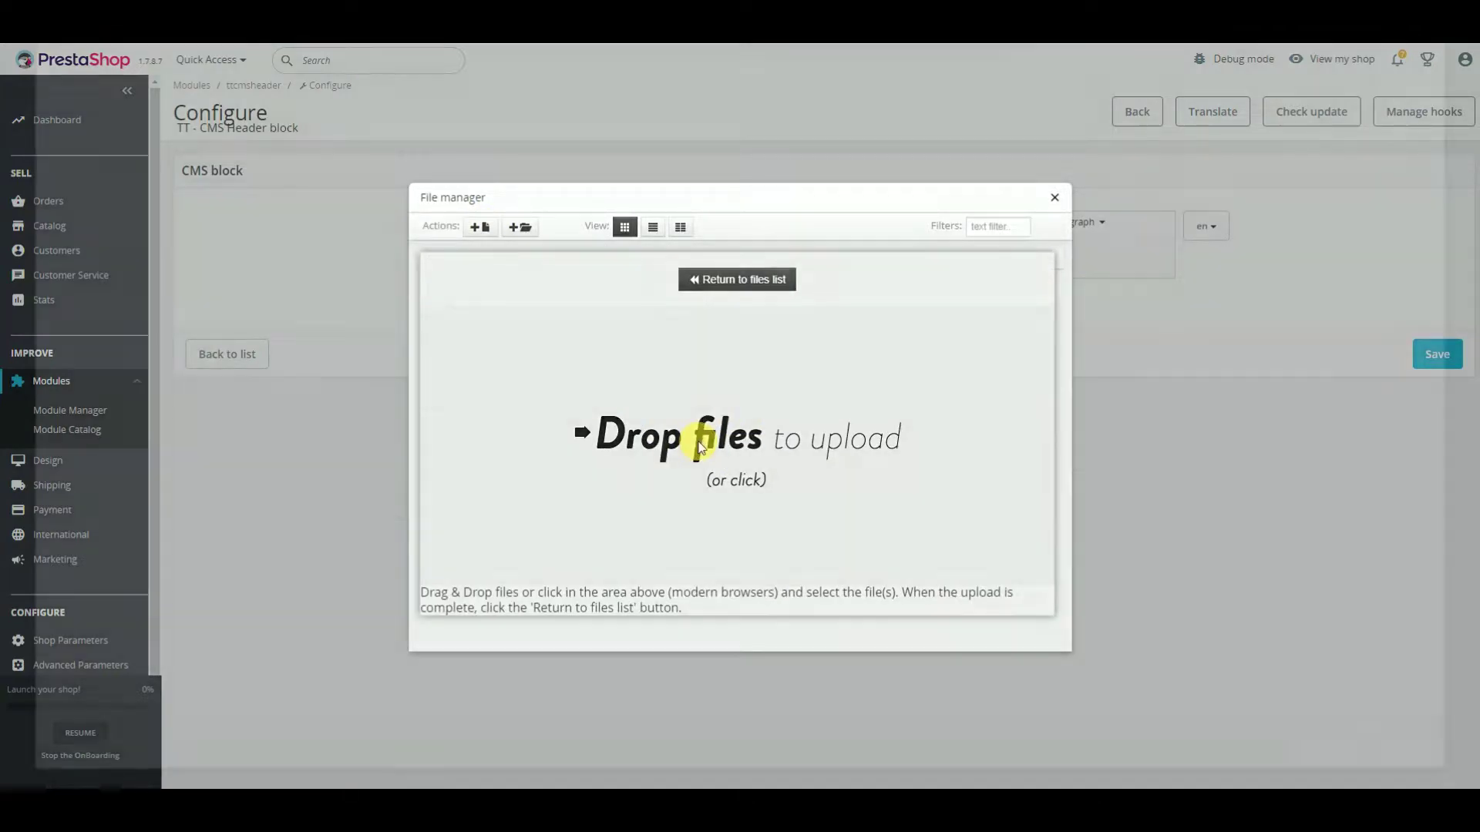
left_click(159, 117)
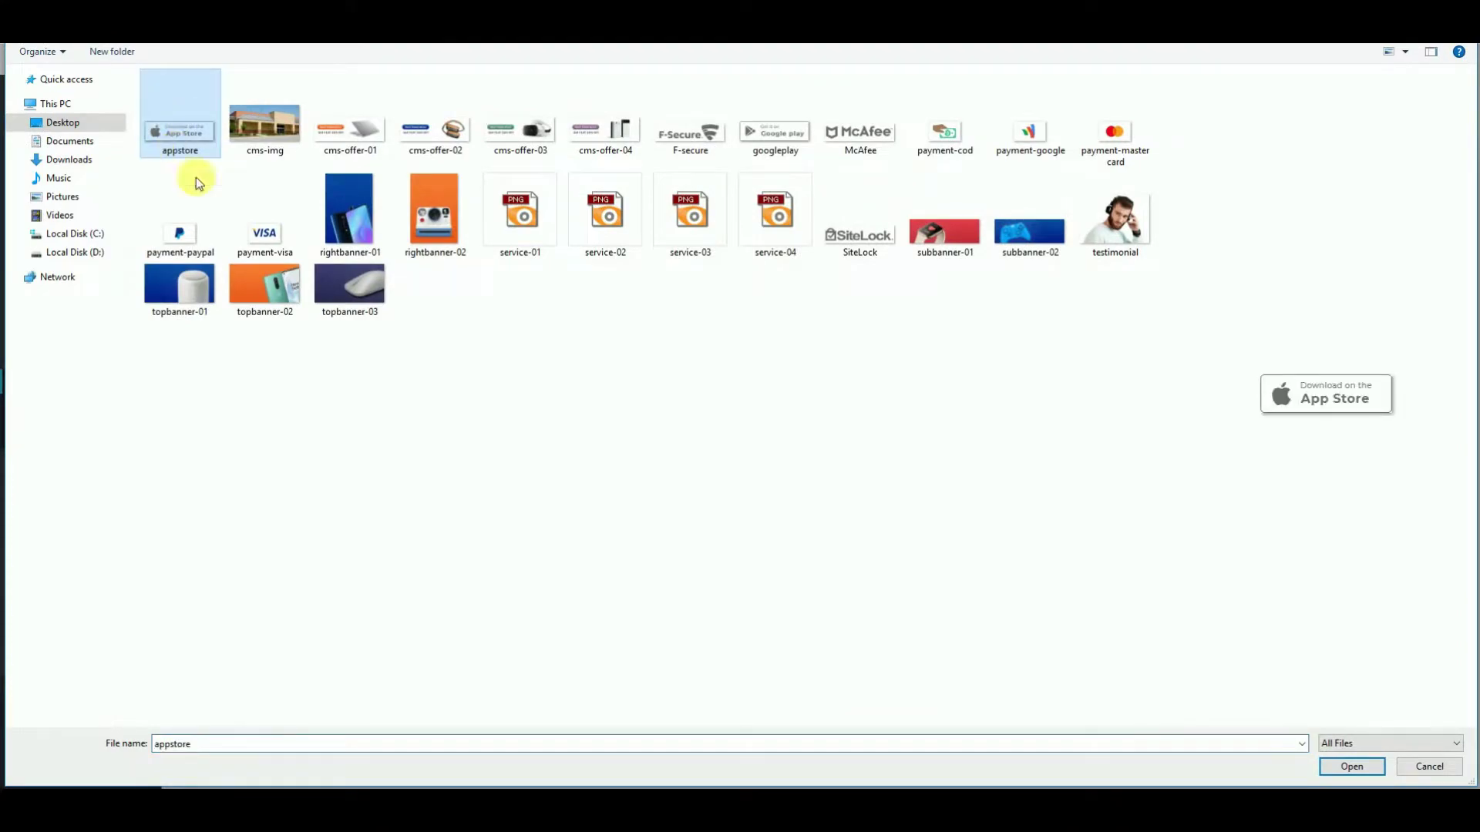
left_click(350, 285, "shift")
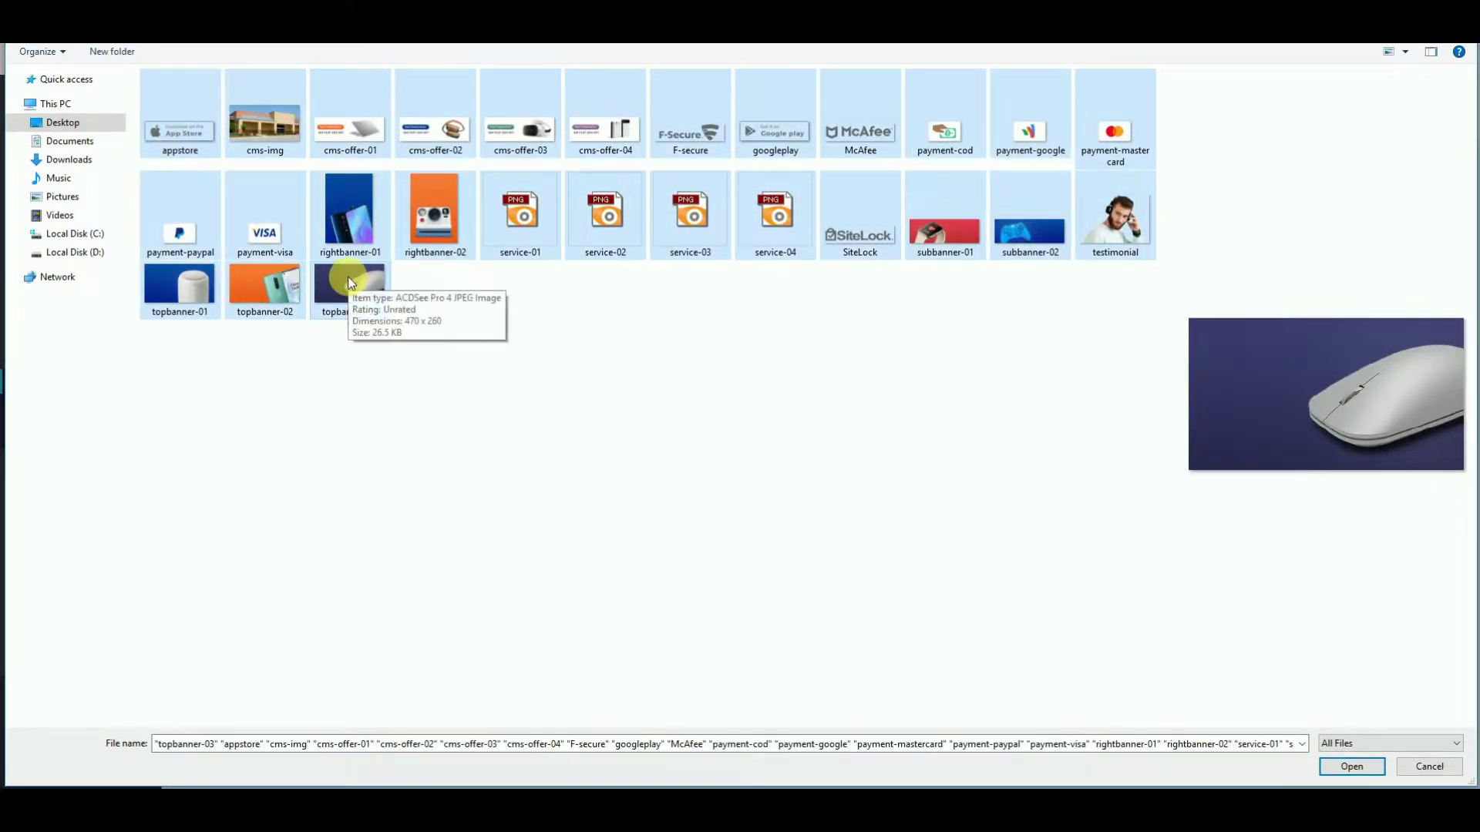
key("Return")
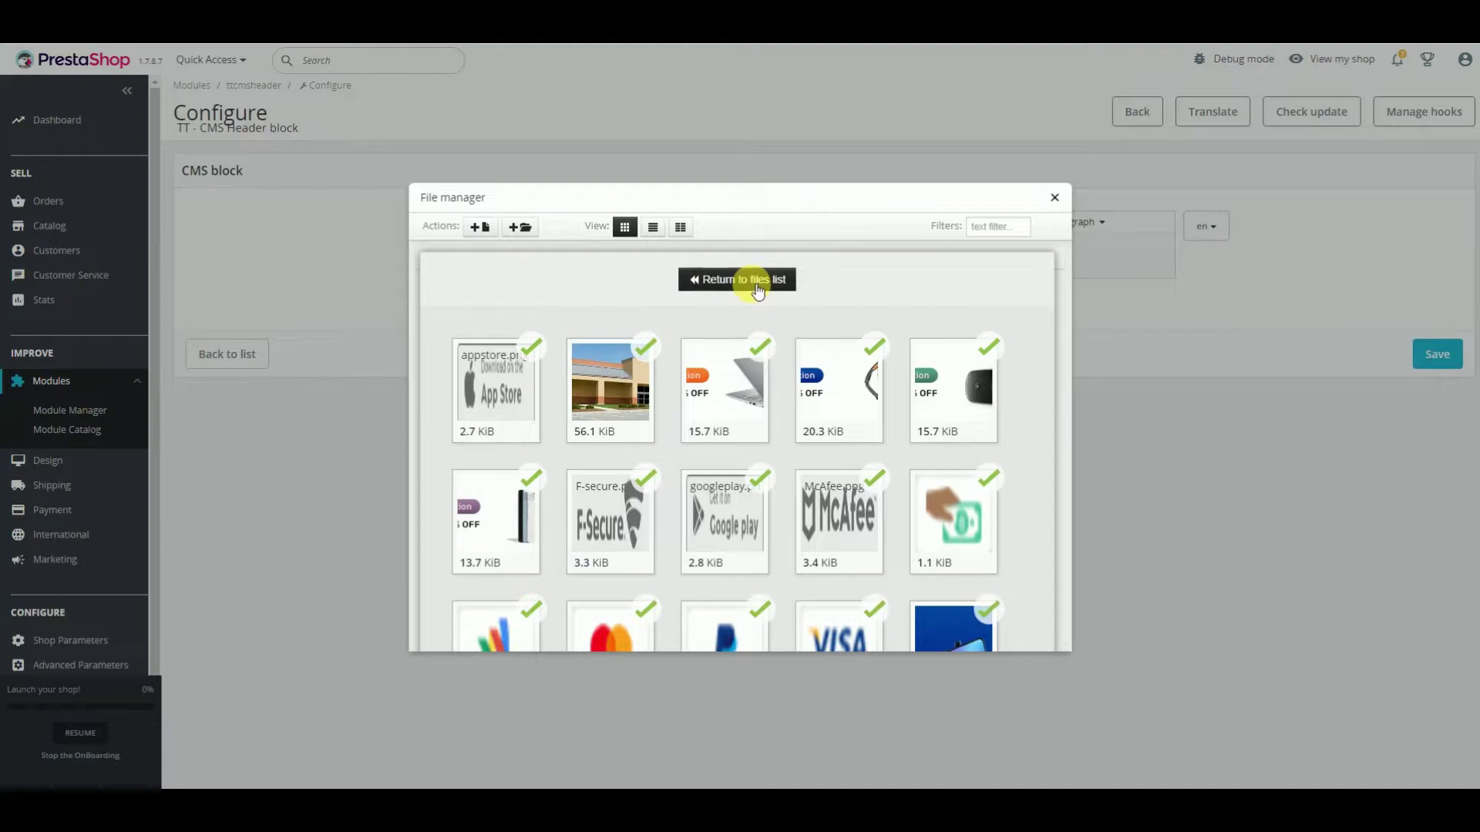
left_click(758, 284)
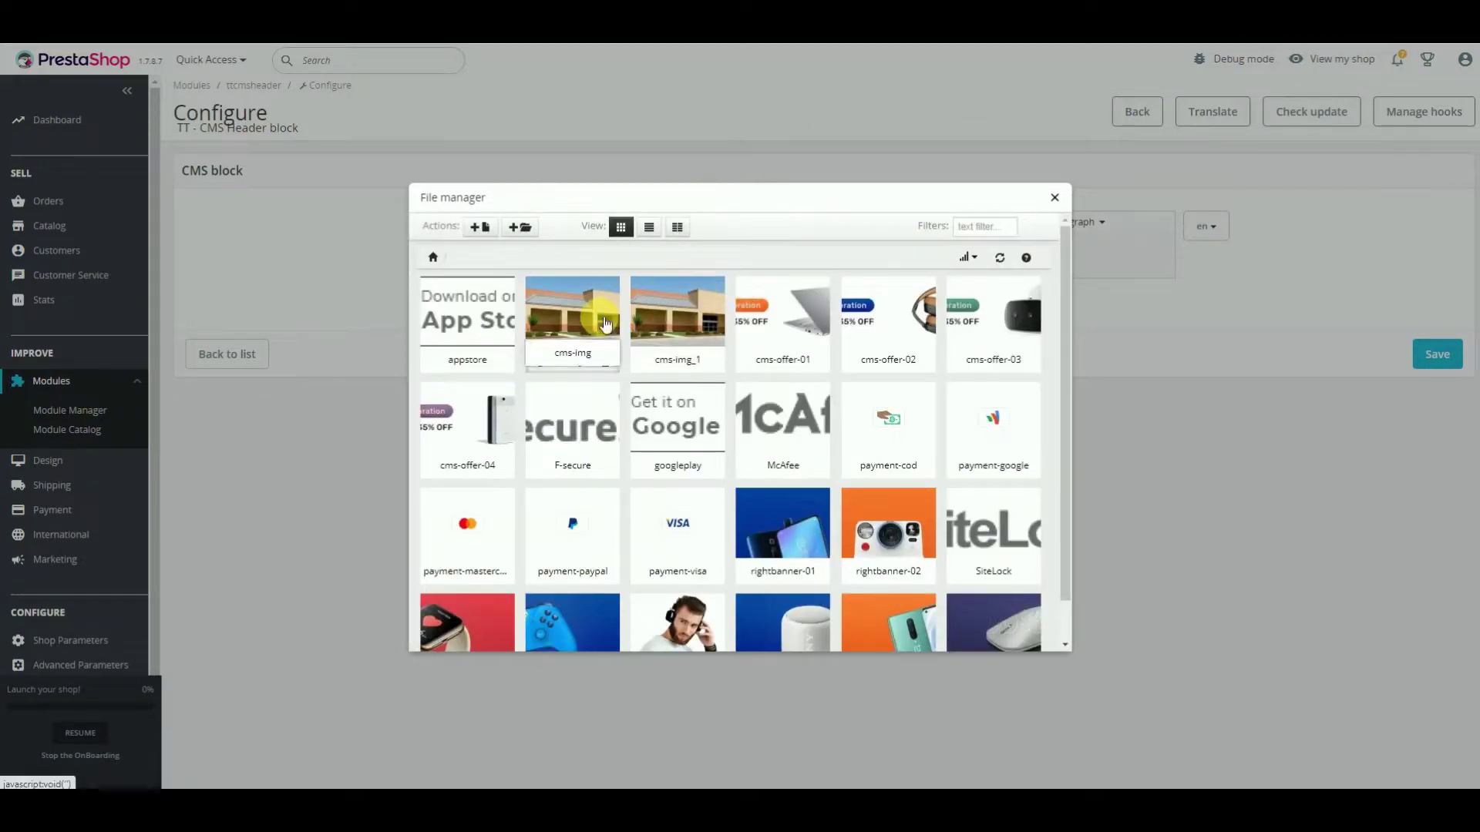
scroll(771, 294, "down", 1)
left_click(1054, 197)
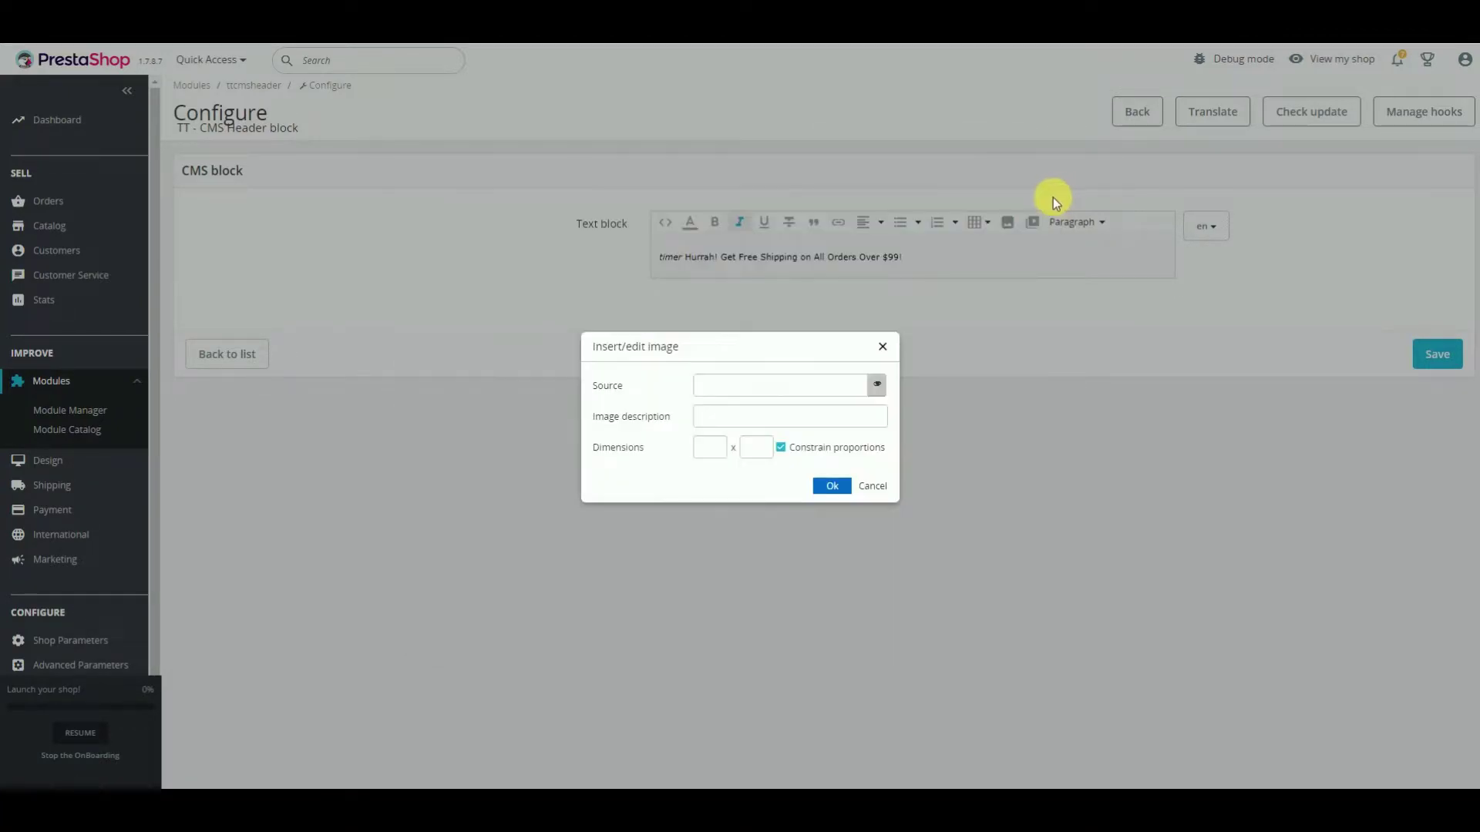
left_click(883, 347)
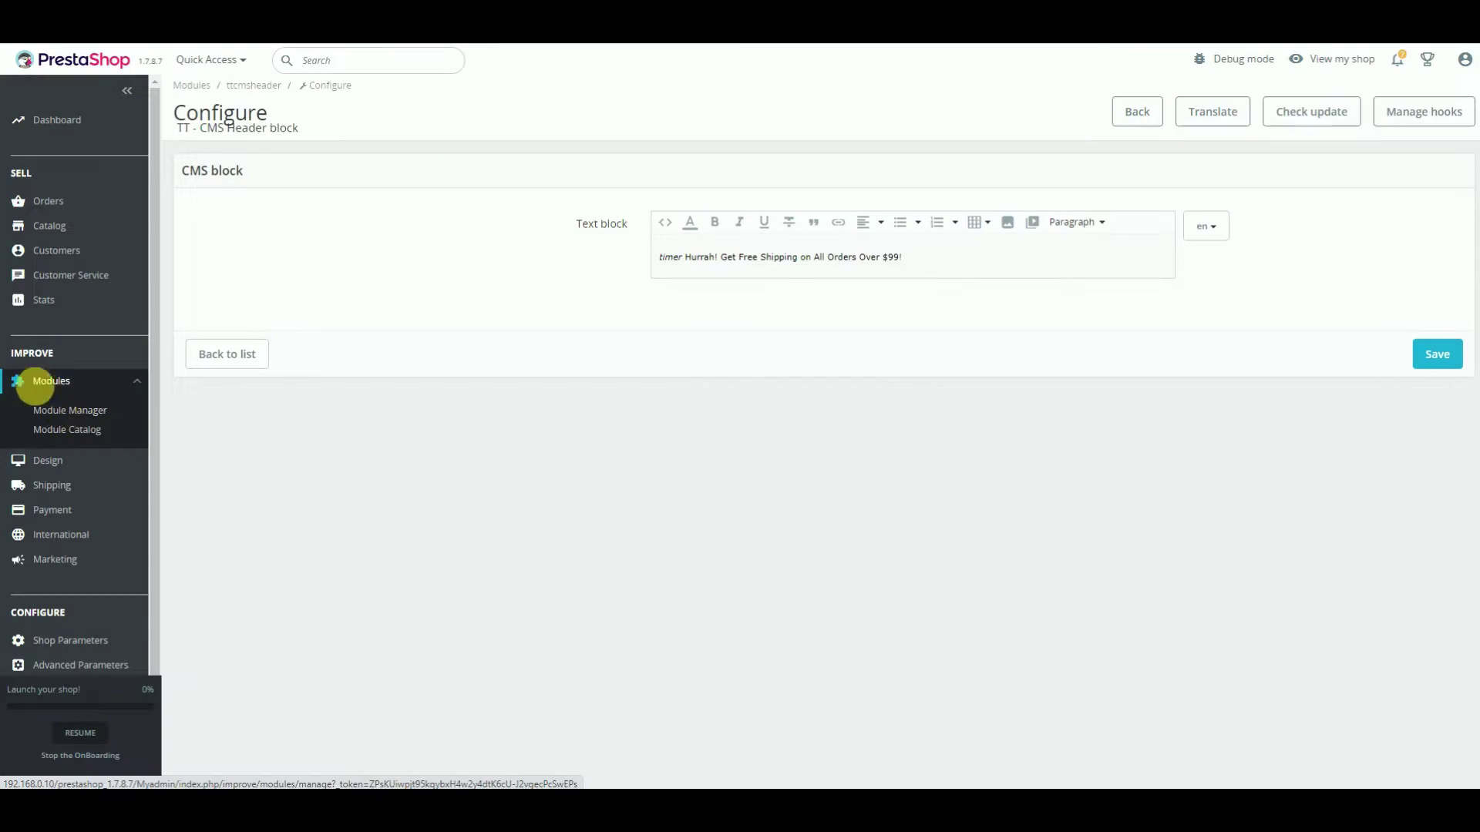
Search the module manager for "themesetting", open the TT - Theme Settings configuration, and review its header, footer, blog, product and category settings.
left_click(83, 413)
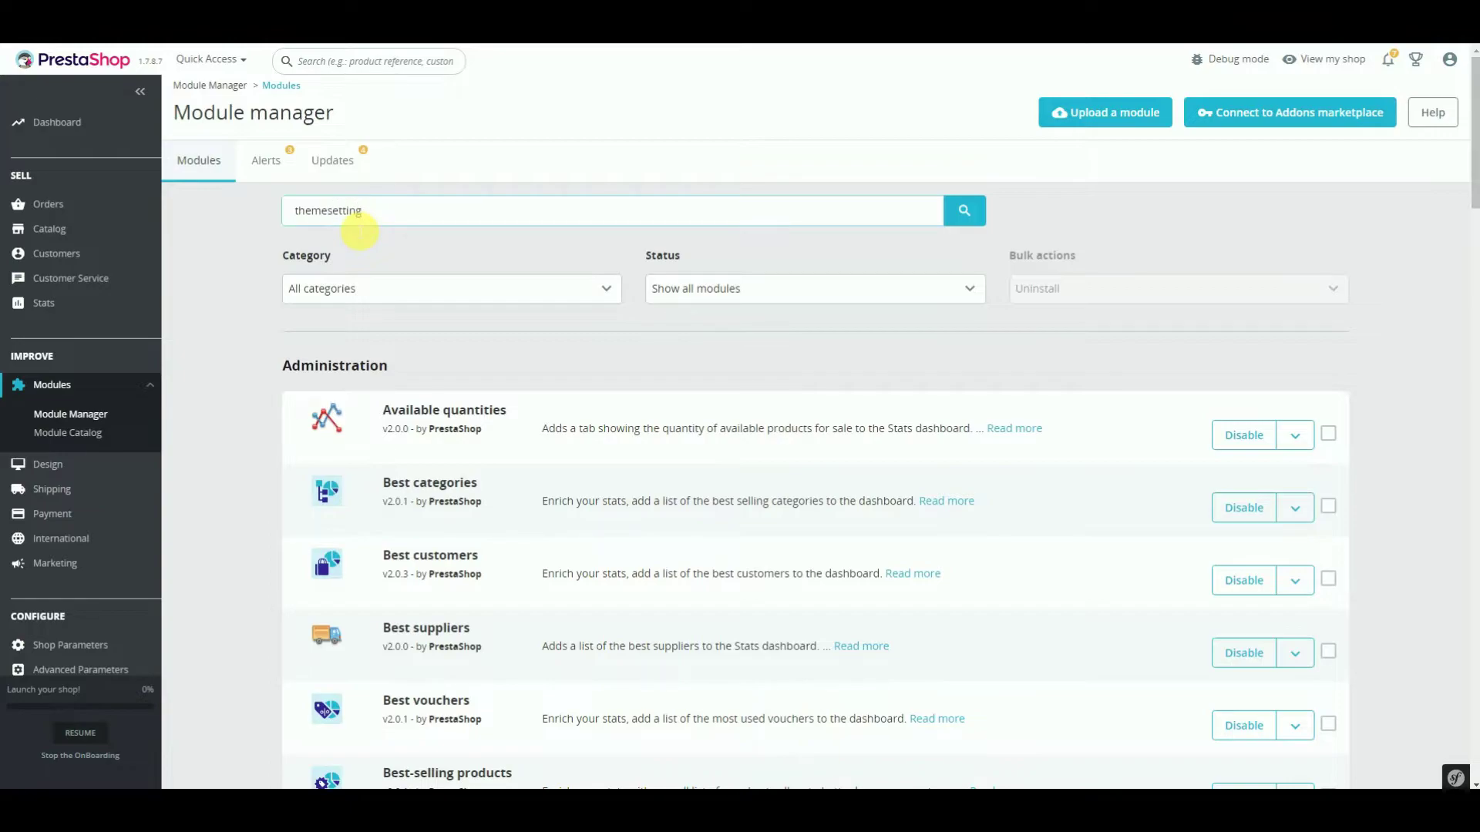
key("Return")
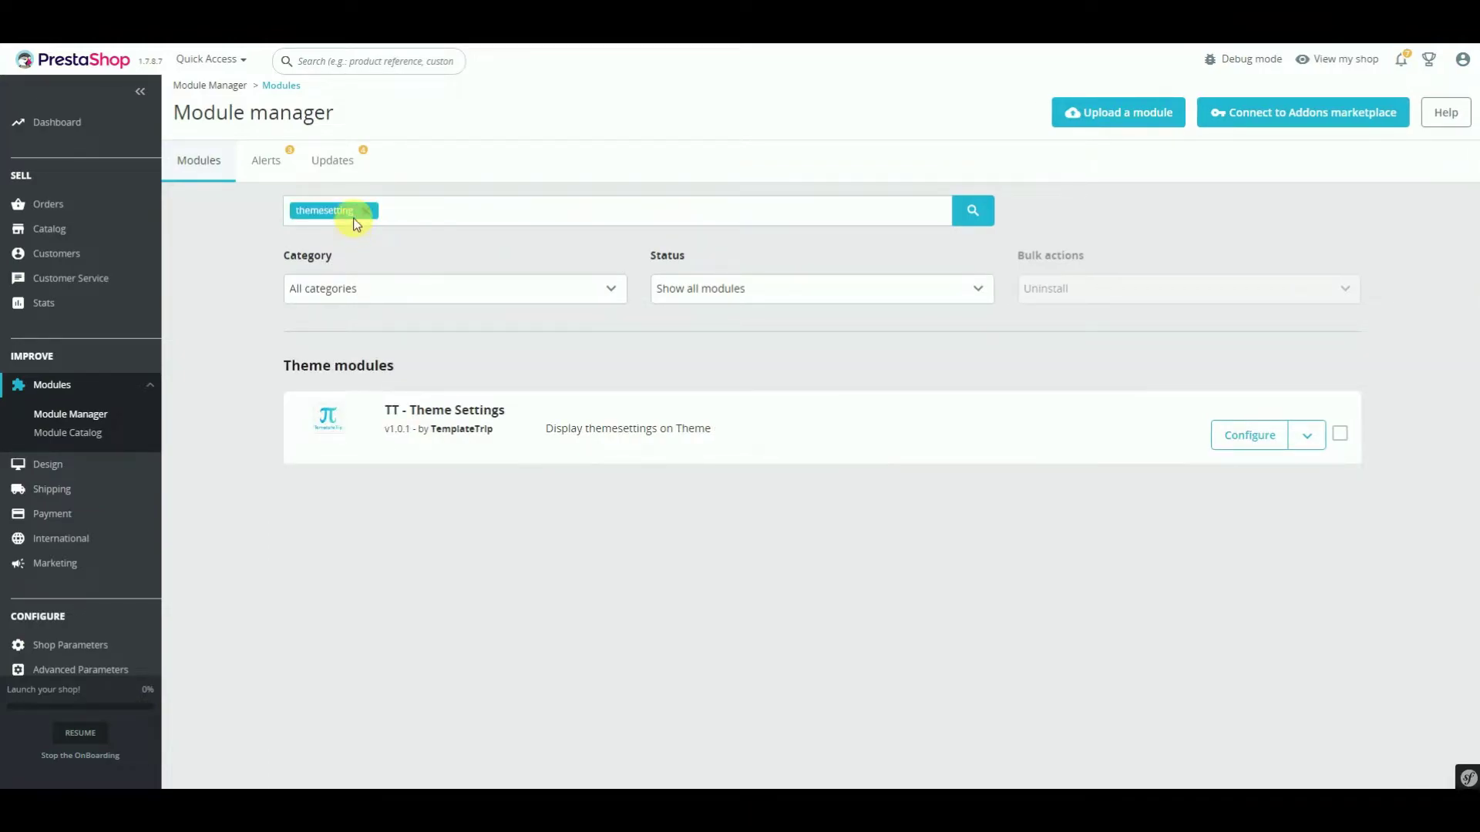
left_click(1264, 442)
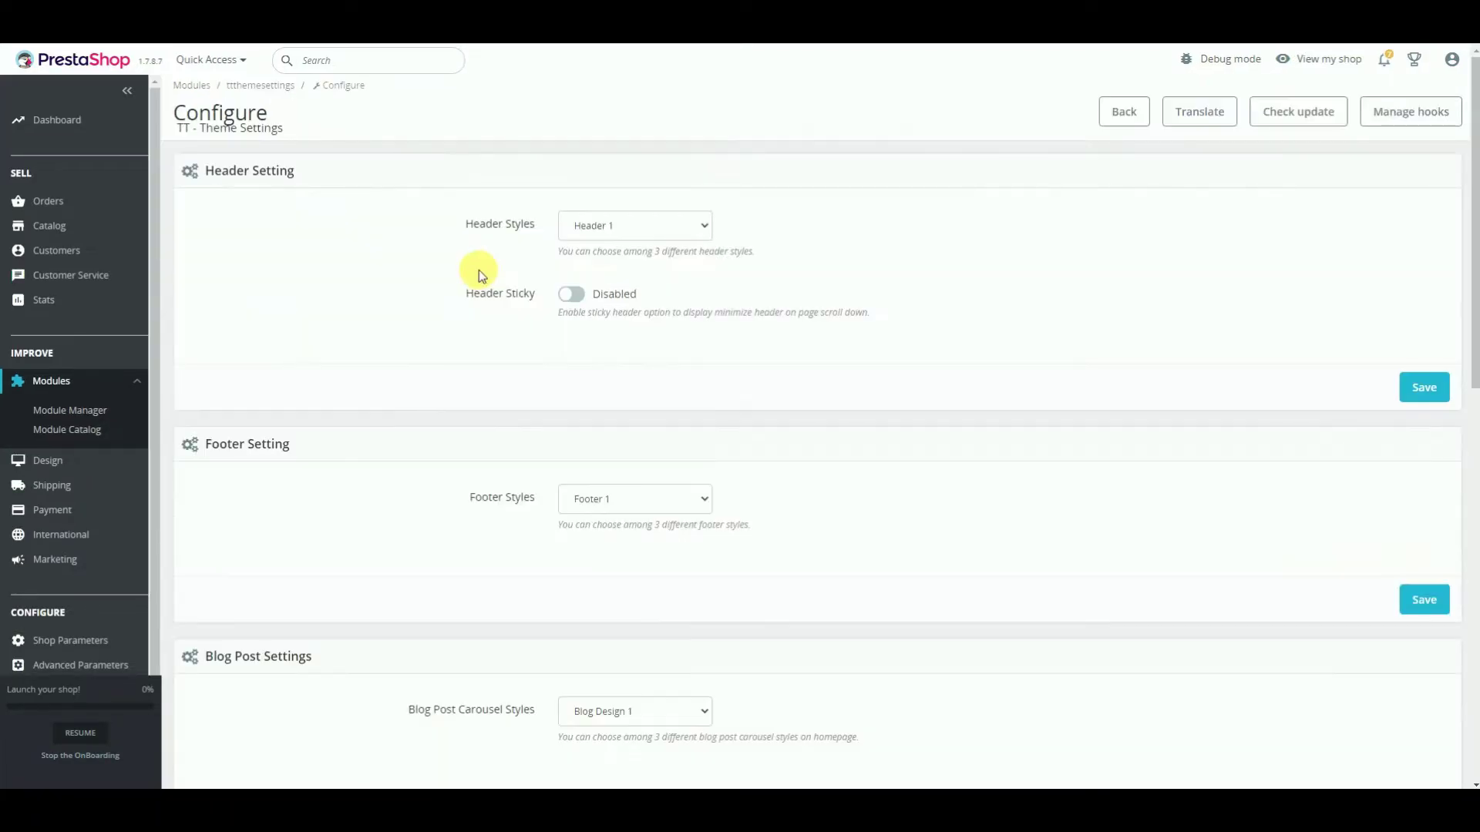
scroll(562, 254, "down", 5)
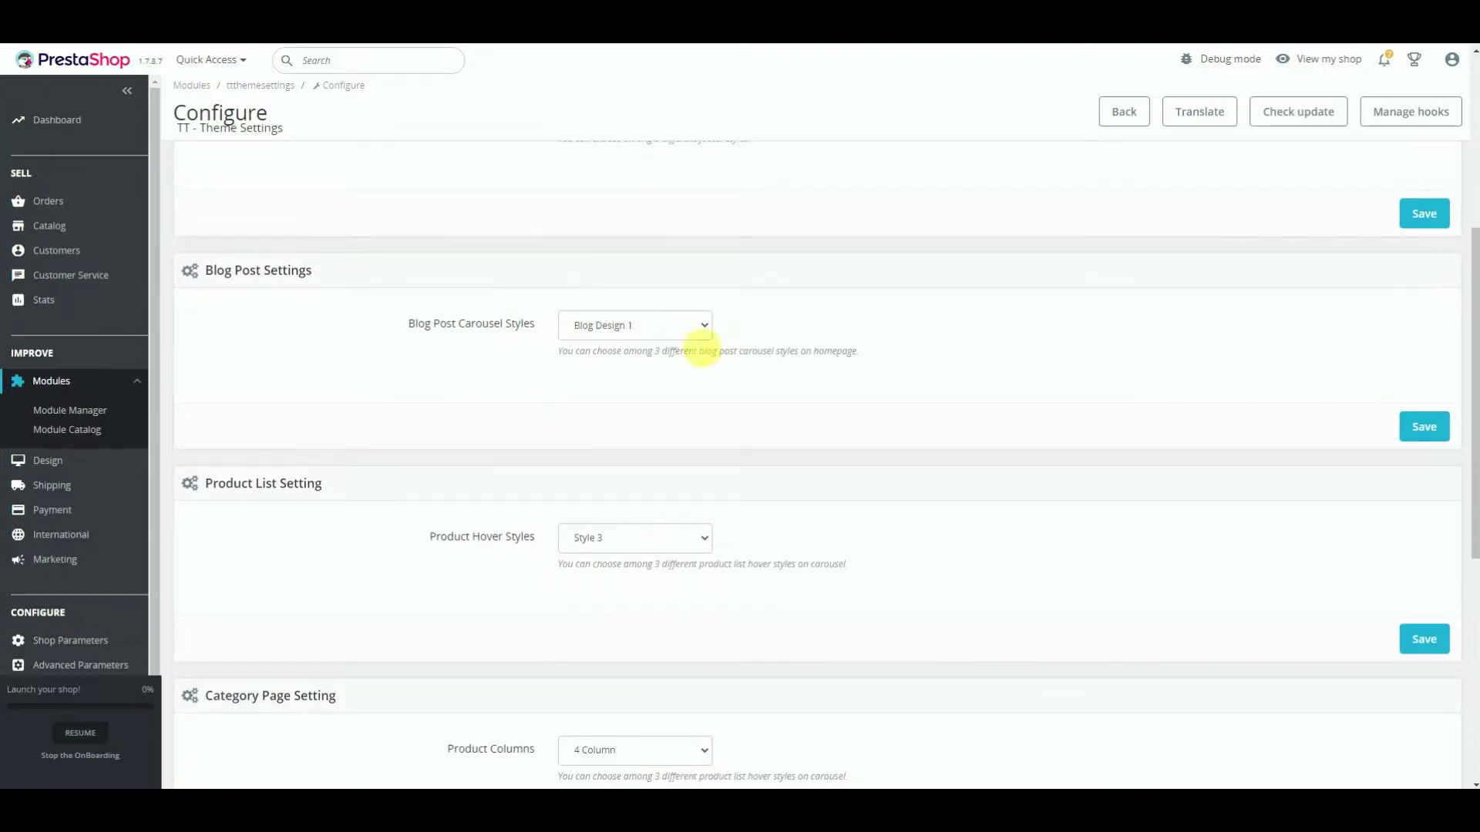
scroll(581, 439, "down", 2)
scroll(562, 446, "down", 3)
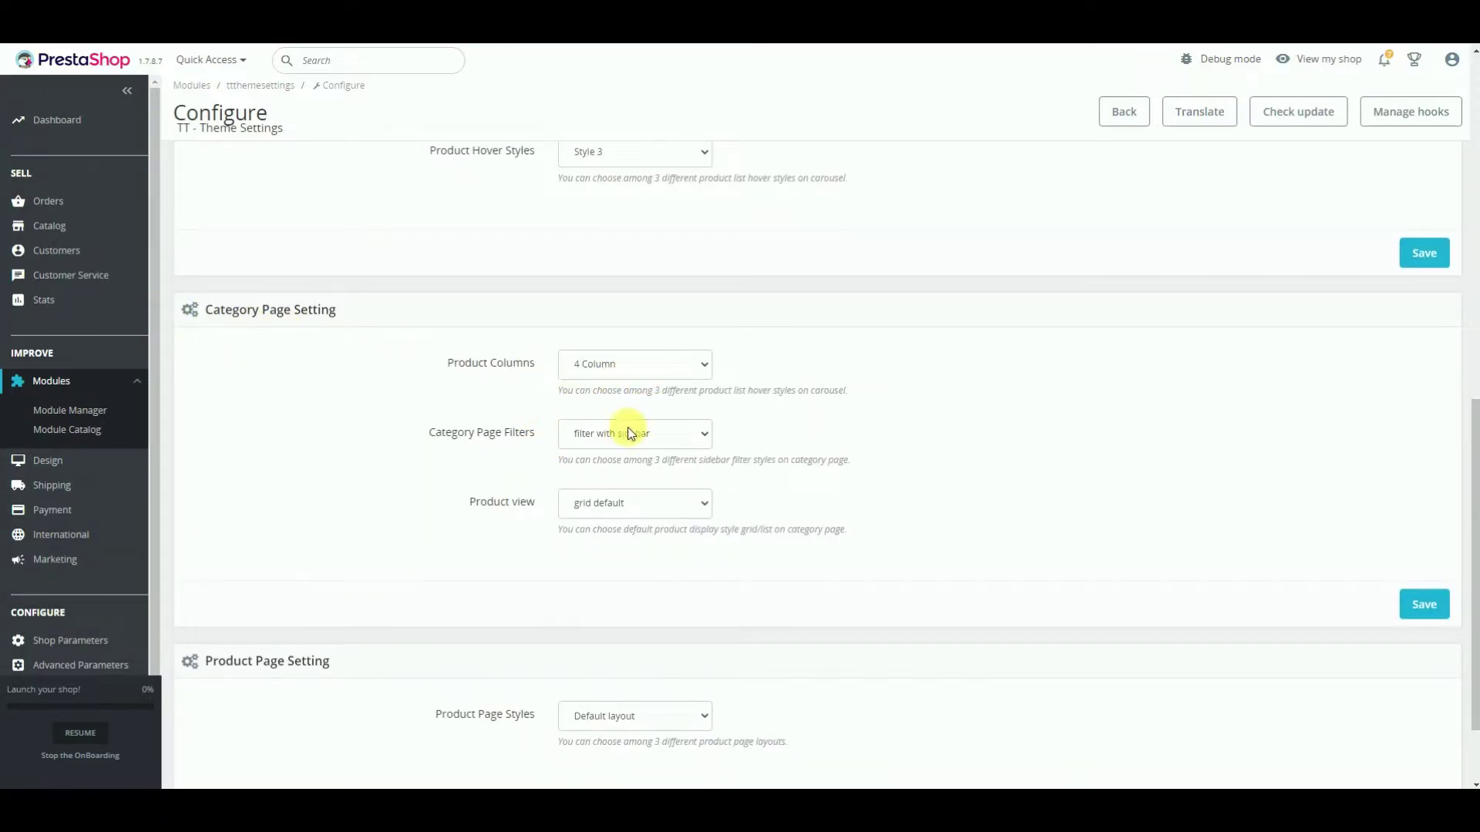
scroll(586, 500, "down", 2)
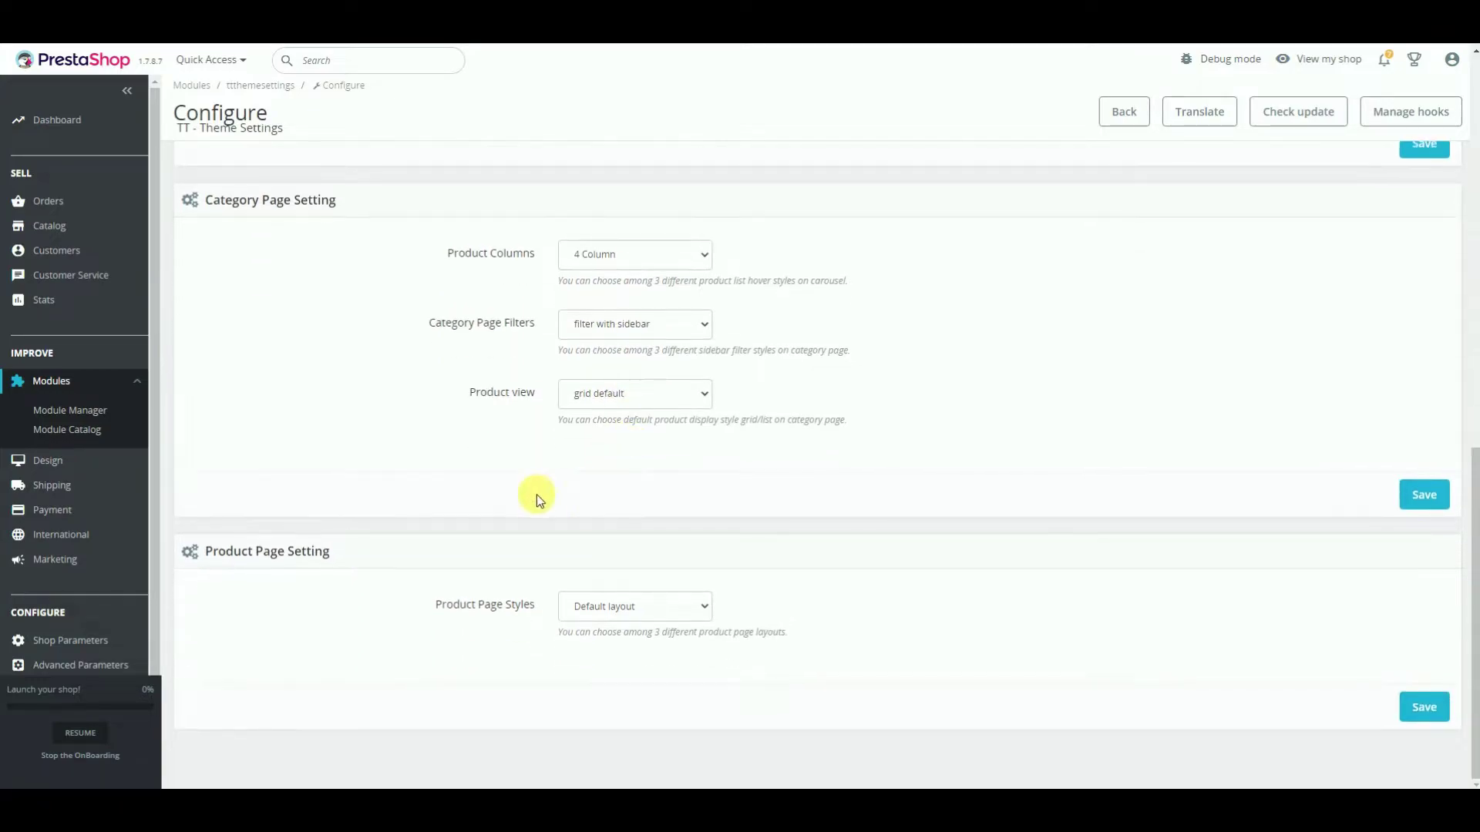
scroll(632, 592, "up", 13)
Try the Header 2 style, return to Header 1, and try the sticky header option in the header settings.
left_click(670, 229)
left_click(660, 261)
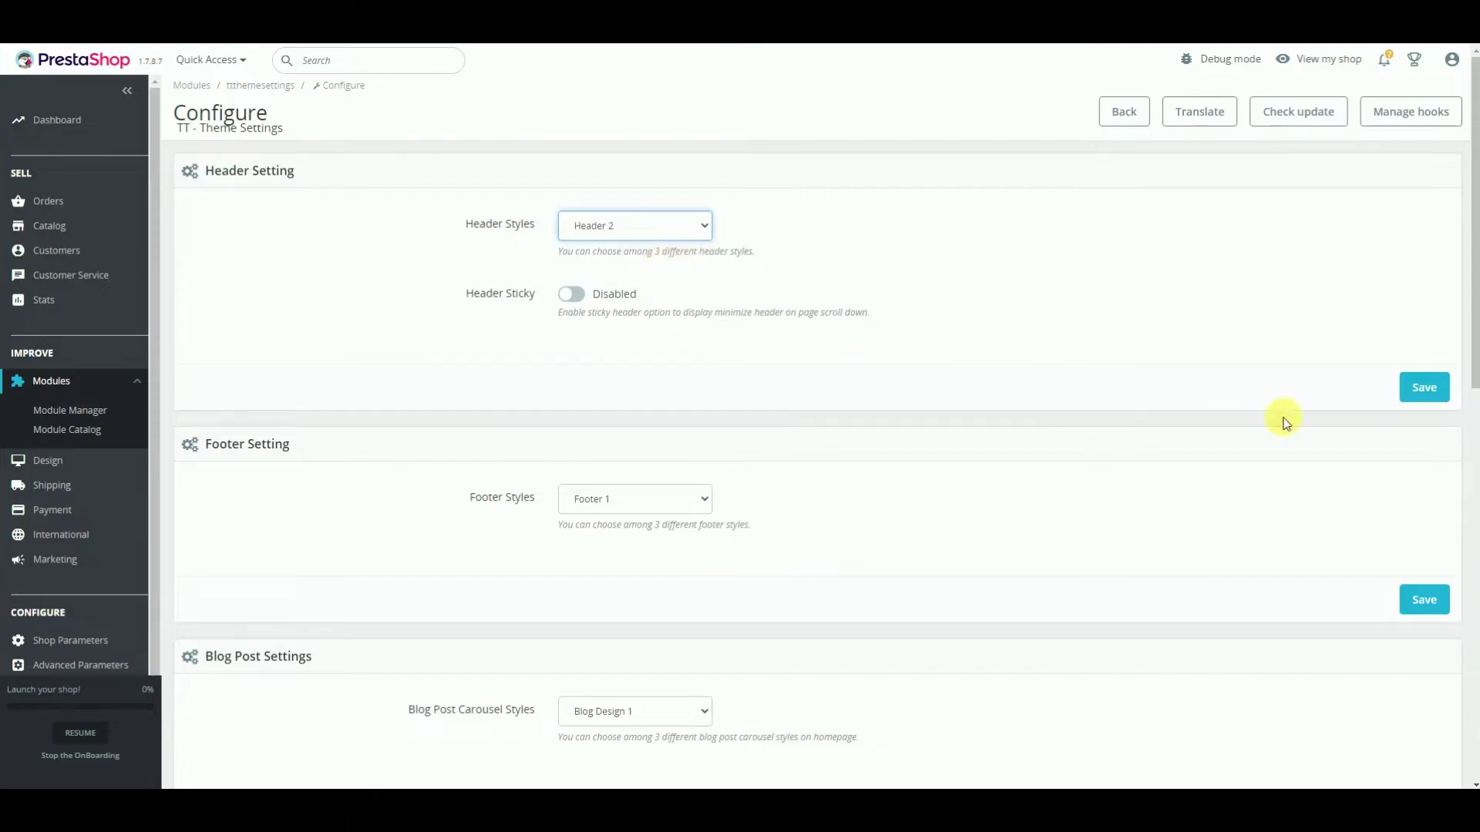
left_click(671, 225)
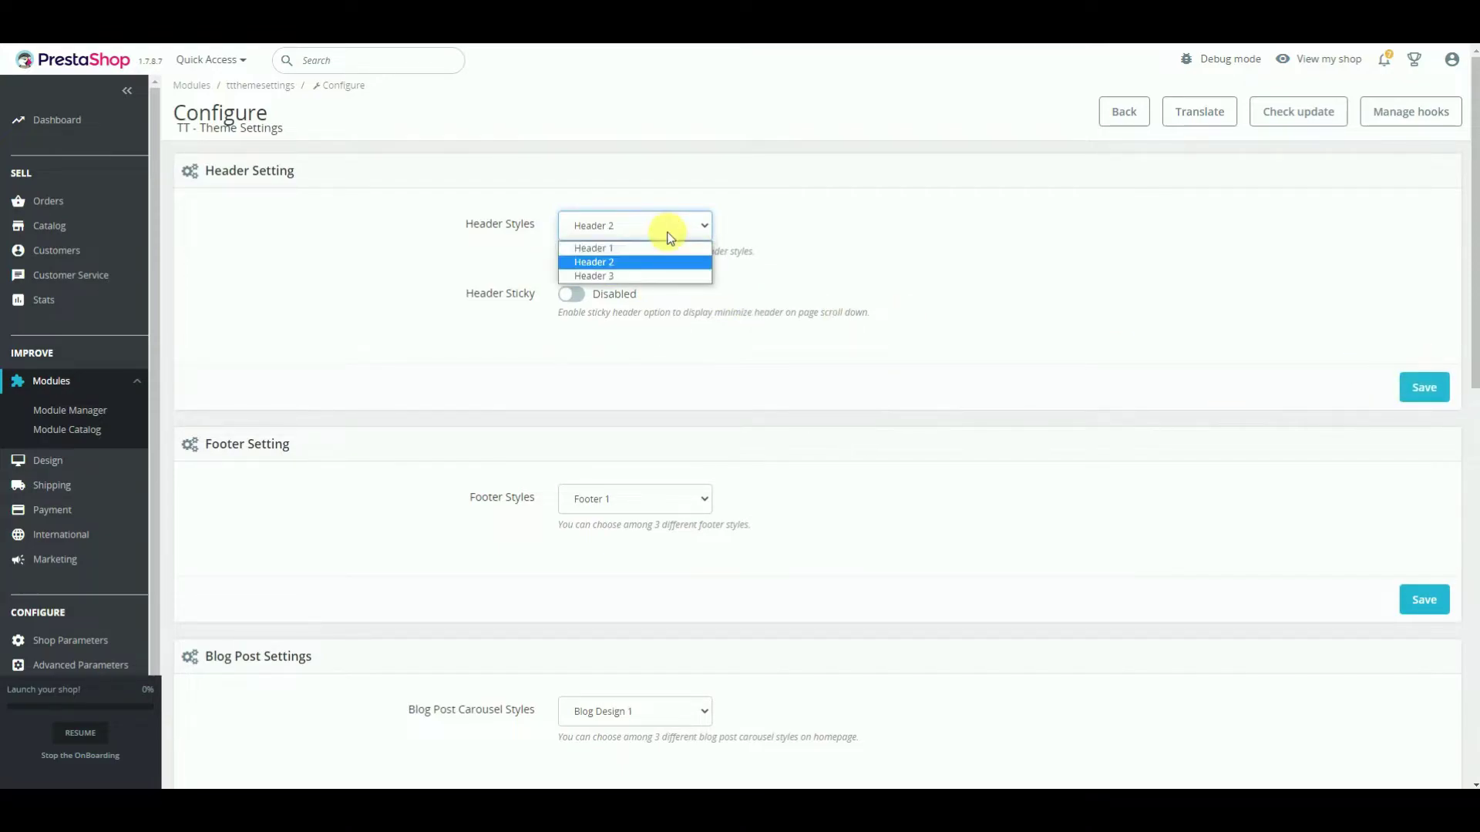
left_click(667, 249)
left_click(571, 295)
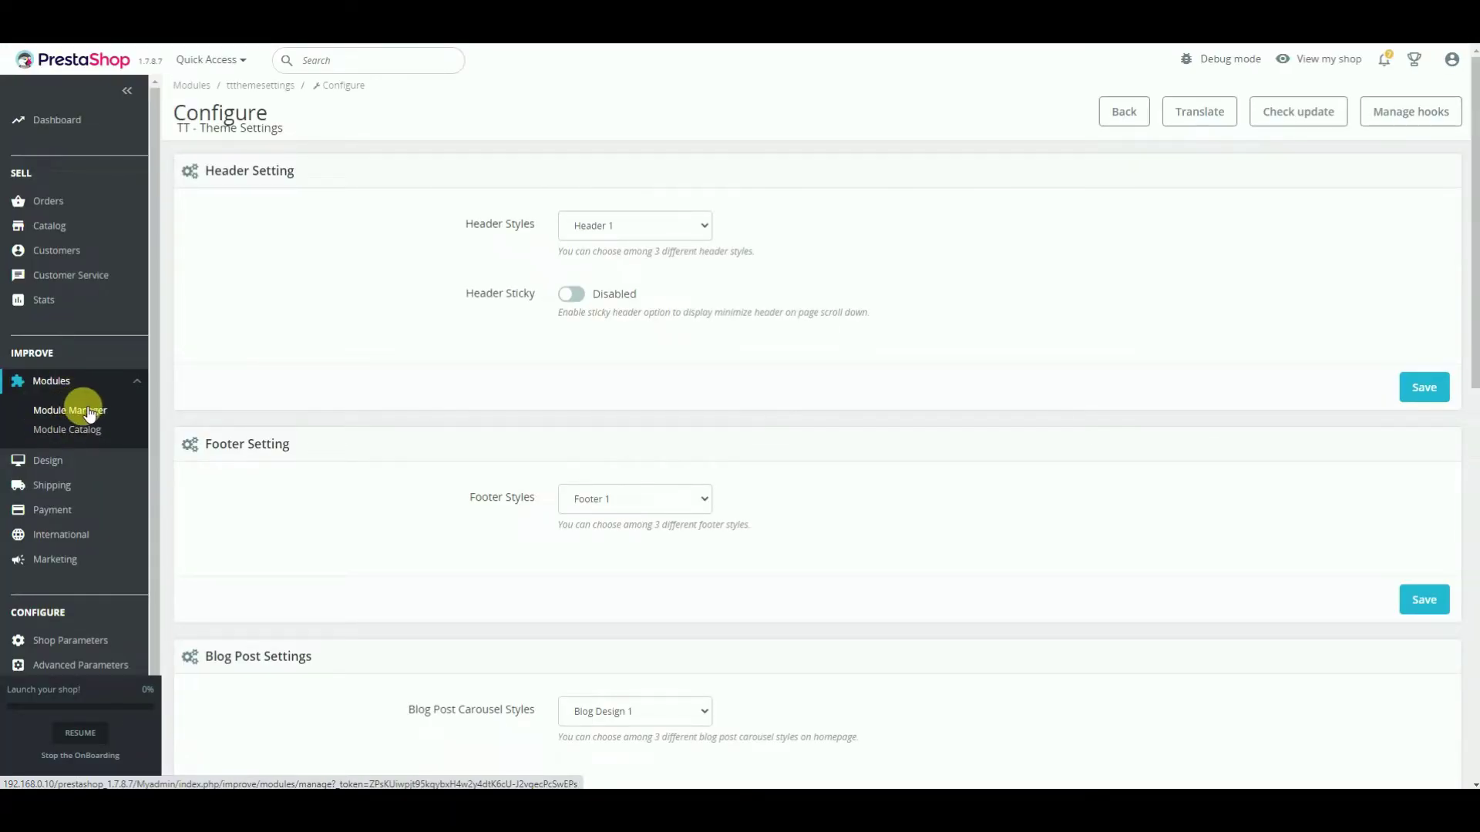
Search the module manager for "themecustomizer" and open the configuration of the TT - Theme Customizer module.
left_click(87, 410)
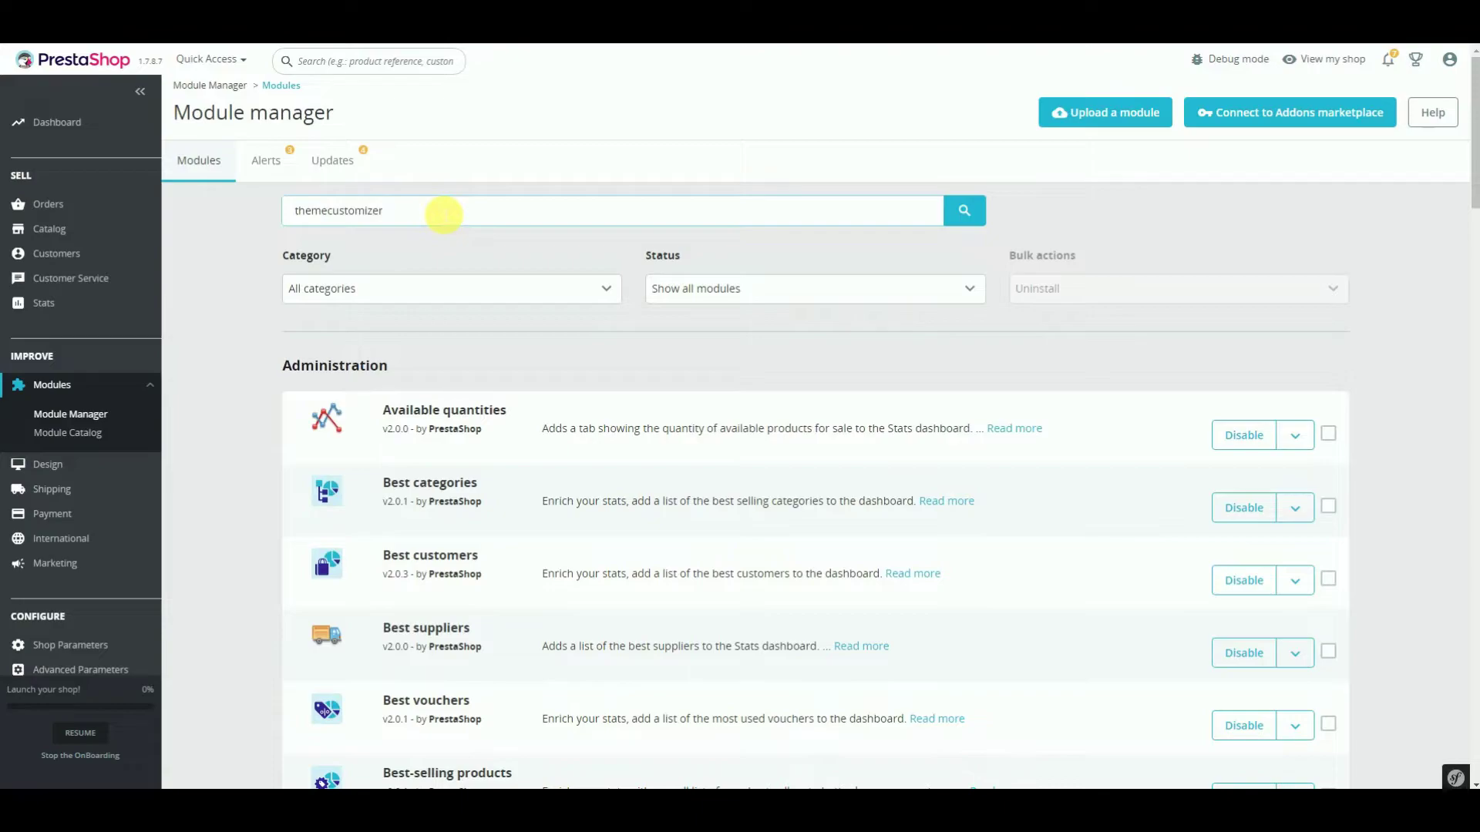
key("Return")
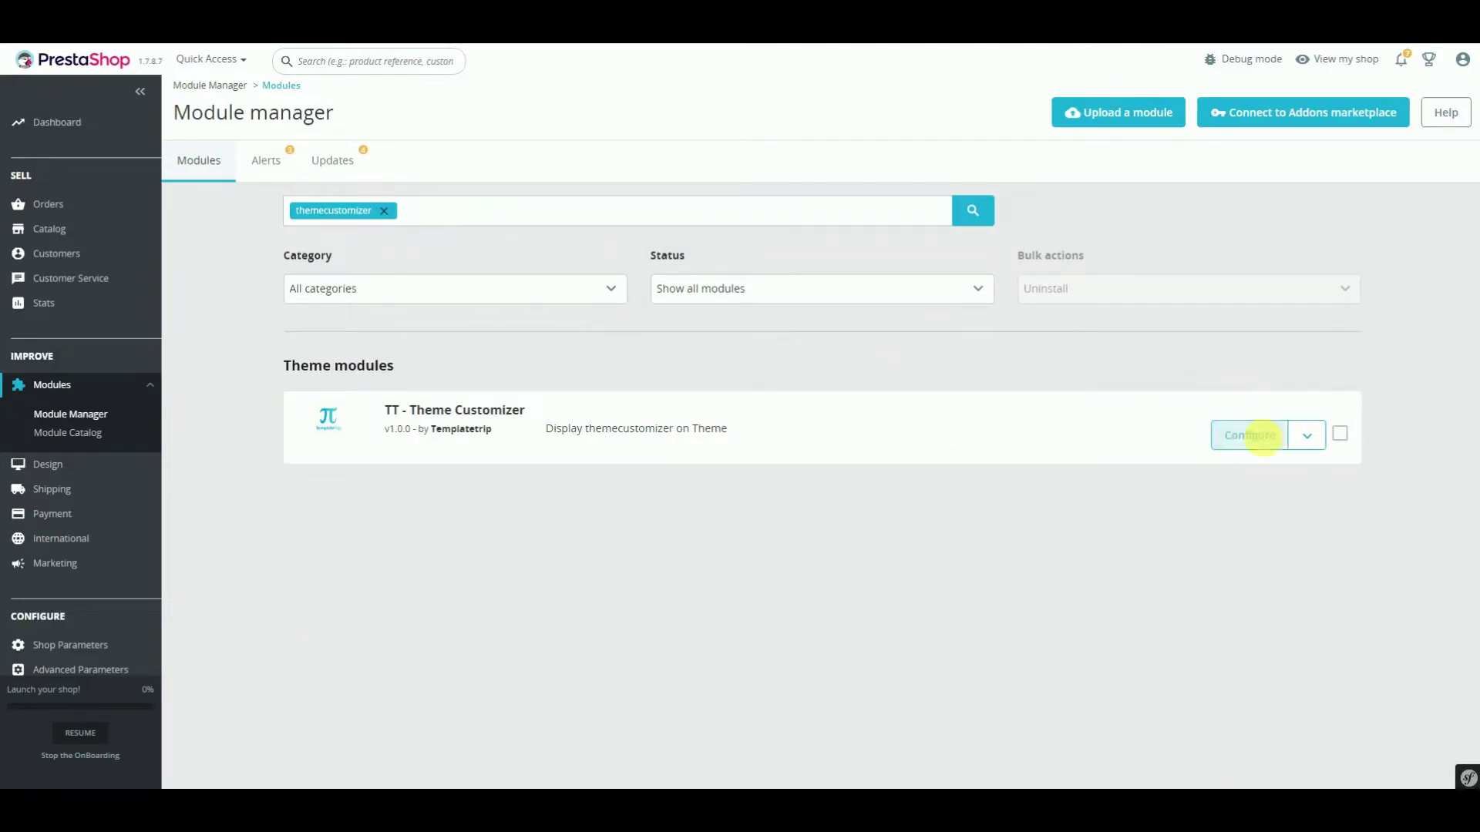
left_click(1254, 433)
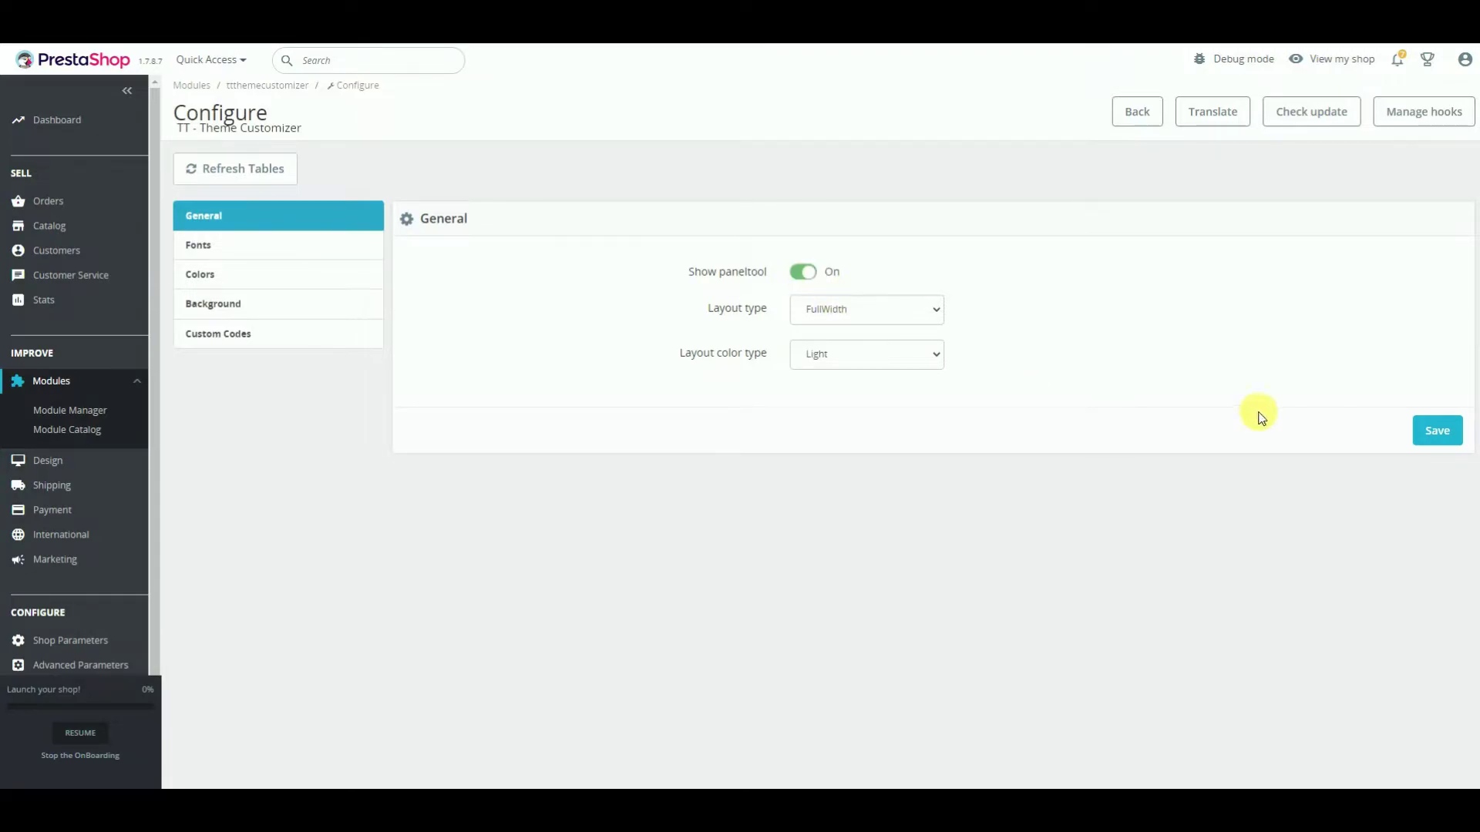
In the General settings, try the layout type options, leave FullWidth selected, and set the layout color type to Dark.
left_click(916, 323)
left_click(913, 344)
left_click(931, 314)
left_click(928, 326)
left_click(922, 367)
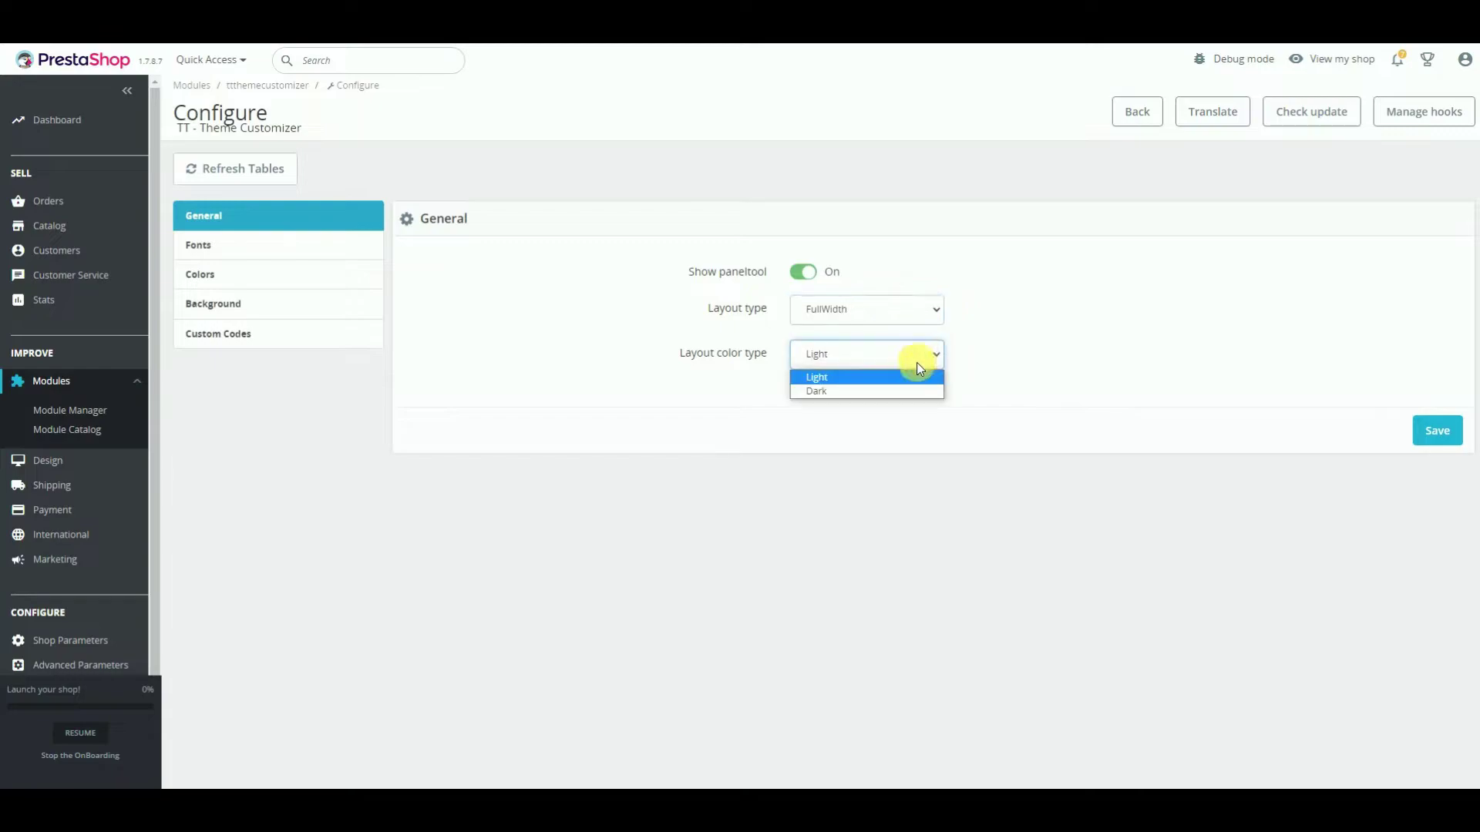
left_click(902, 390)
In the Fonts settings, try the Cyrillic subsets option and browse the available main font families.
left_click(192, 244)
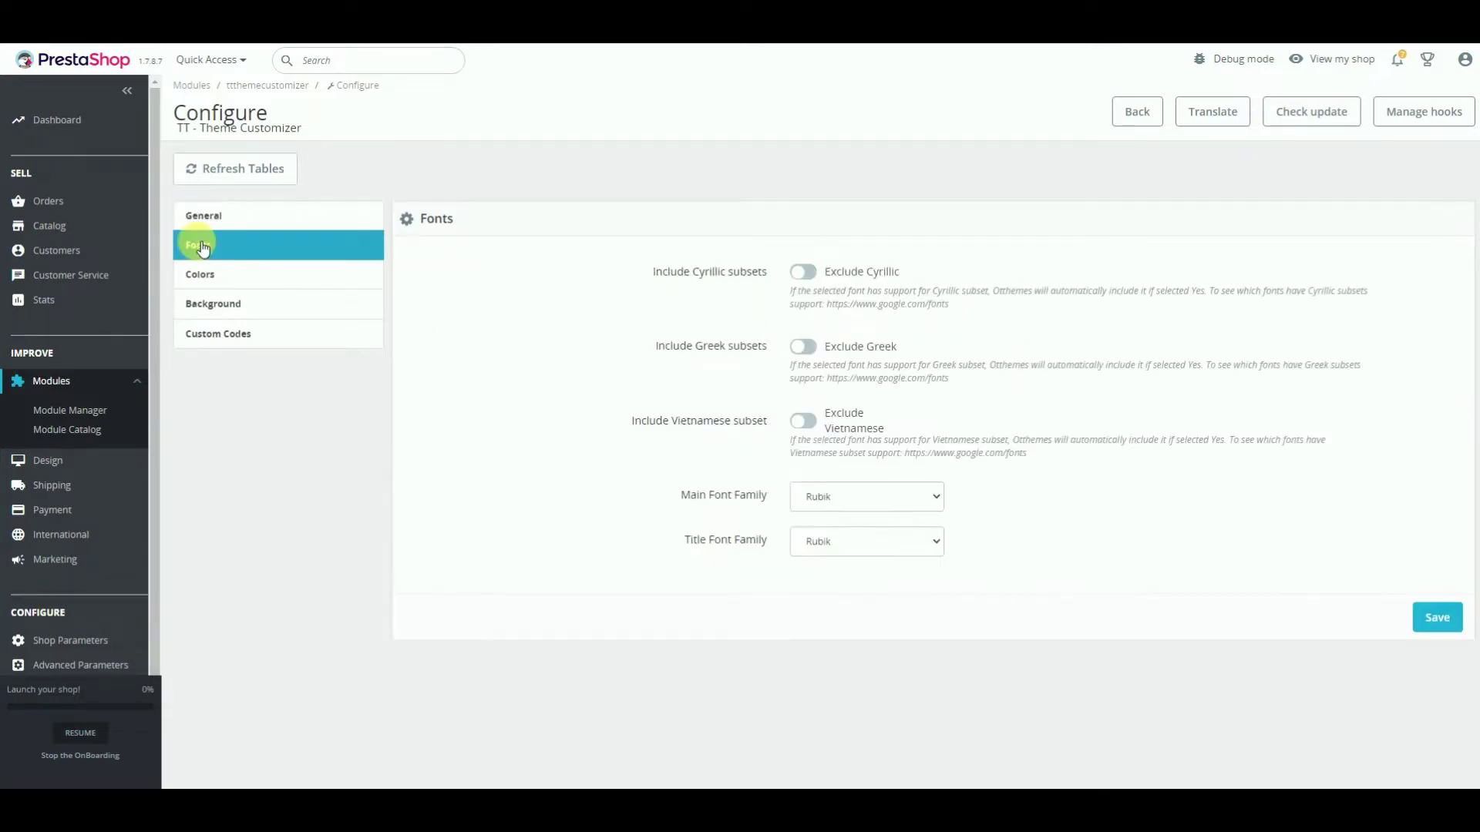
left_click(805, 273)
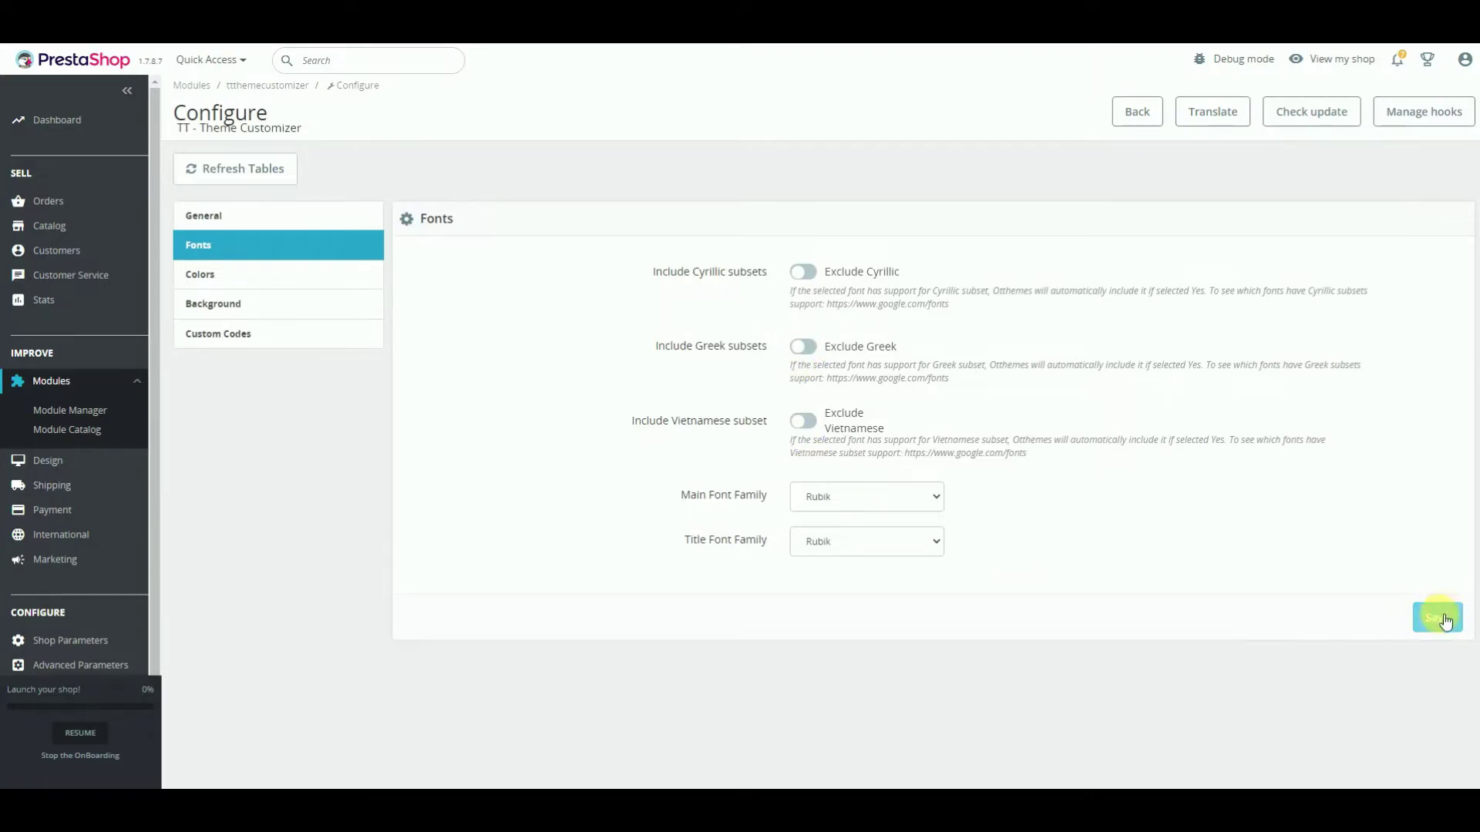
left_click(833, 497)
scroll(847, 566, "down", 2)
scroll(850, 571, "up", 2)
left_click(938, 498)
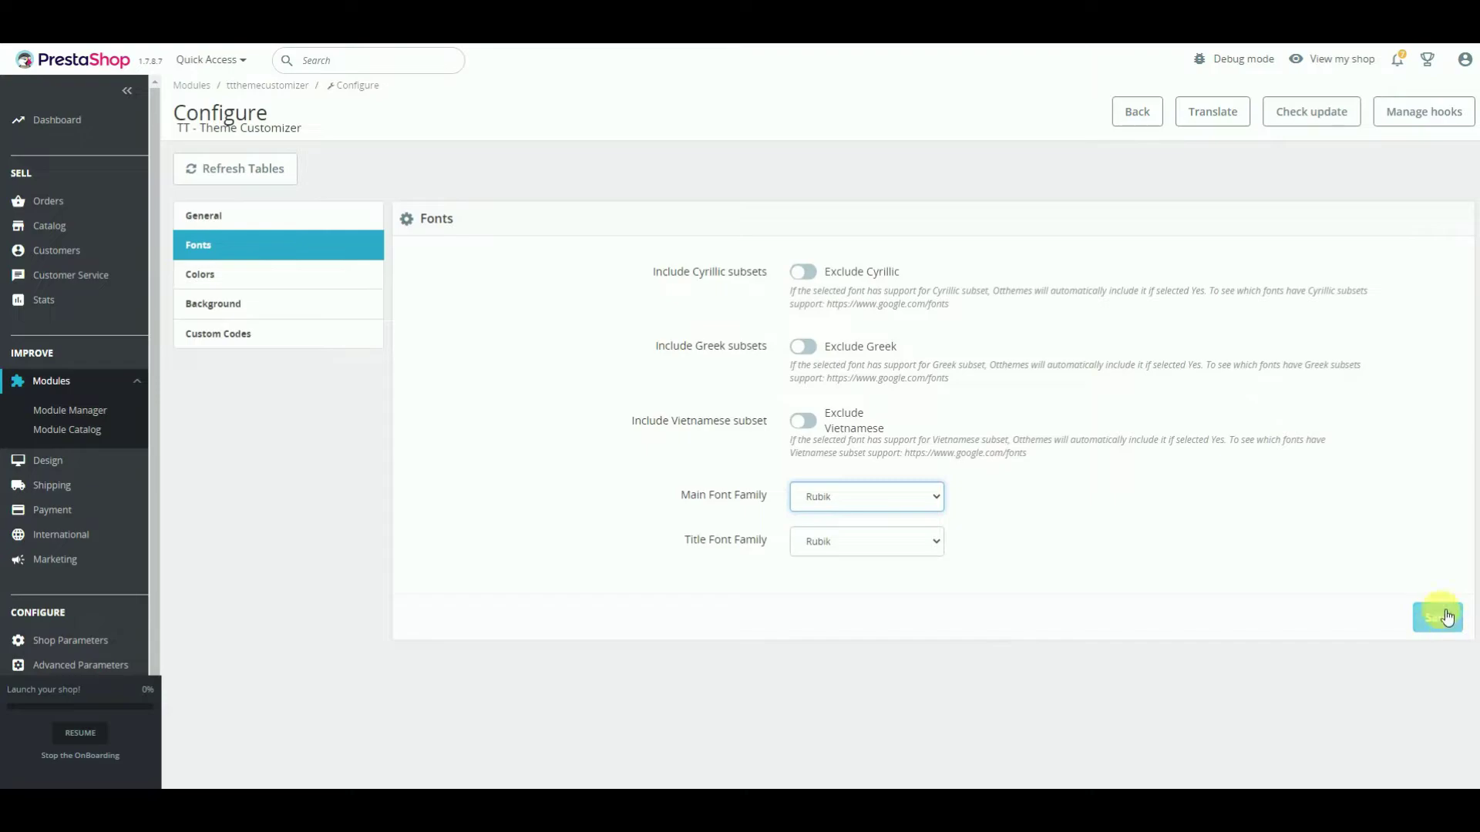
In the Colors settings, try a different secondary color scheme, check the other color pickers, restore the original color and save.
left_click(245, 278)
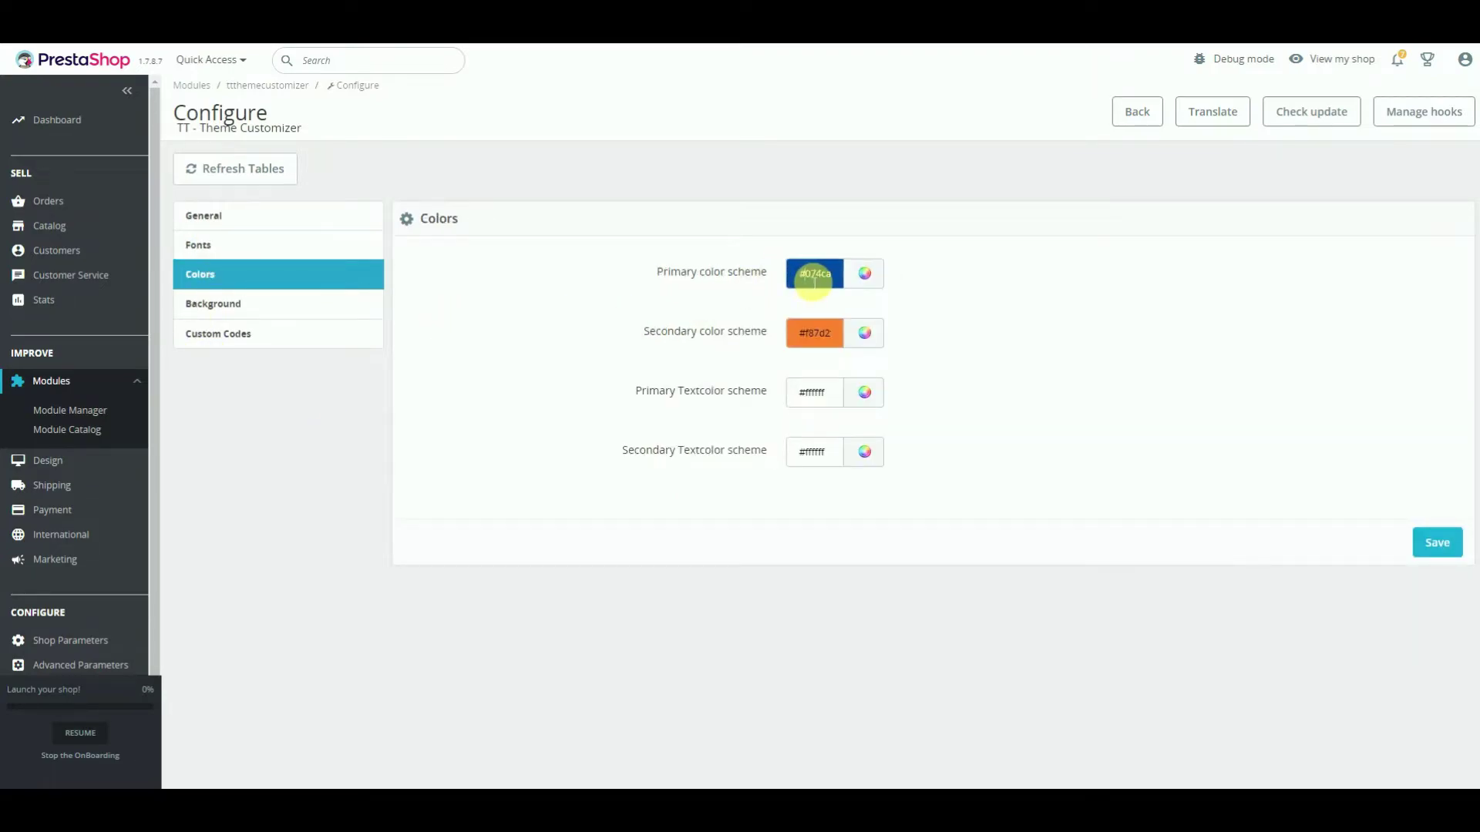
left_click(866, 275)
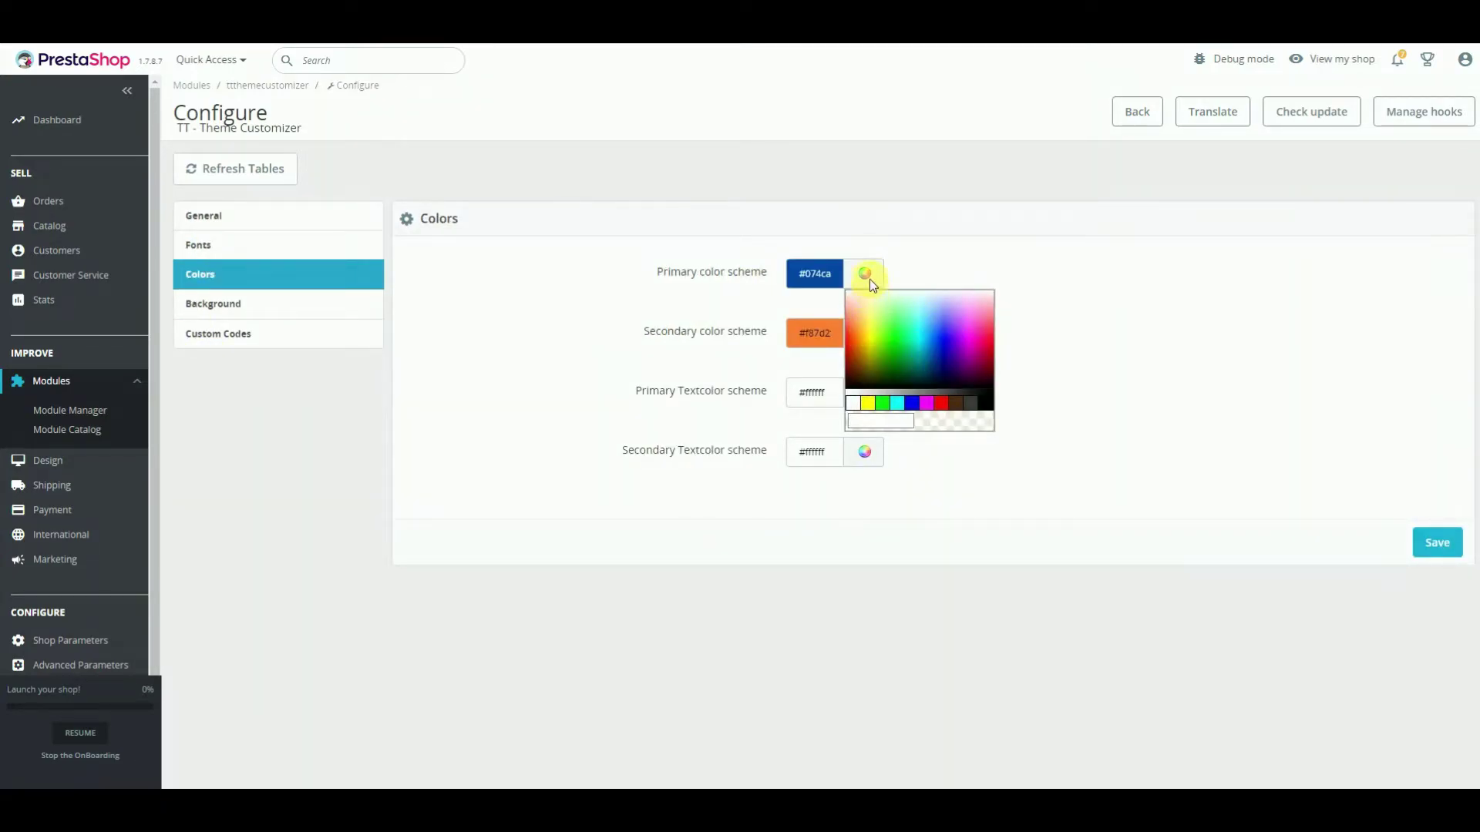
left_click(862, 332)
left_click(944, 392)
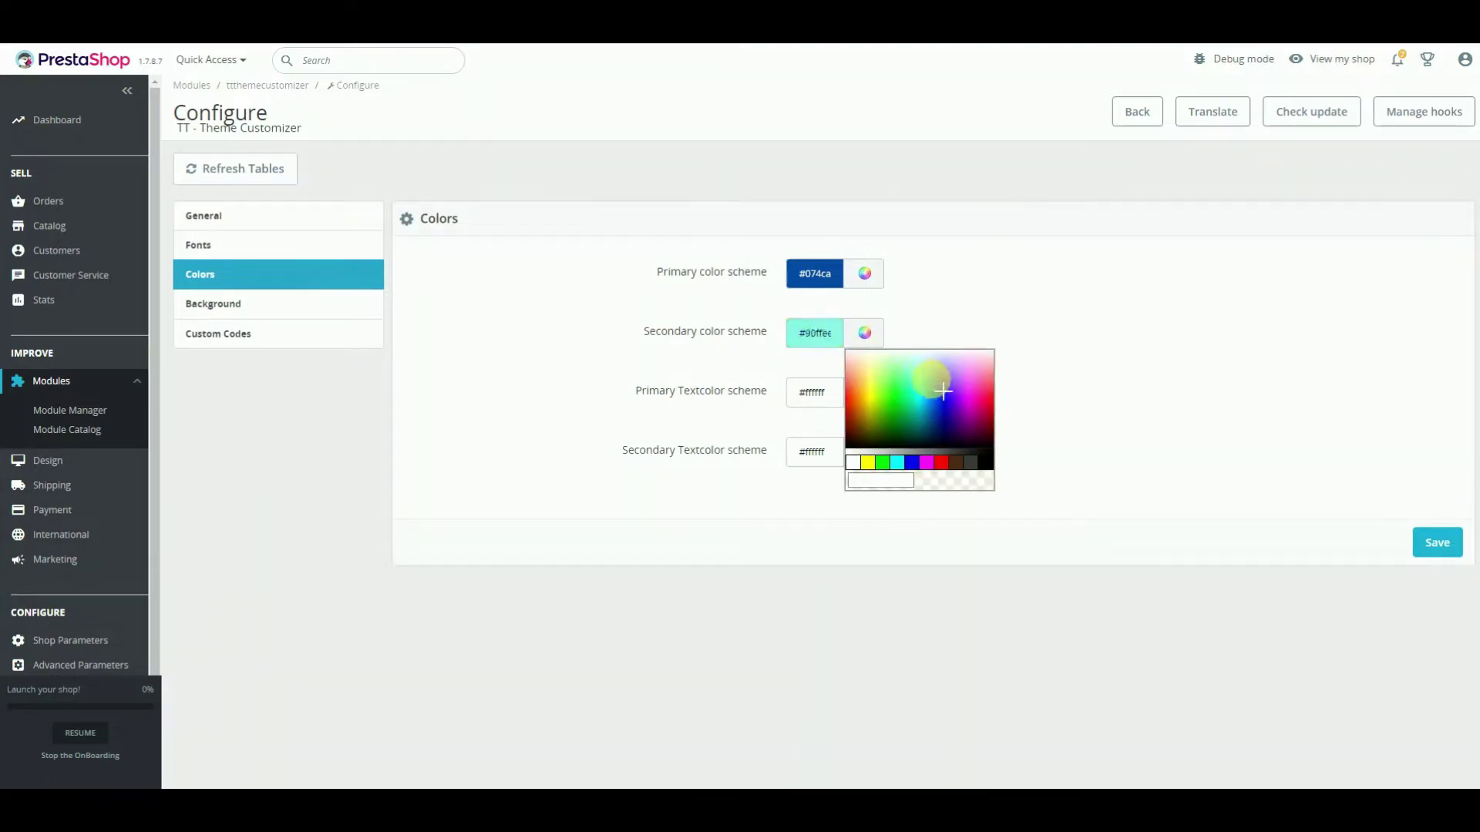
left_click(865, 332)
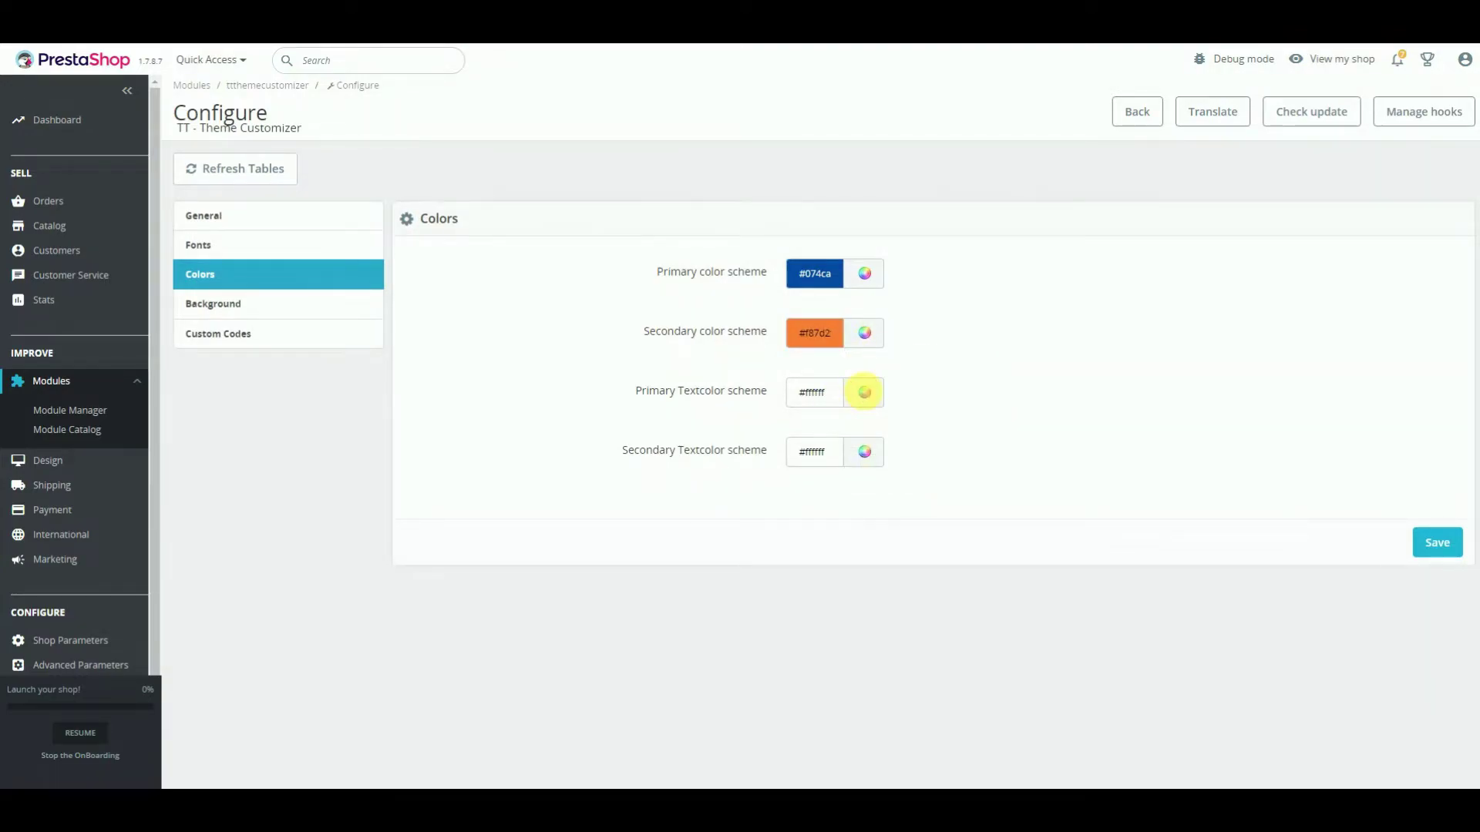
left_click(865, 392)
left_click(864, 393)
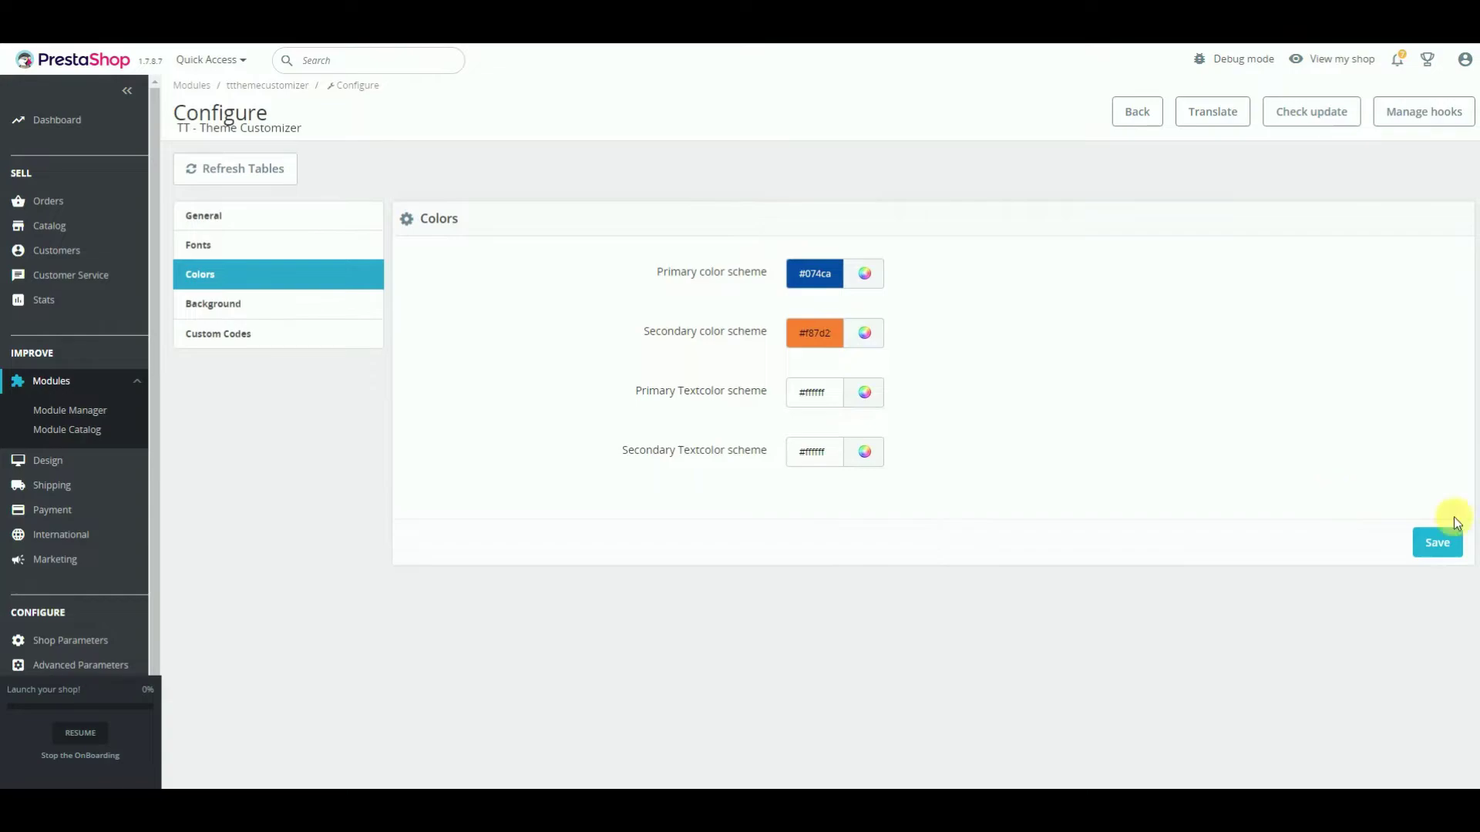
left_click(1453, 549)
In the Background settings, set the background repeat to Repeat-X and review the body and footer background options.
left_click(223, 308)
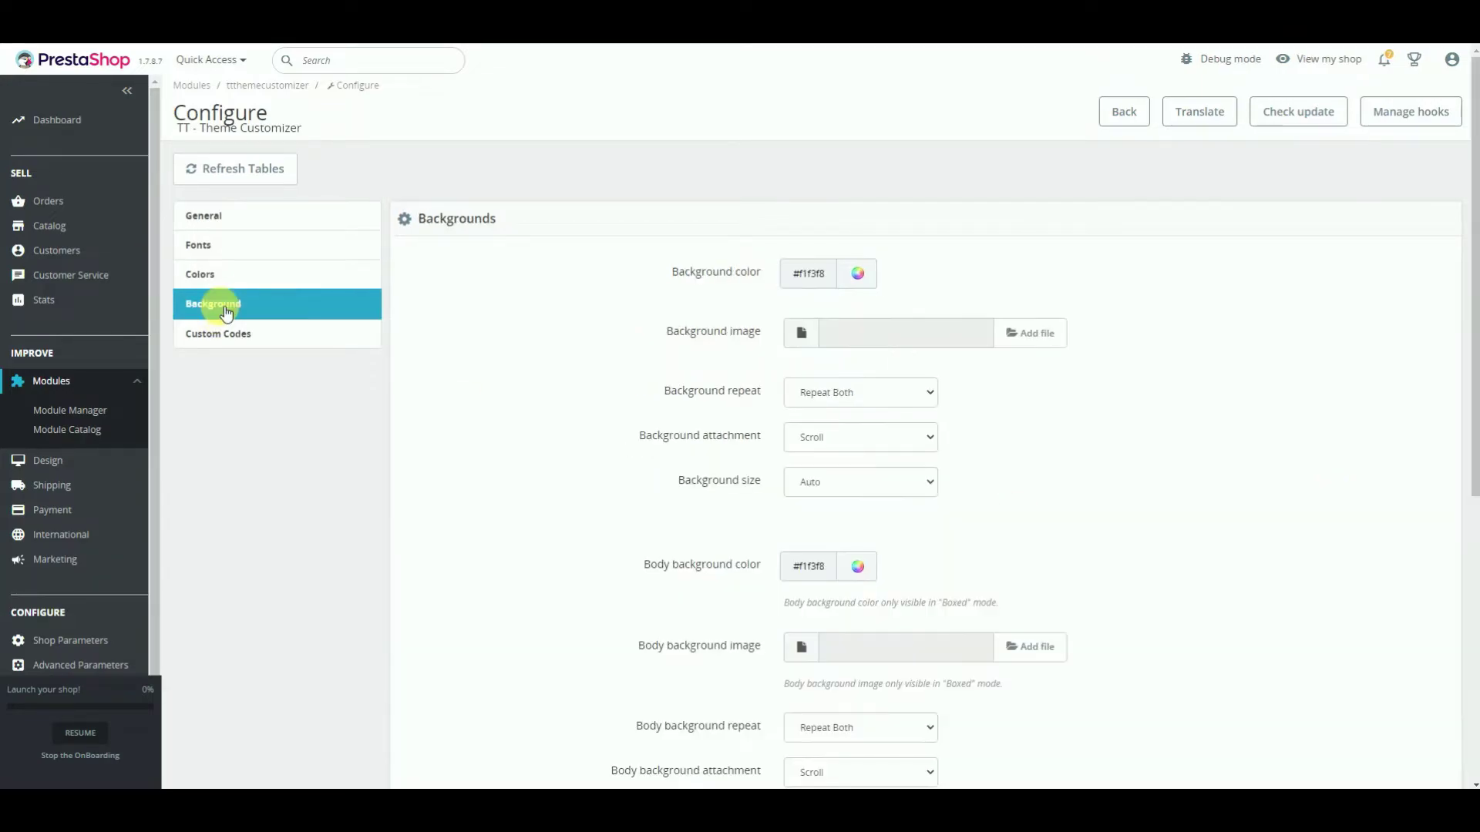
scroll(826, 291, "down", 1)
left_click(847, 319)
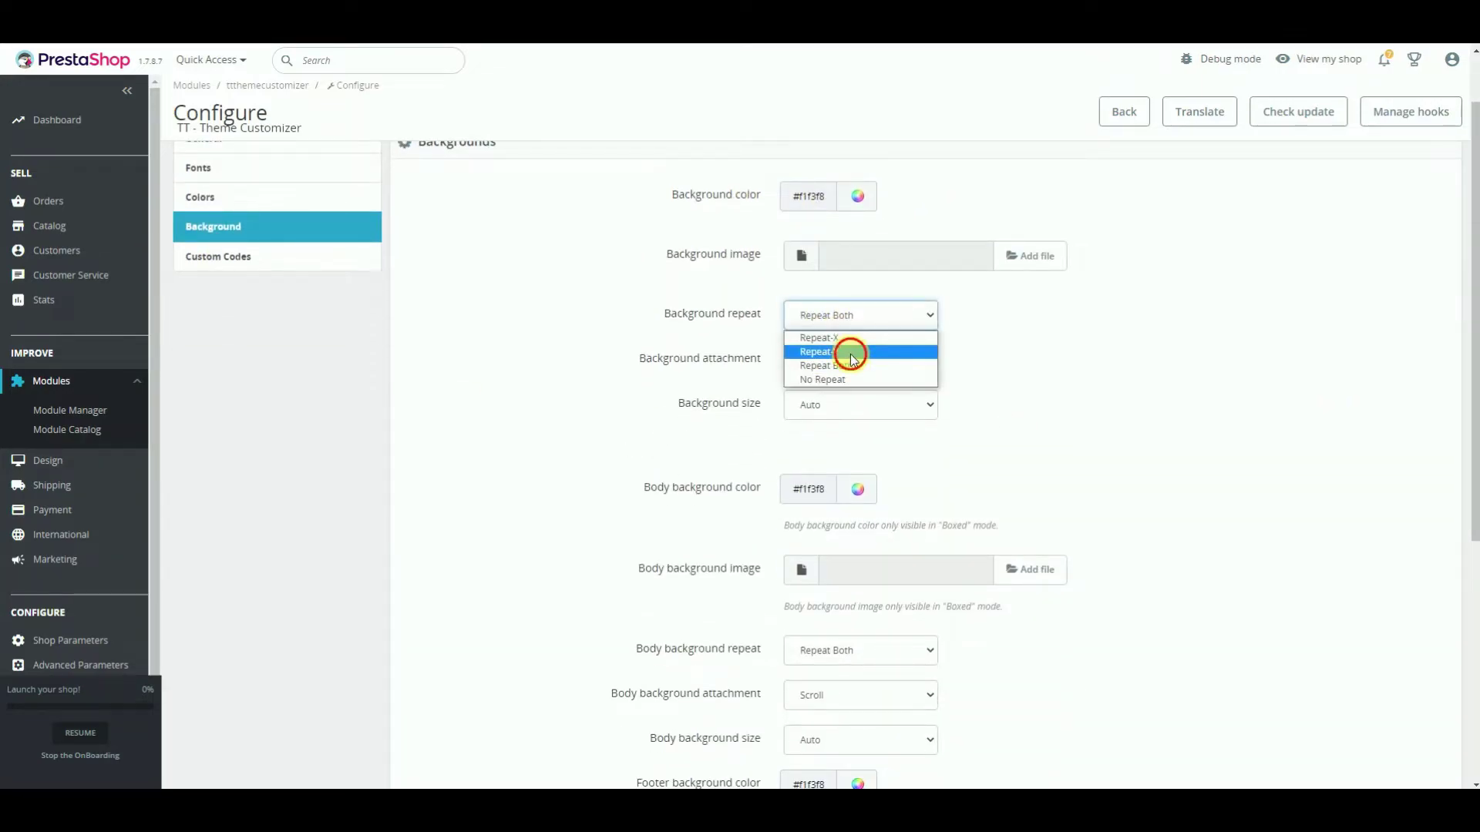
left_click(923, 361)
scroll(917, 349, "down", 3)
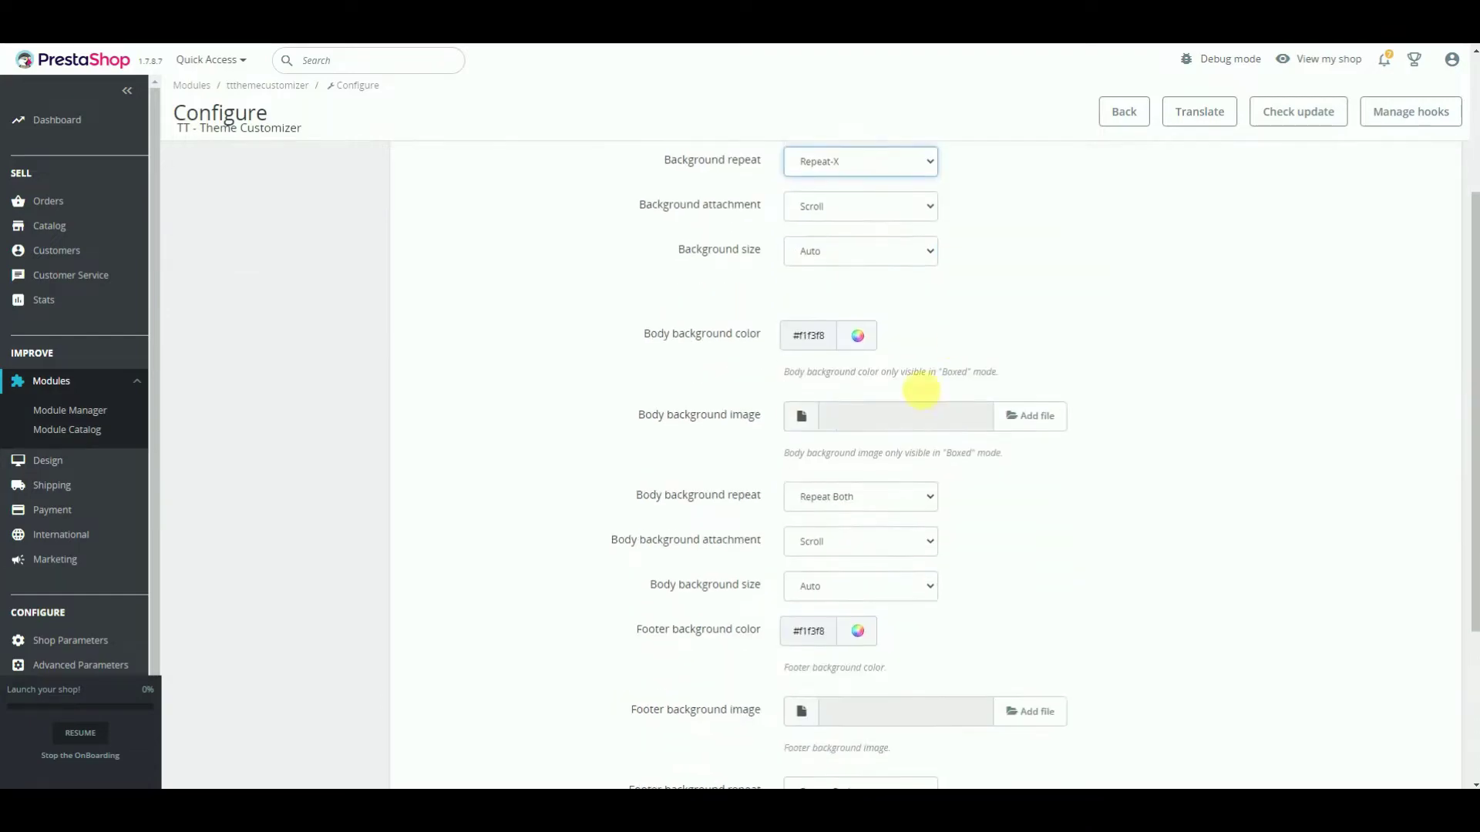
scroll(752, 489, "down", 2)
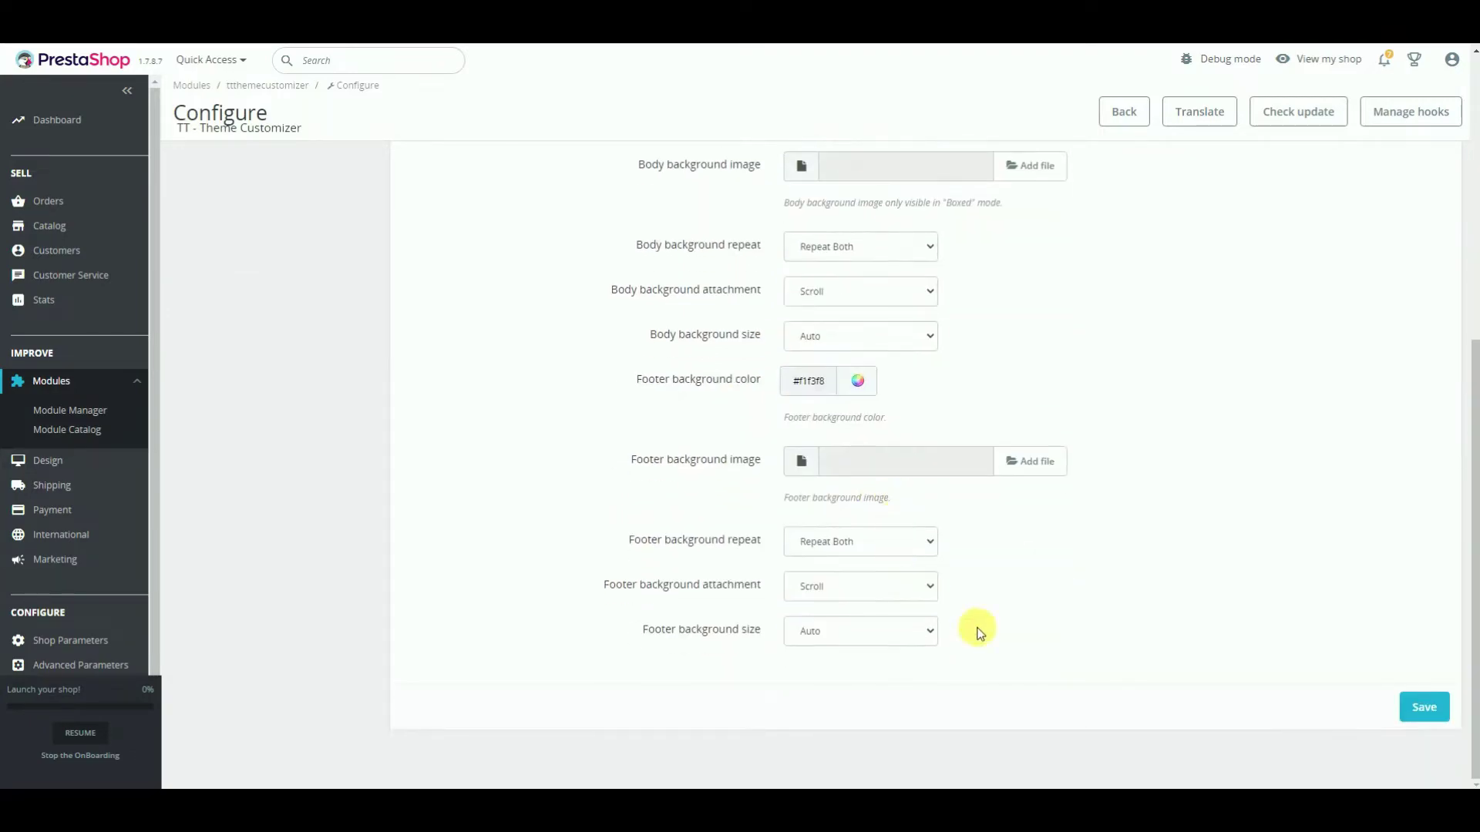
scroll(1031, 647, "up", 6)
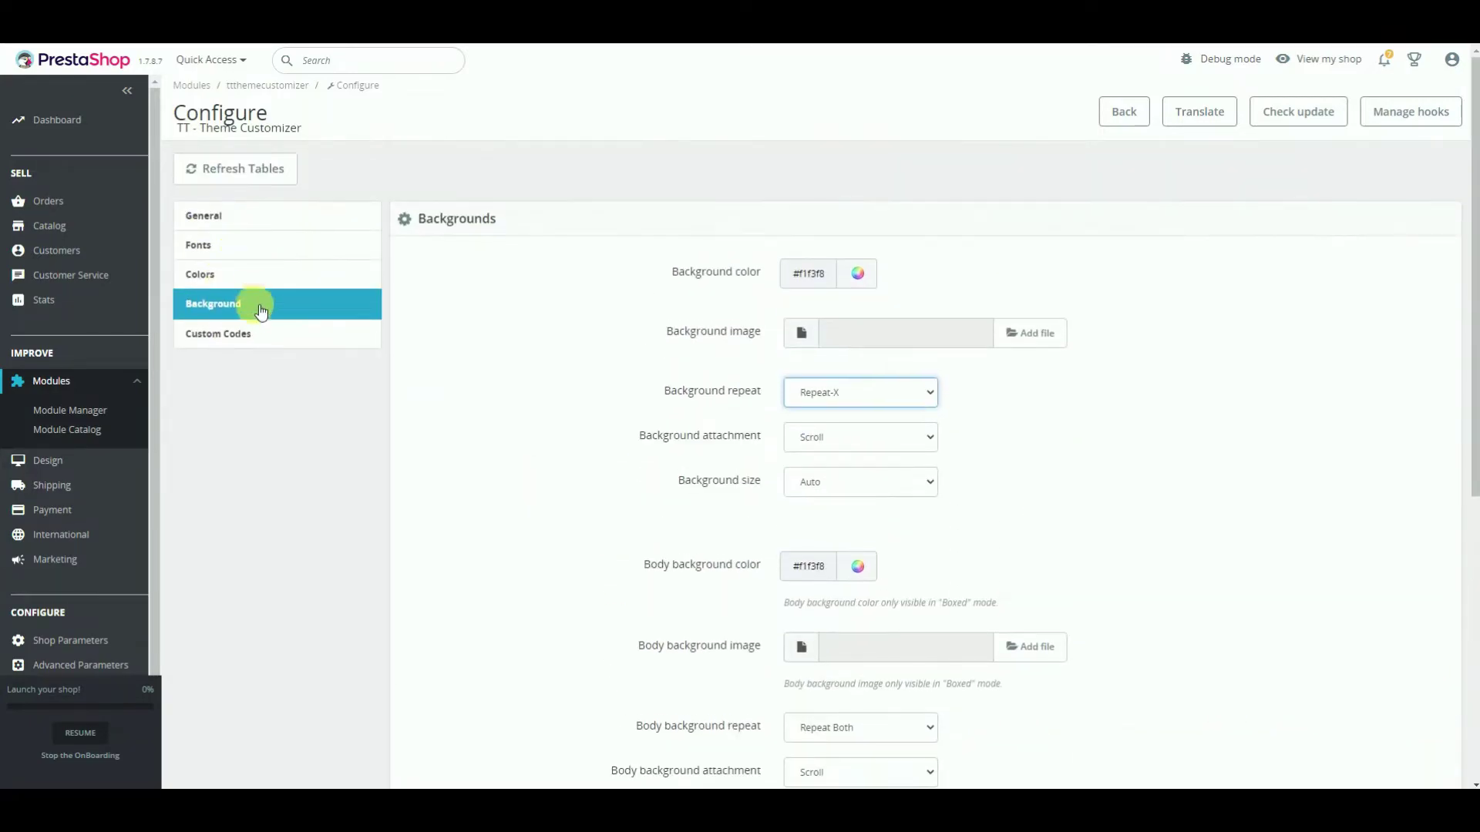
Open the Custom Codes settings and examine the custom CSS and custom JS code fields.
left_click(268, 335)
left_click(879, 399)
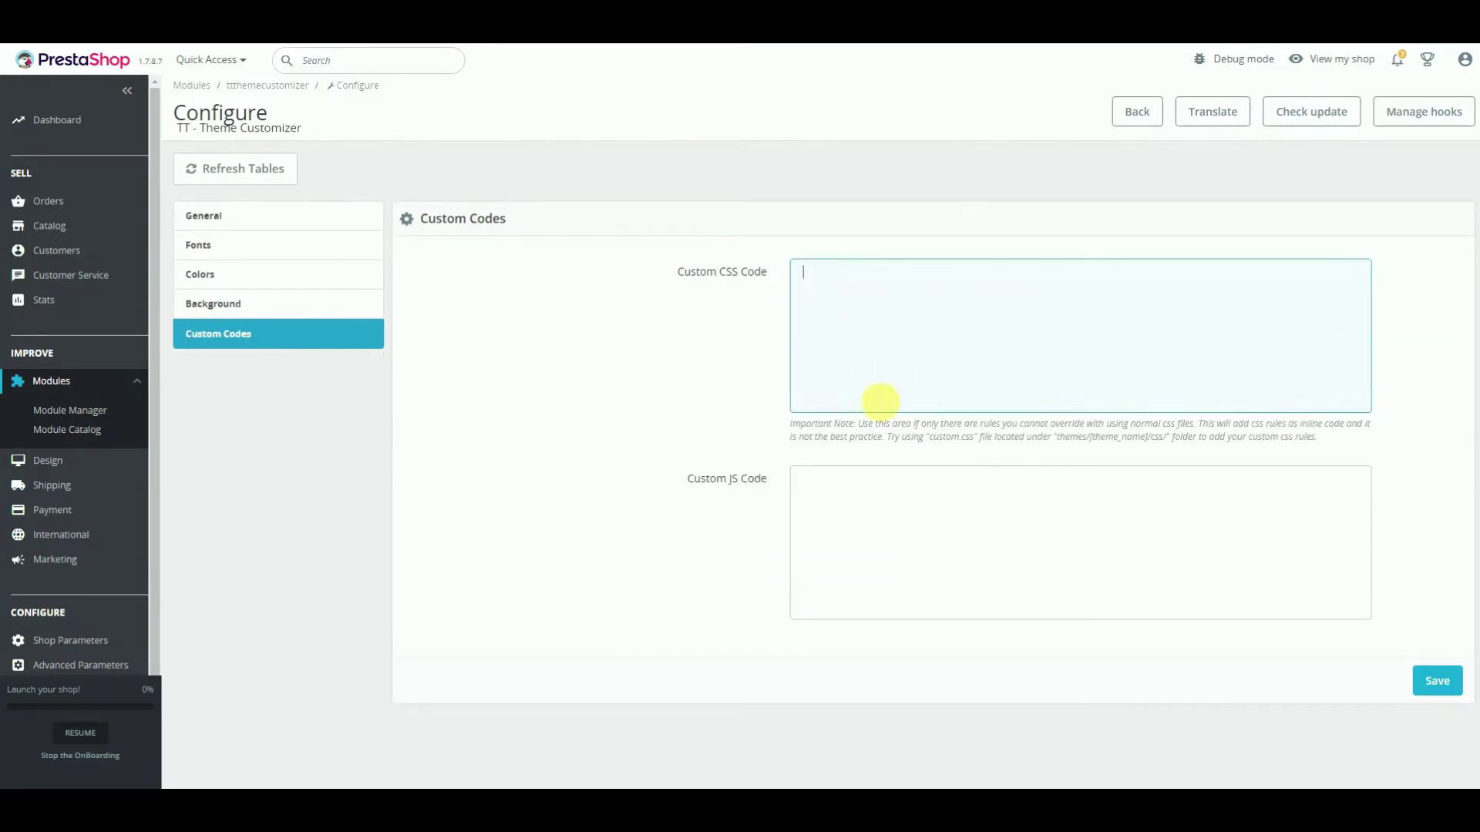
left_click(1091, 579)
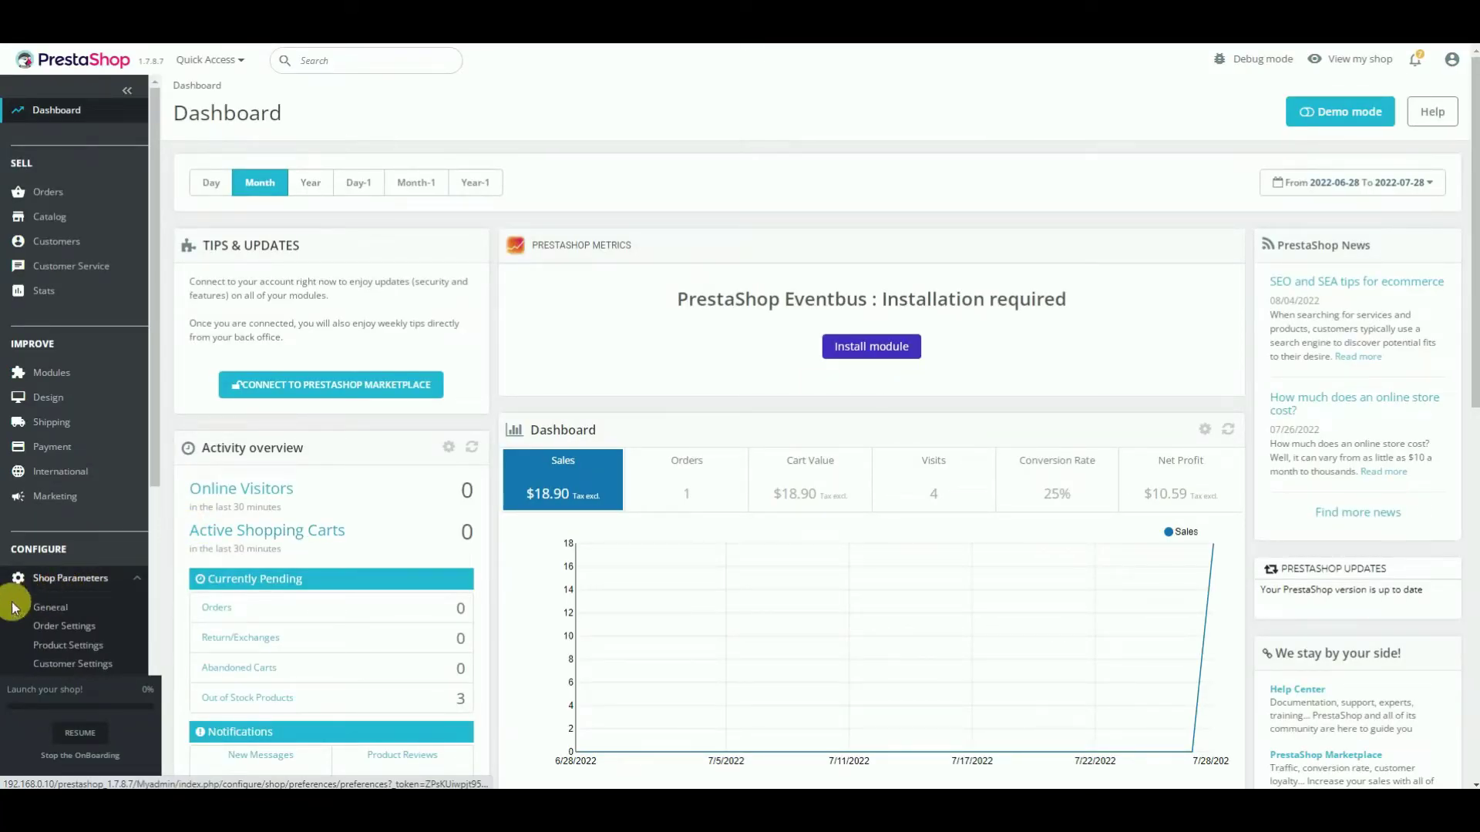
Enable Multistore in the general shop preferences and save the change.
scroll(23, 598, "down", 1)
left_click(59, 531)
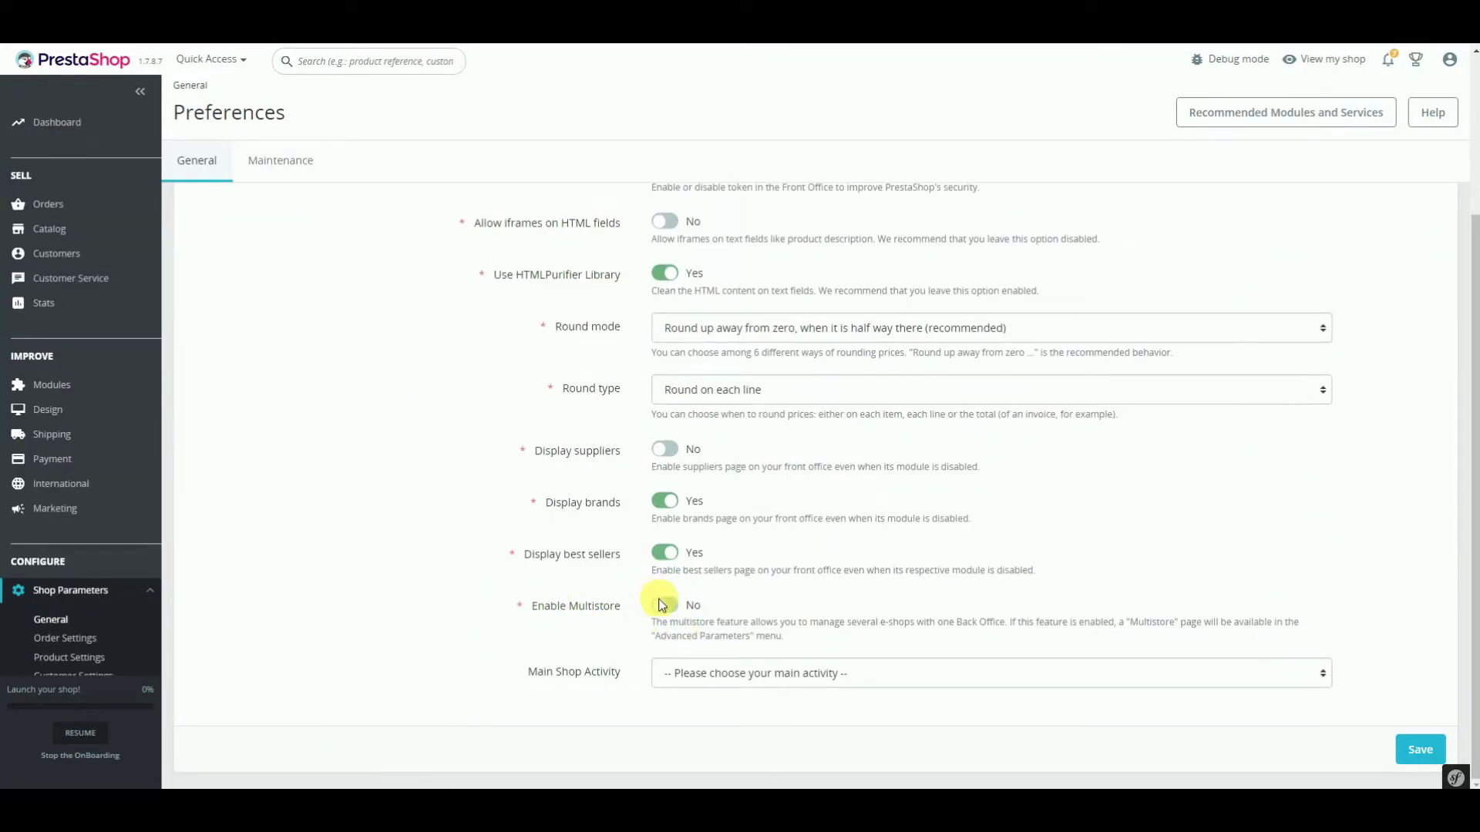
scroll(661, 605, "up", 3)
scroll(661, 605, "down", 3)
left_click(1421, 749)
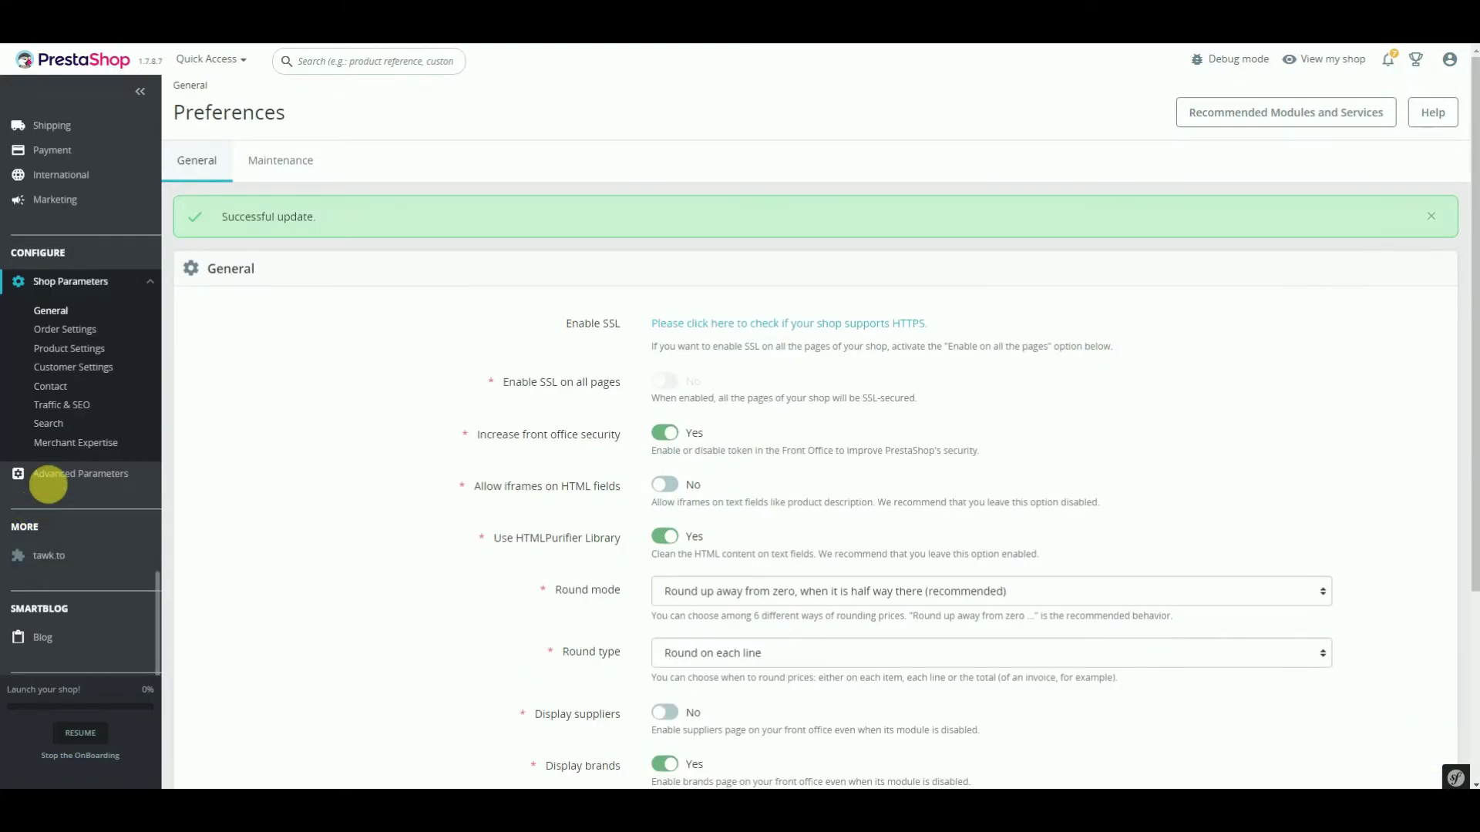
In the Multistore settings, create a new shop named test-2 with a bright green highlight color and save it.
mouse_move(52, 462)
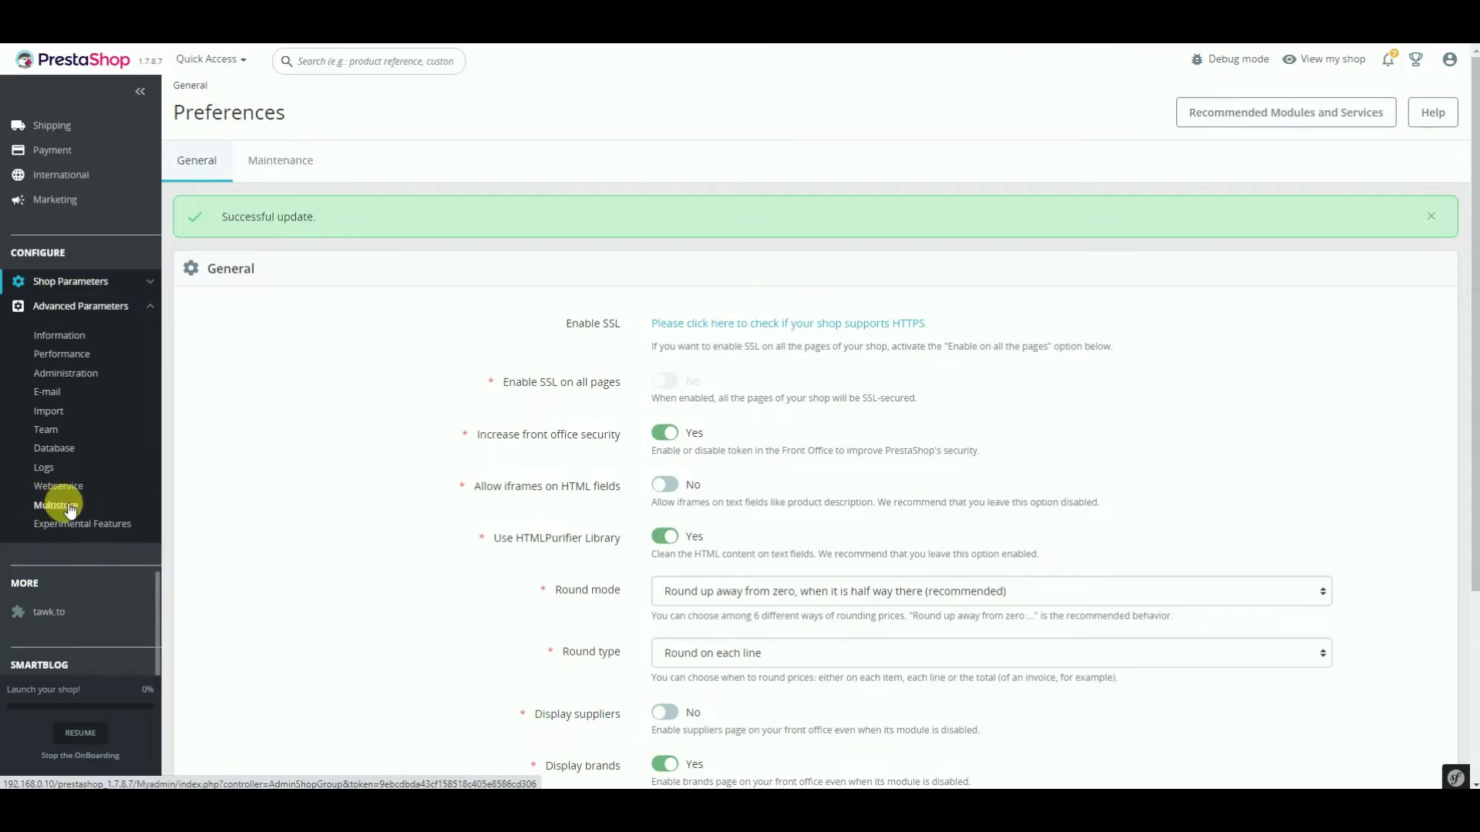
left_click(55, 505)
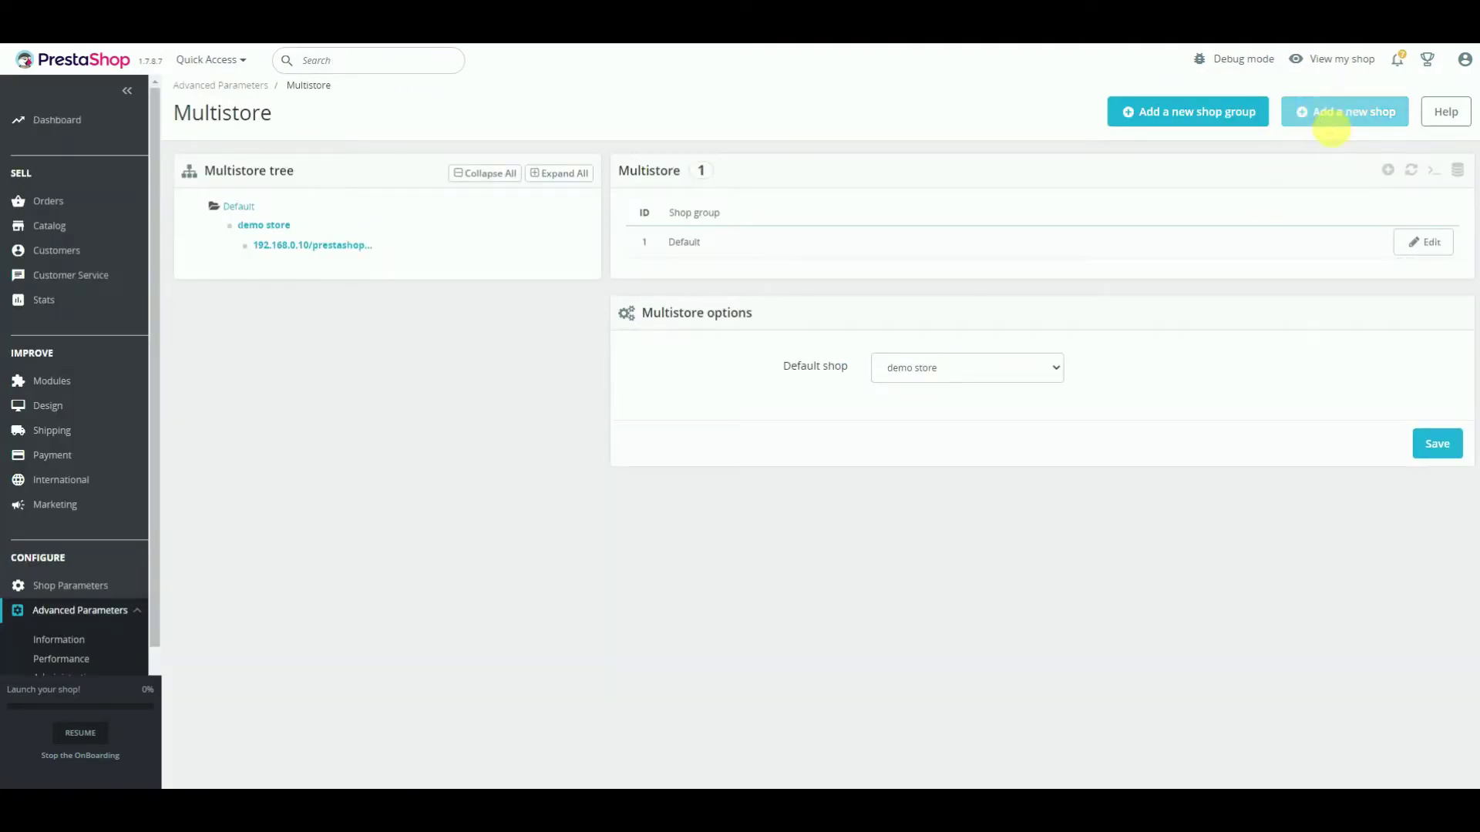
left_click(1310, 114)
type("test-2")
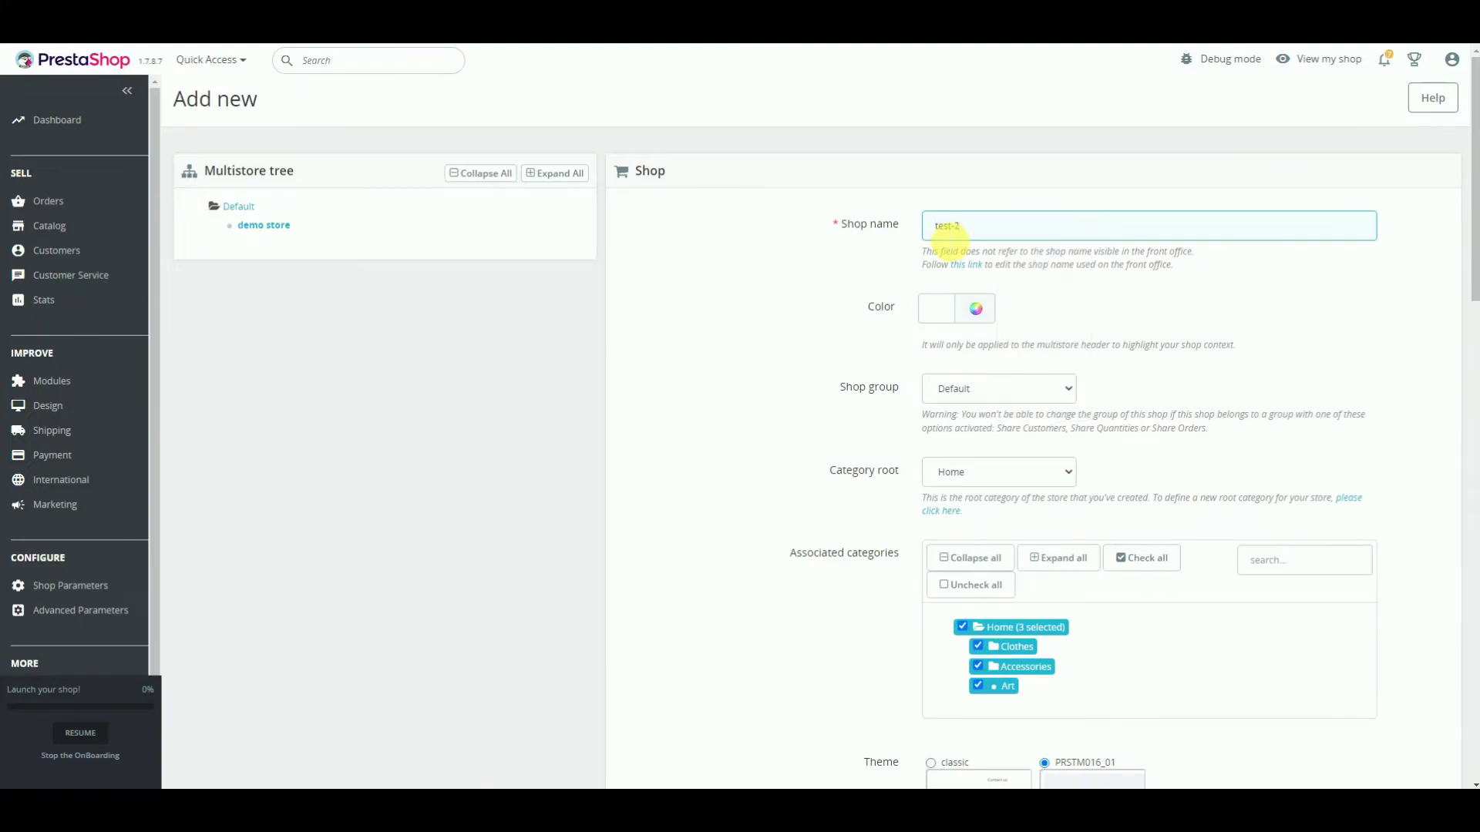
left_click(989, 312)
left_click(1001, 380)
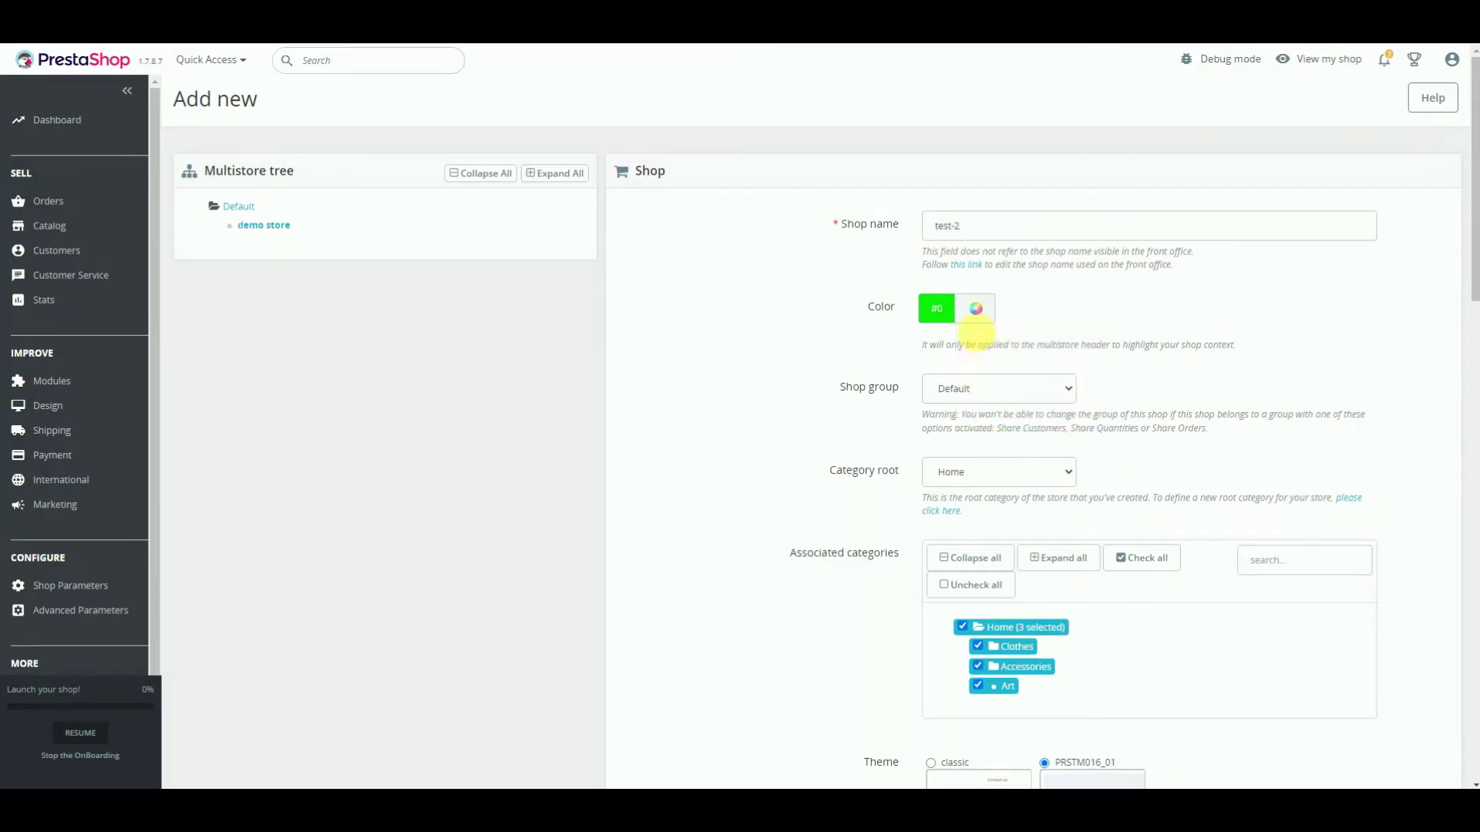
scroll(992, 350, "down", 8)
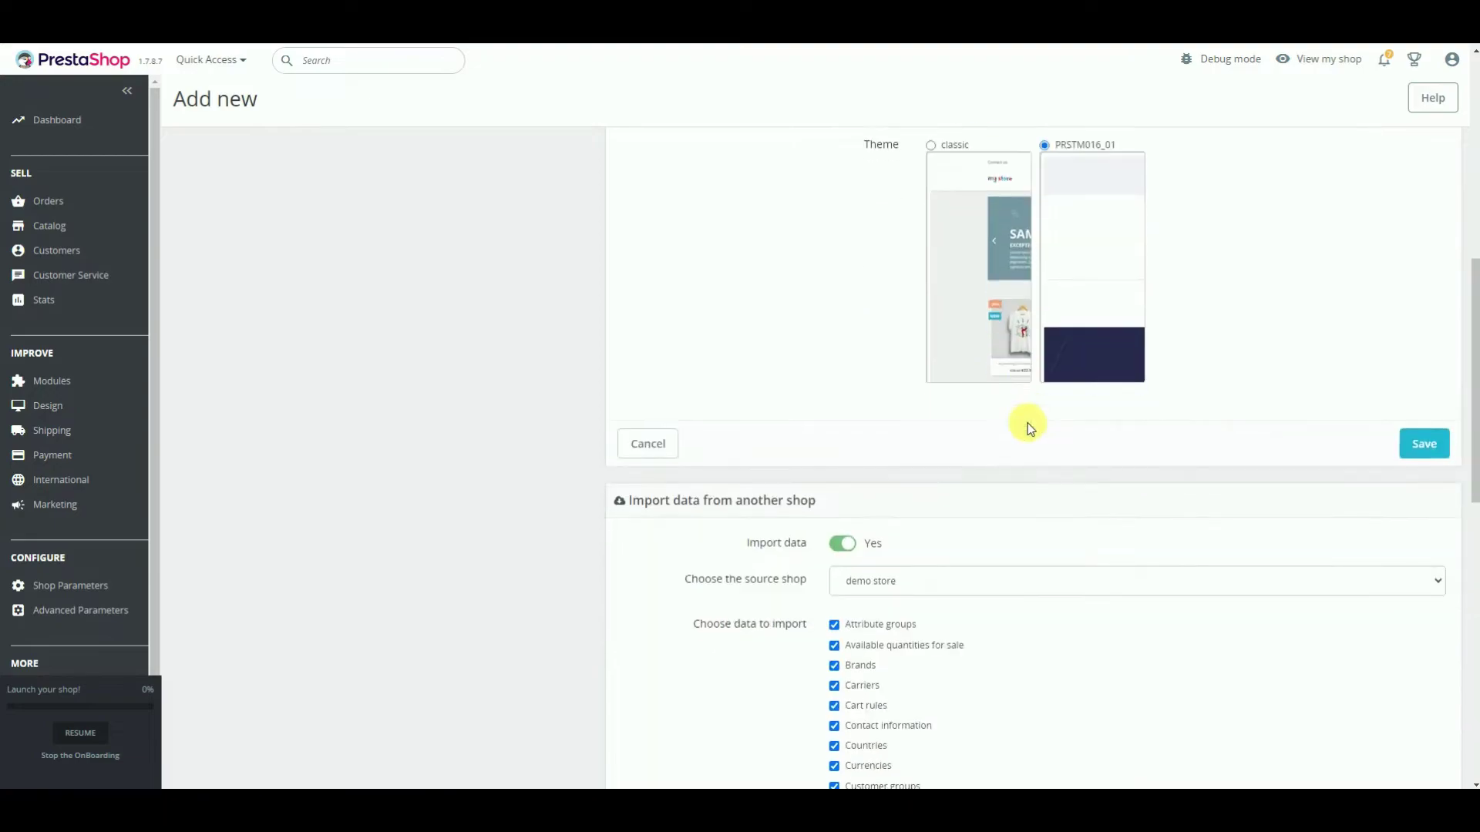
left_click(1433, 445)
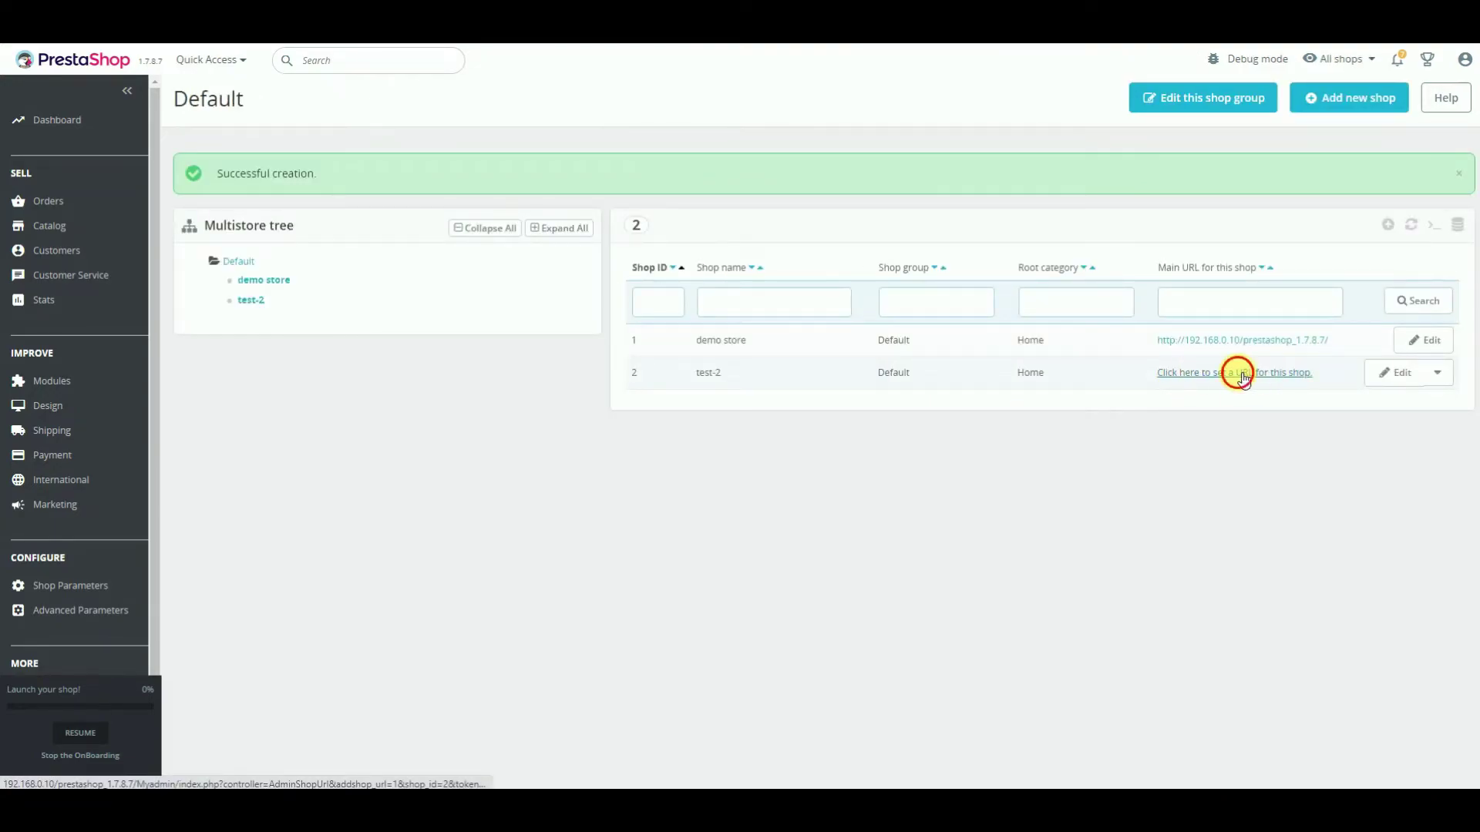
Add a URL for the test-2 shop with the virtual URL test-2 and save it.
left_click(1242, 375)
scroll(925, 424, "down", 3)
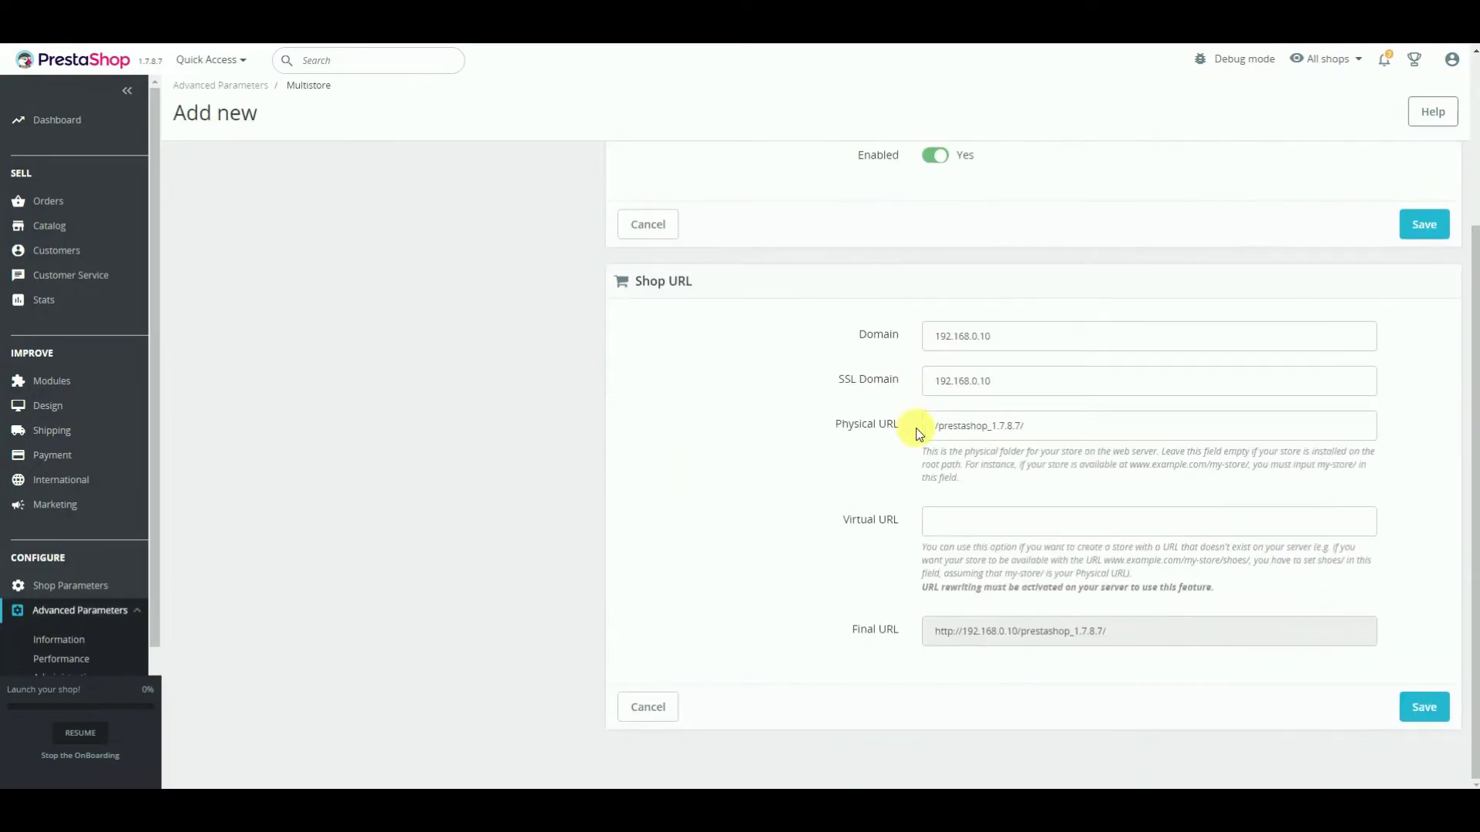
left_click(986, 524)
type("test-2")
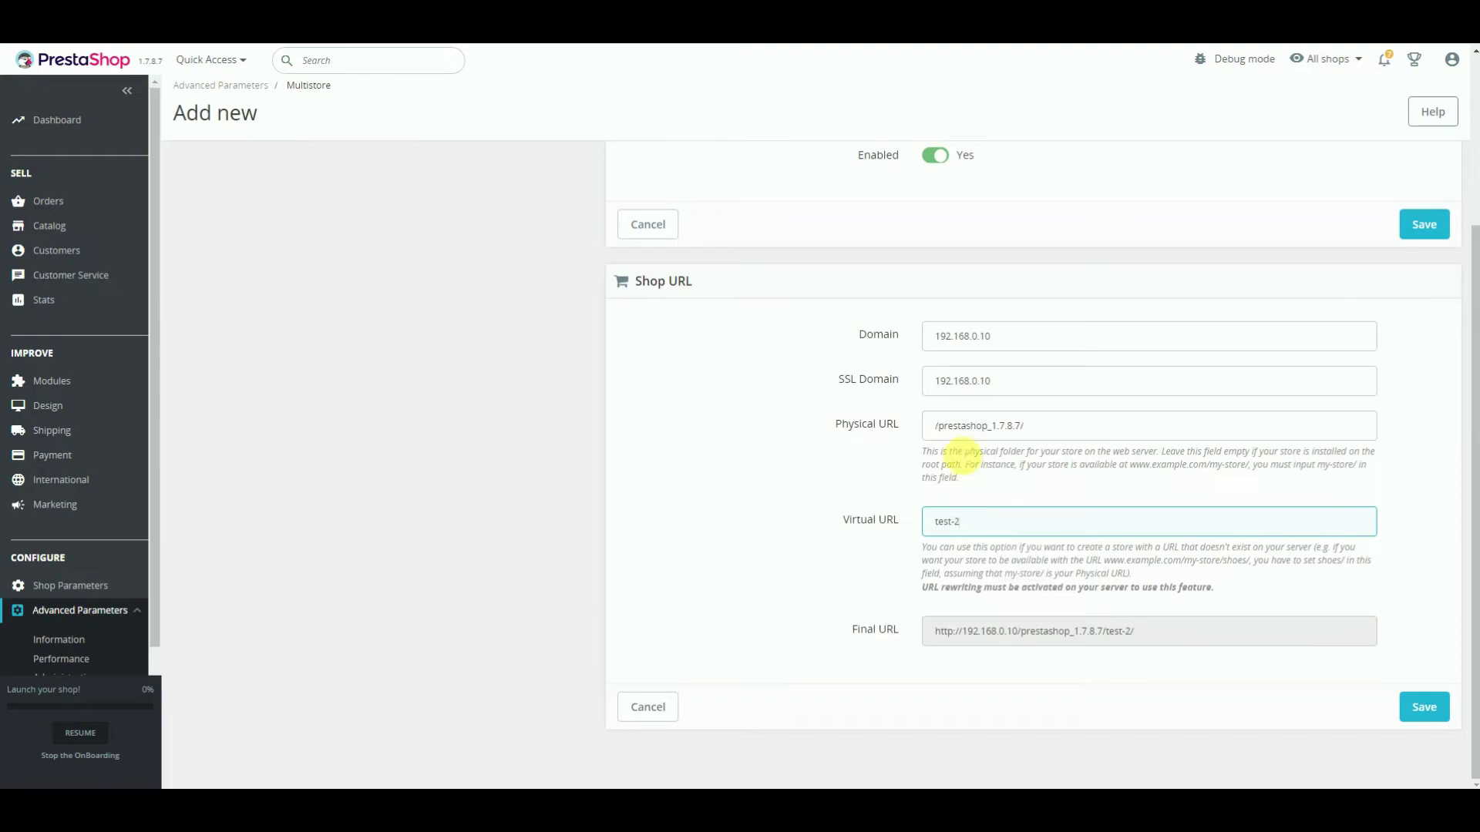
left_click(1435, 710)
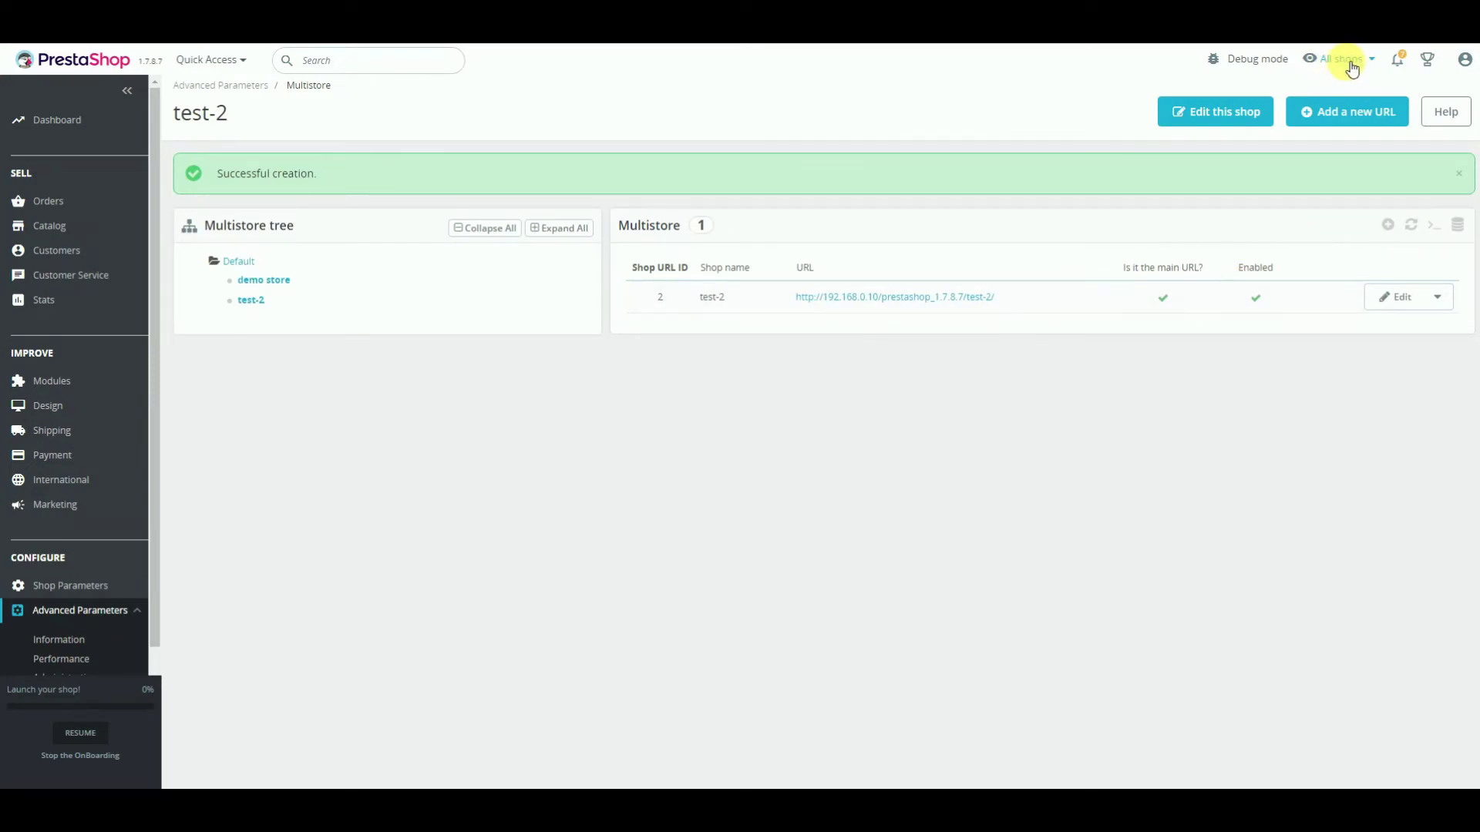
In the Theme & Logo settings, switch the shop context from all shops to test-2.
left_click(1352, 68)
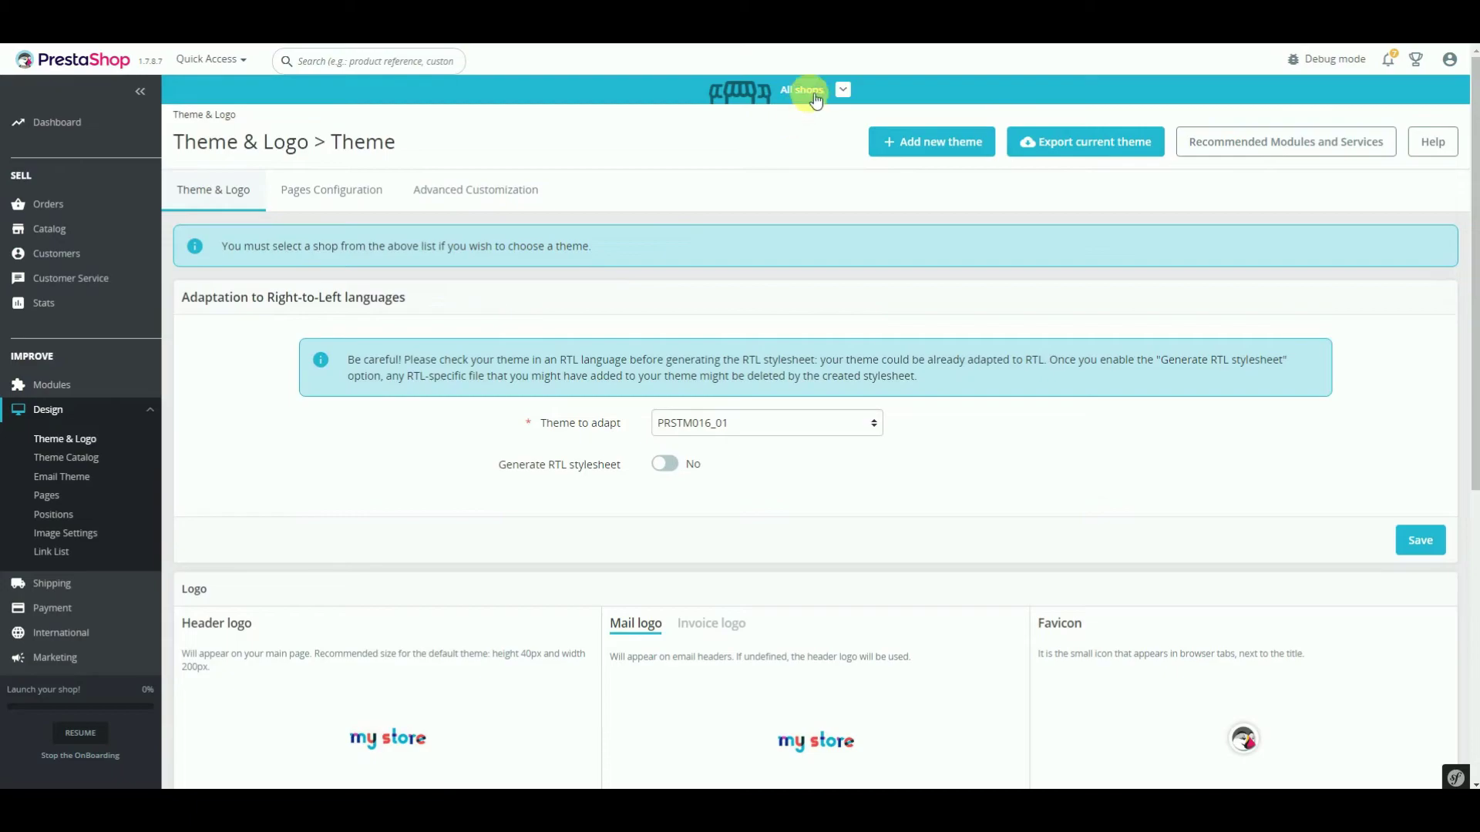
left_click(843, 89)
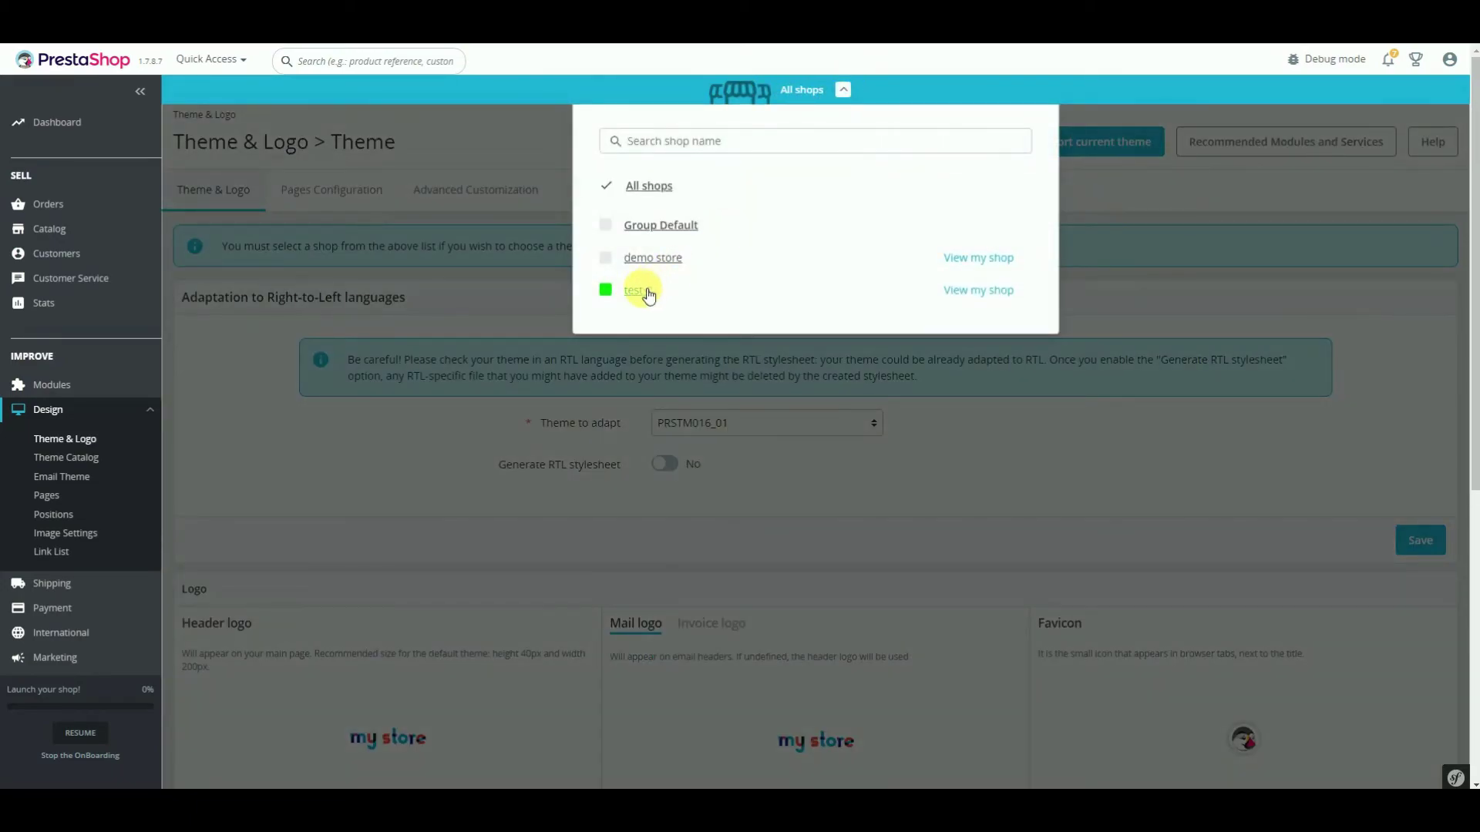
left_click(637, 292)
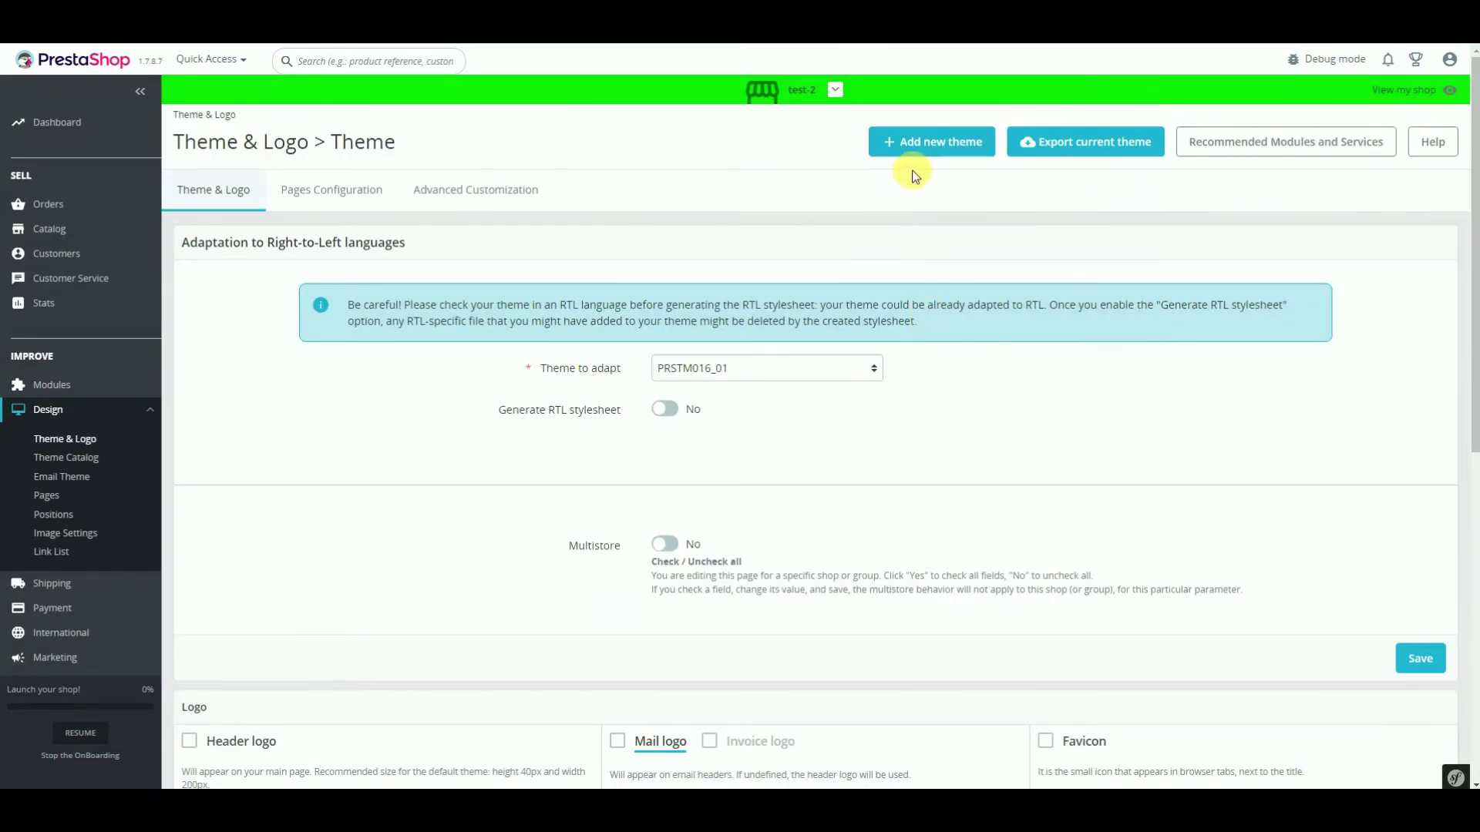
Import the PRSTM016_02 zip archive from the computer as a new theme for the test-2 shop.
left_click(928, 142)
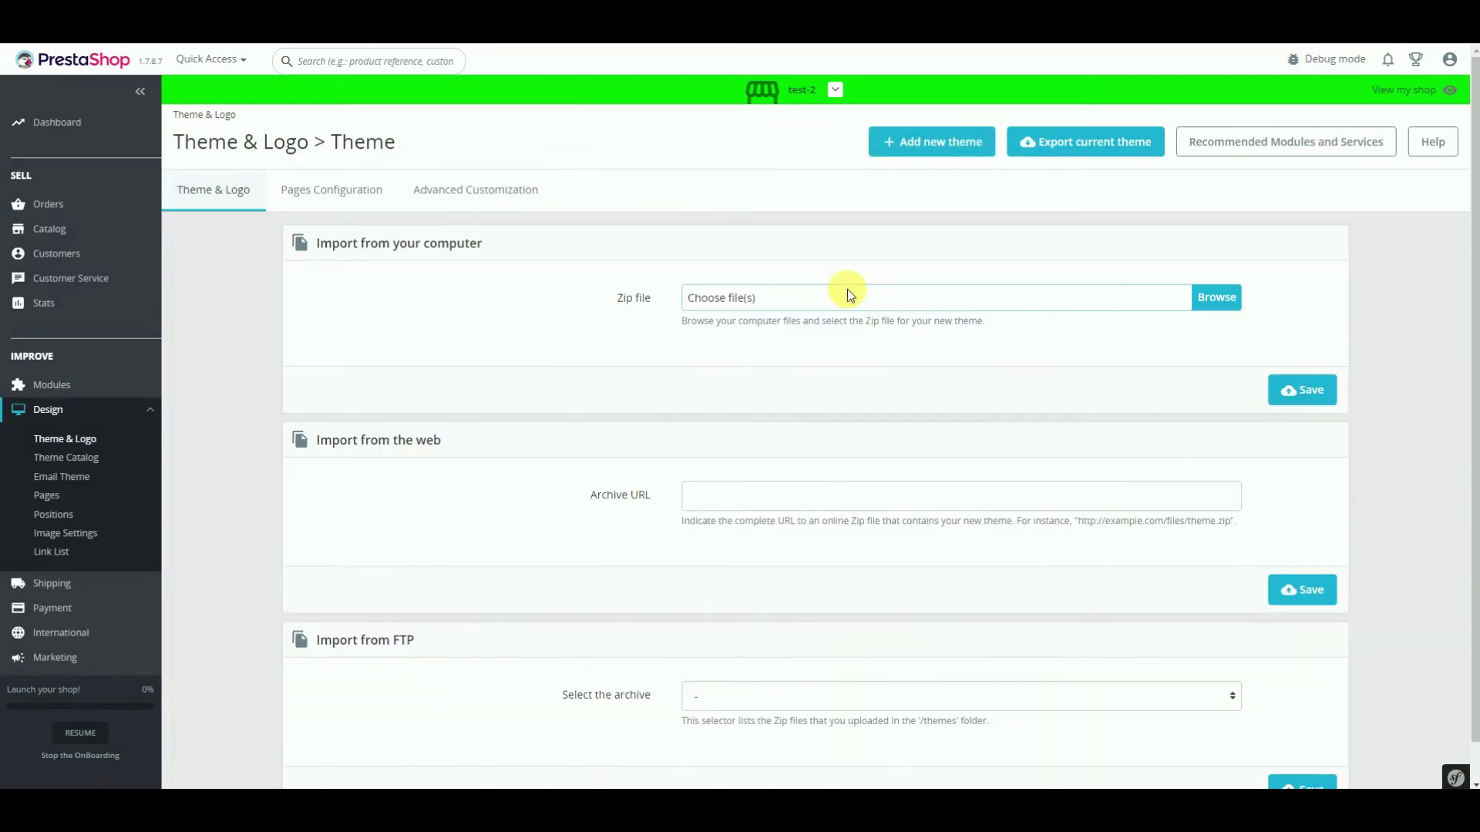
left_click(1207, 303)
left_click(258, 110)
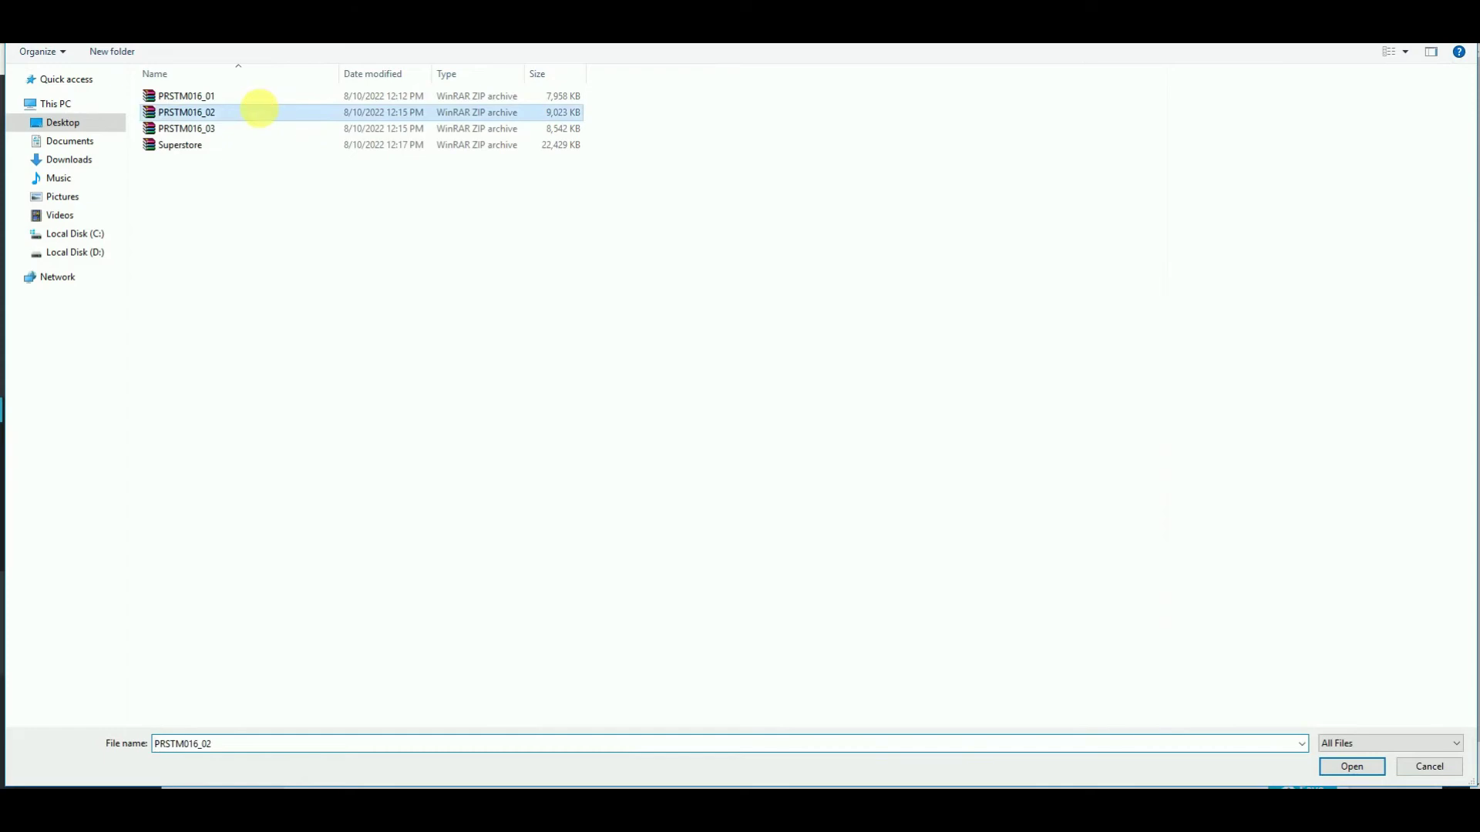
double_click(259, 110)
left_click(1316, 392)
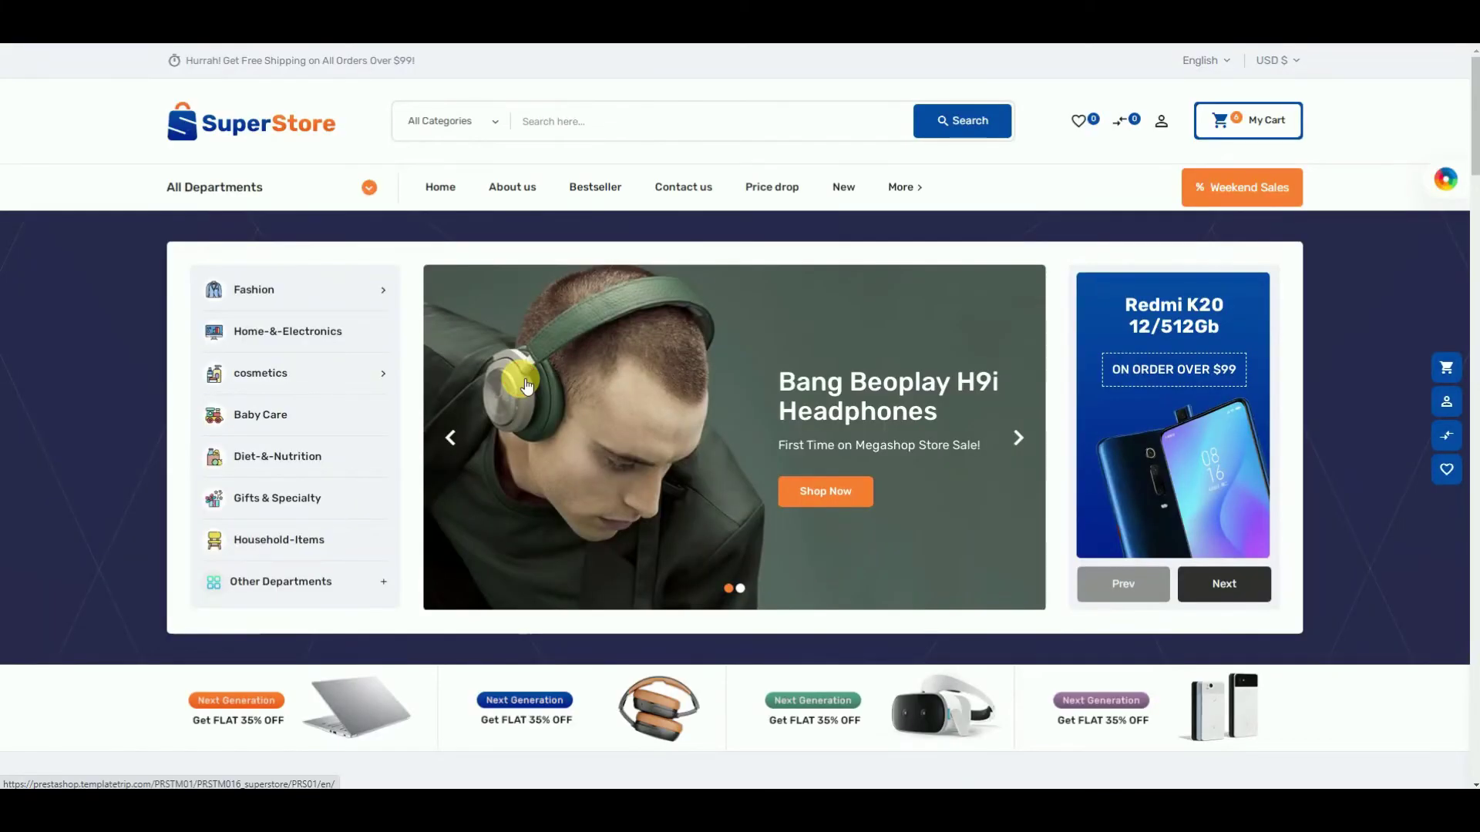
Examine the first SuperStore demo storefront, the electronics layout, from its main banner down to the footer.
scroll(521, 378, "down", 10)
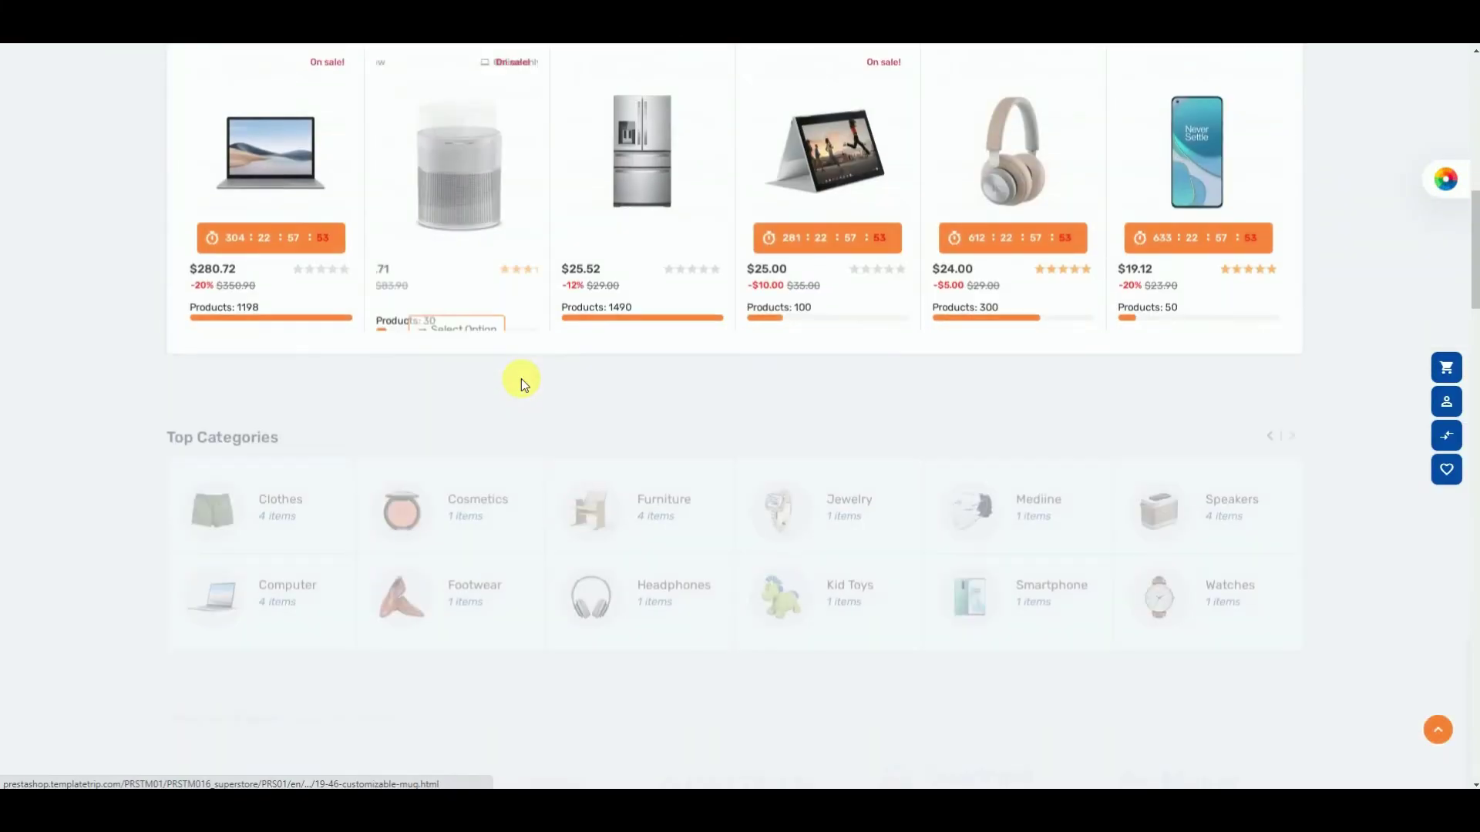
scroll(521, 378, "down", 15)
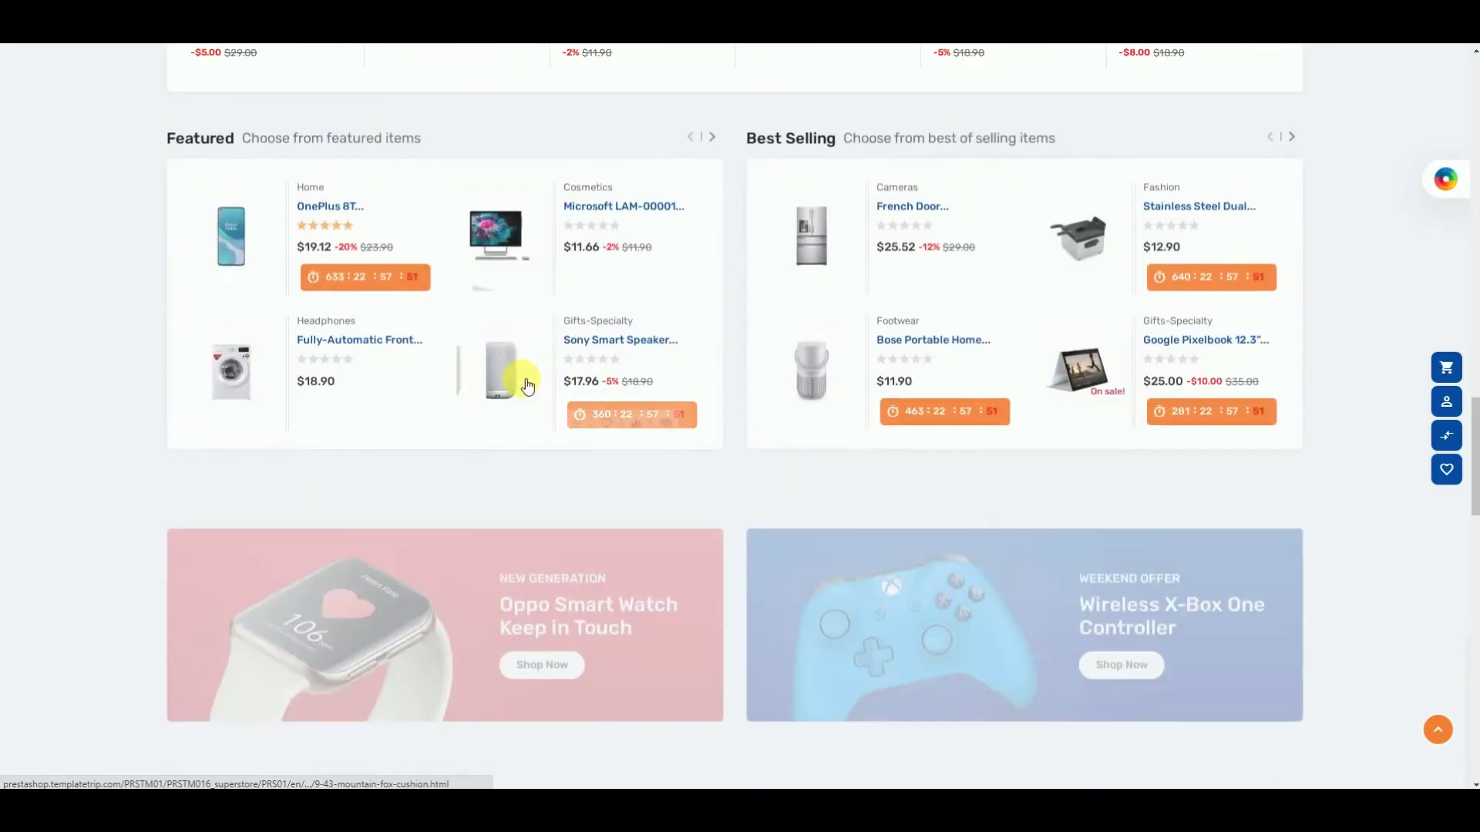
scroll(524, 381, "down", 15)
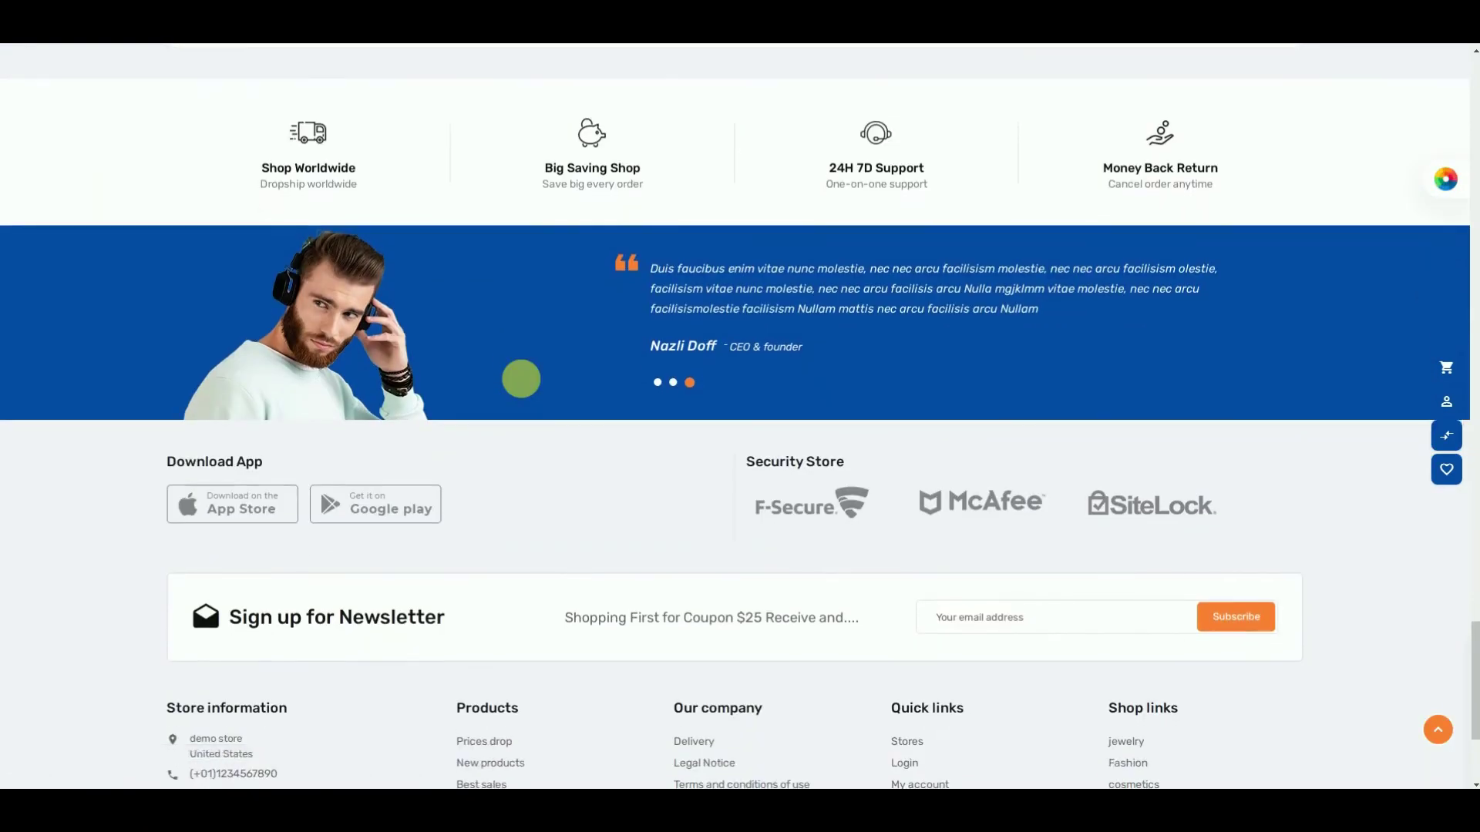
scroll(521, 379, "down", 3)
key("Home")
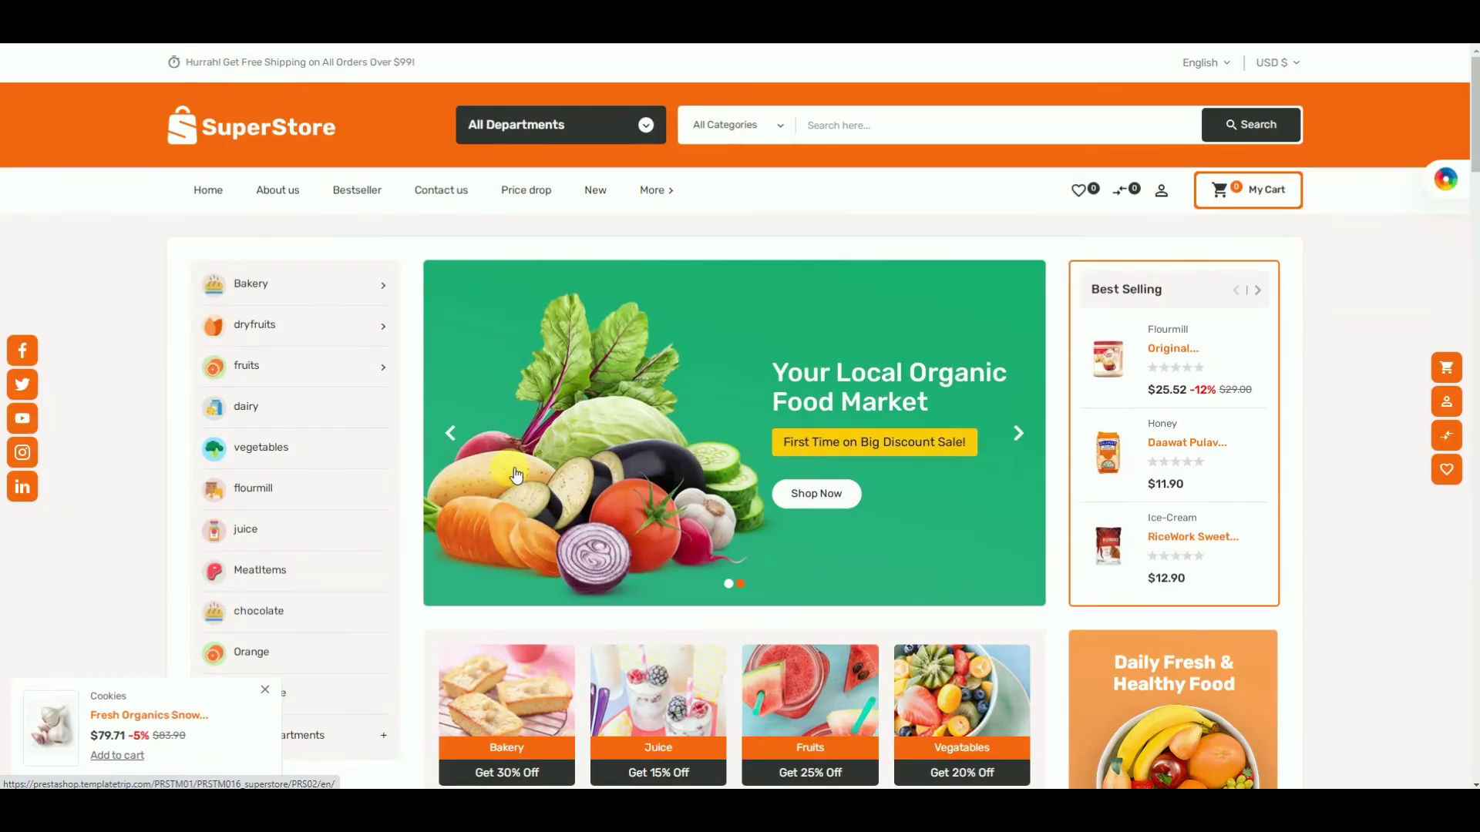
Examine the second SuperStore demo storefront, the organic food layout, through its product sections, brands and footer.
scroll(516, 473, "down", 15)
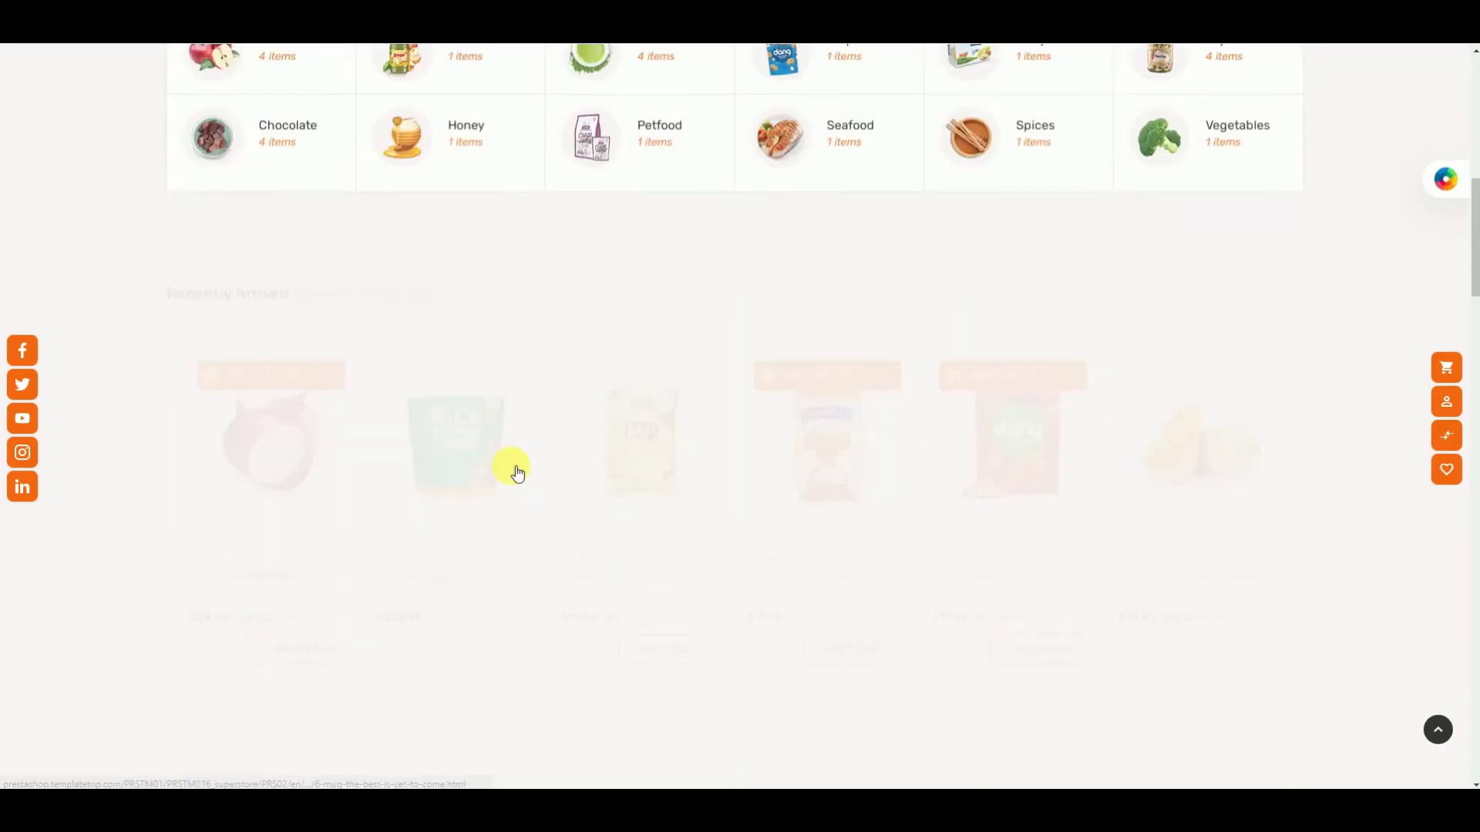
scroll(516, 472, "down", 14)
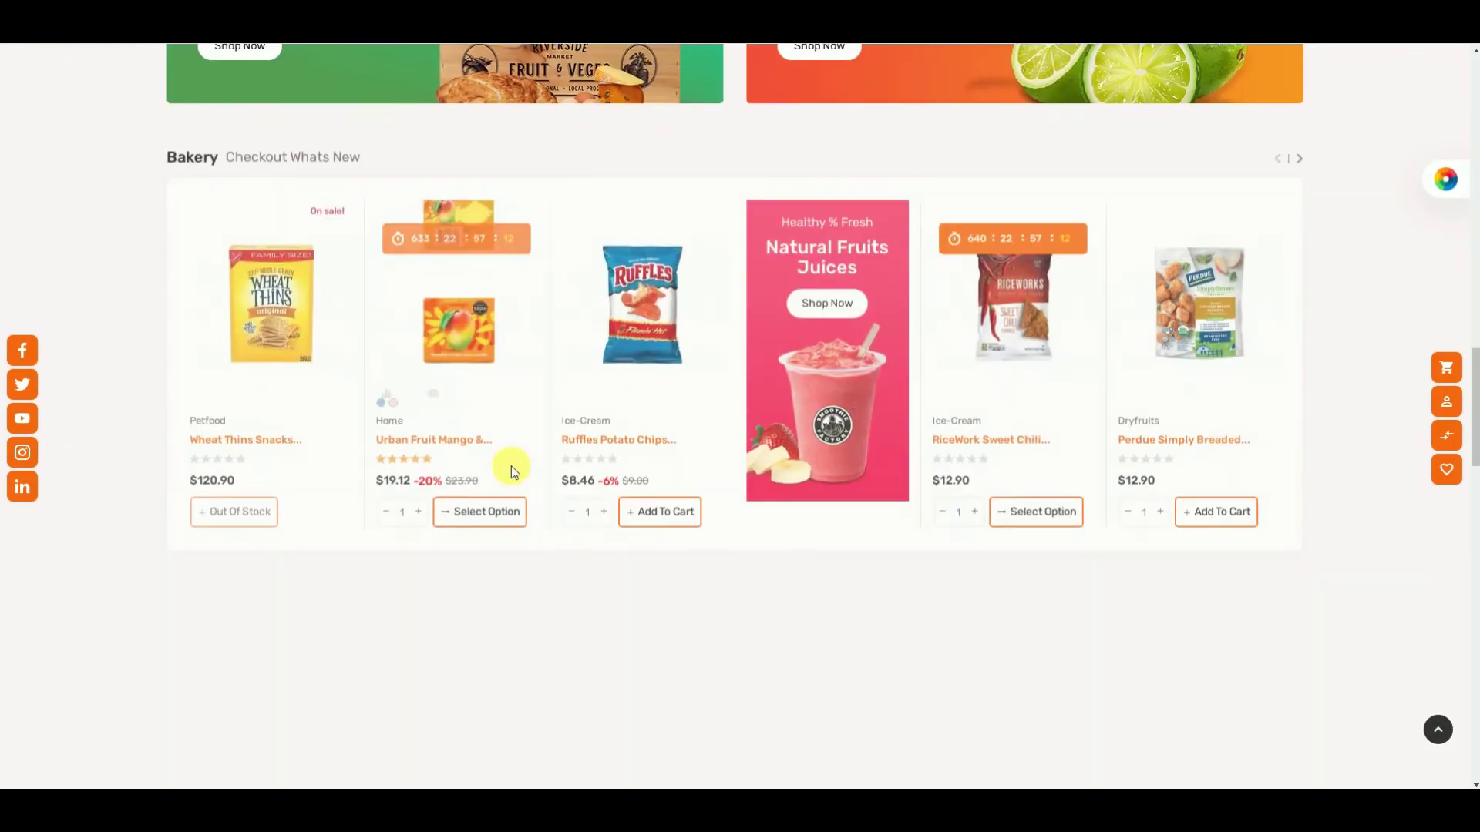
scroll(511, 465, "down", 15)
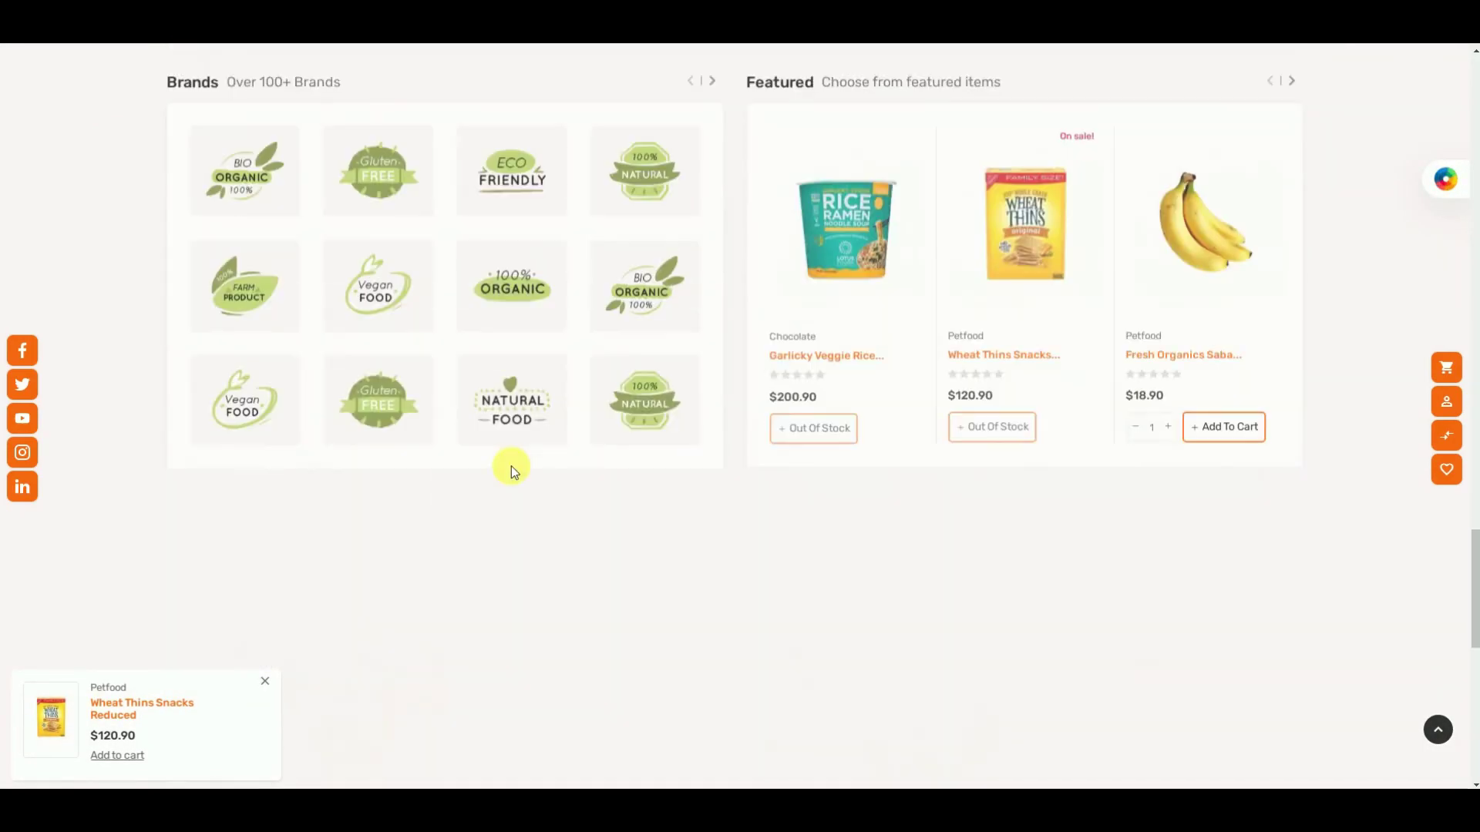
scroll(511, 465, "down", 3)
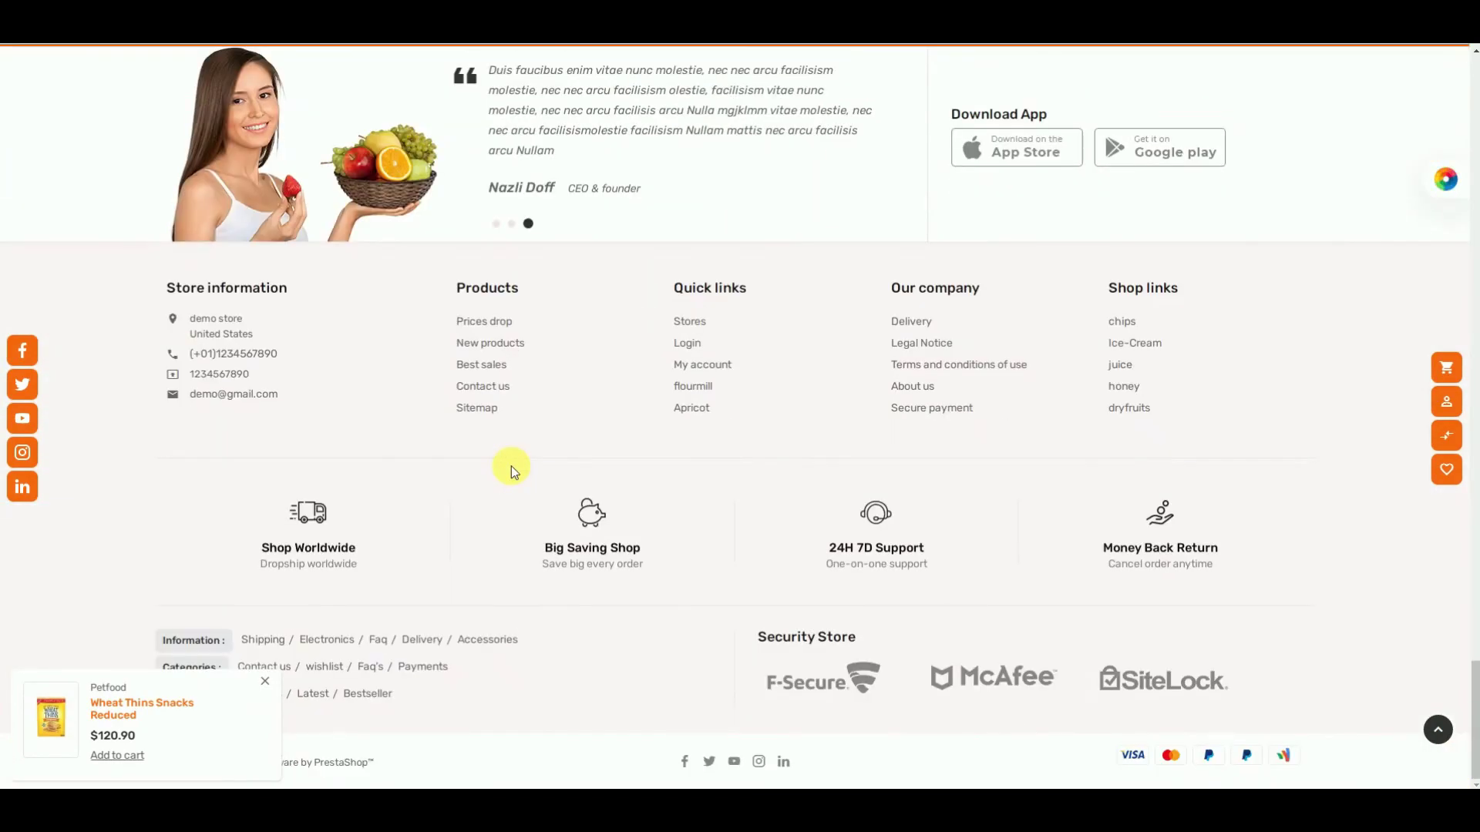